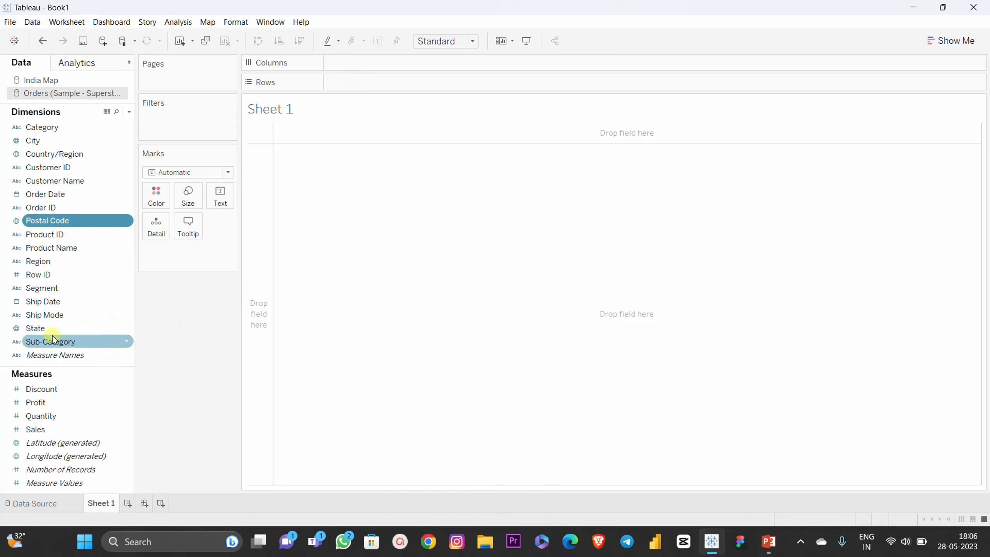
Plot the State field as map detail and open the location editor for its unknown values
left_click_drag(33, 331, 158, 227)
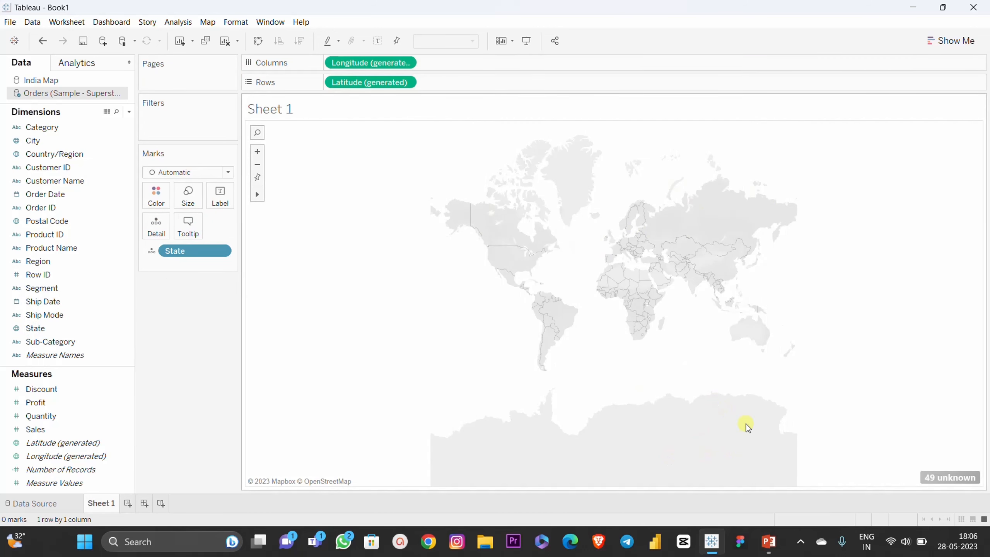
left_click(951, 477)
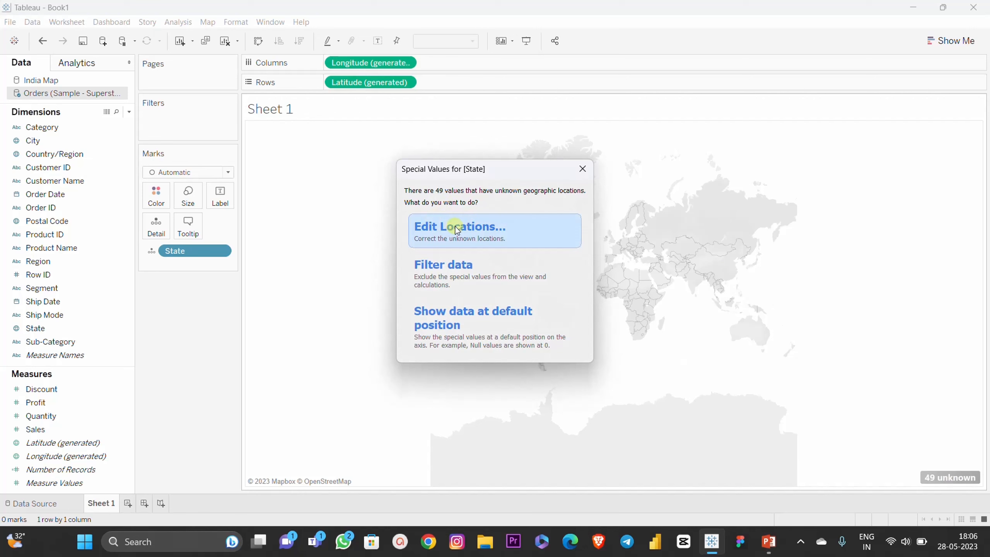
left_click(469, 228)
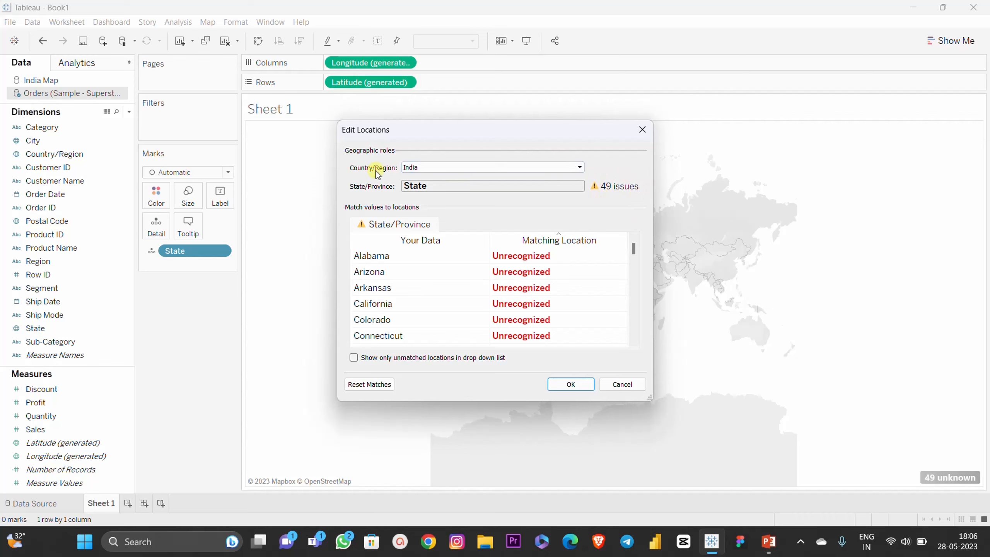
Set the fixed country for the State locations to United States, review the matches and apply them
left_click(438, 171)
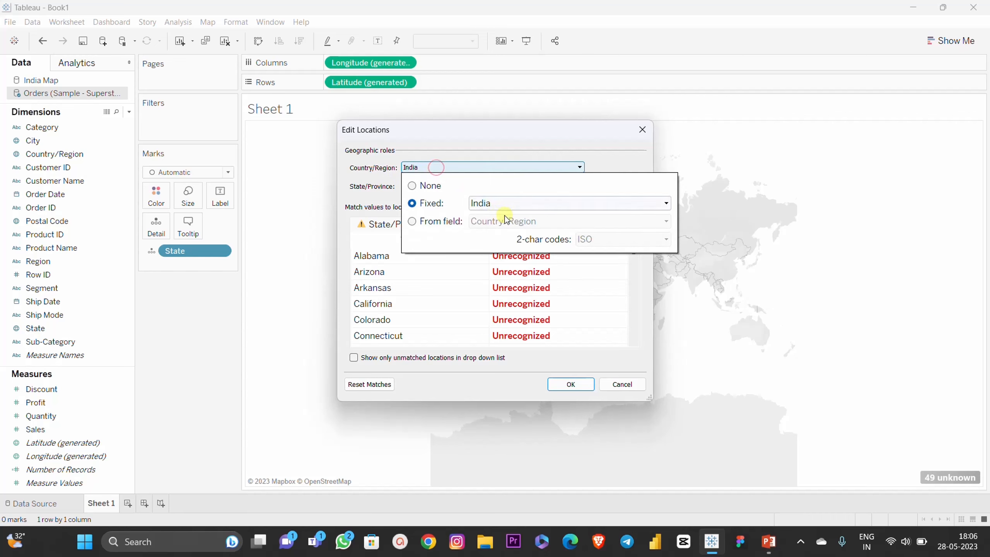
left_click(515, 205)
type("unite")
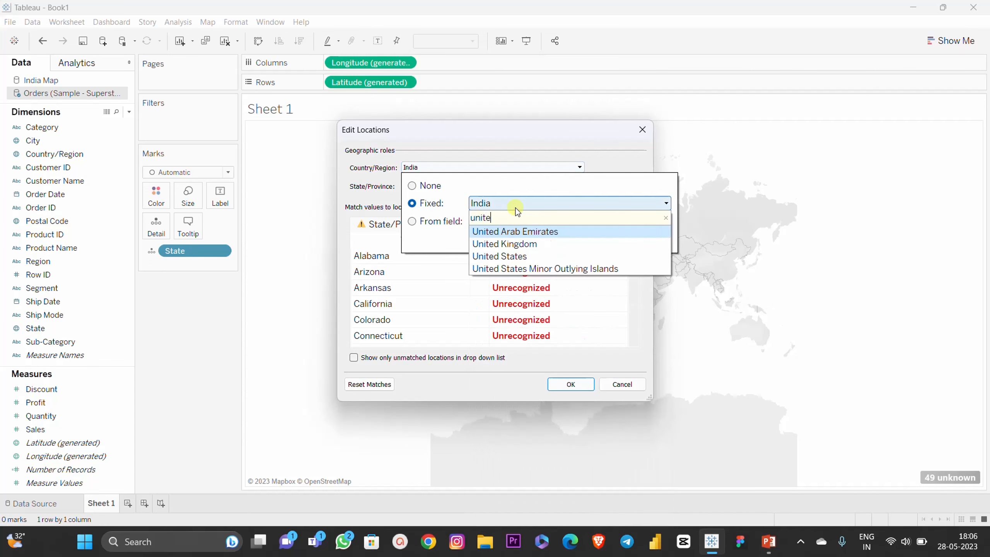
left_click(513, 257)
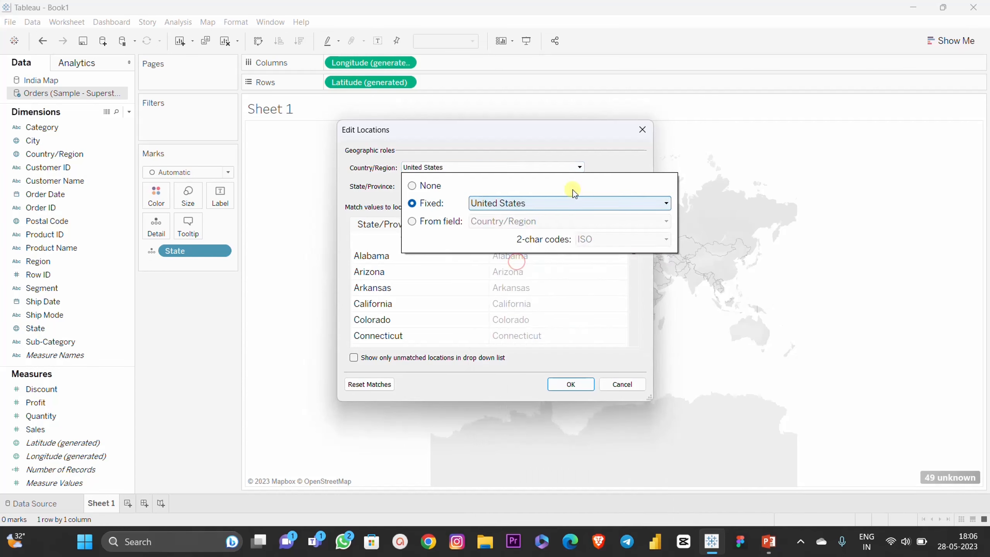
left_click(602, 162)
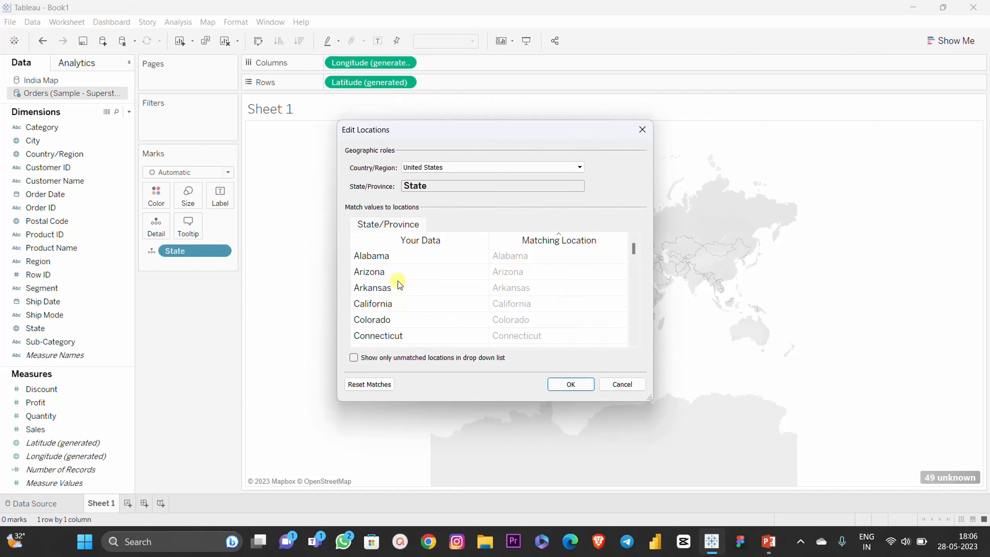
scroll(515, 290, "down", 8)
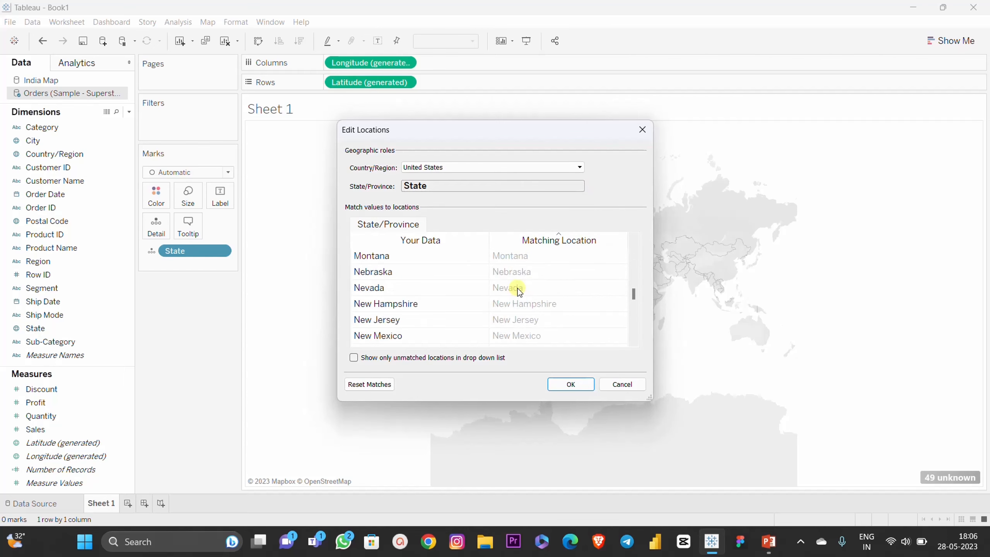
scroll(518, 296, "up", 8)
left_click(570, 389)
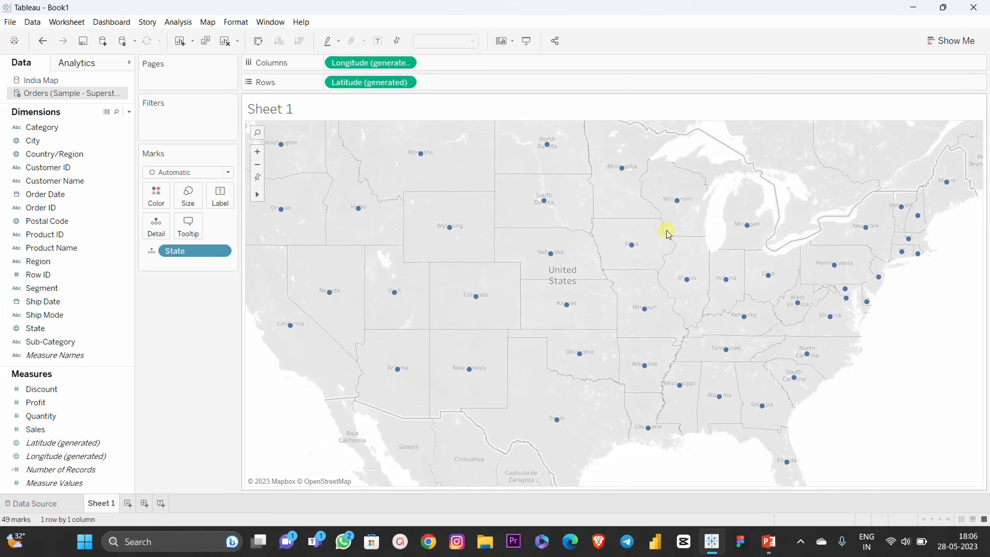
Inspect the individual state marks on the map and the field requirements for symbol maps among the suggested chart types
scroll(676, 231, "down", 2)
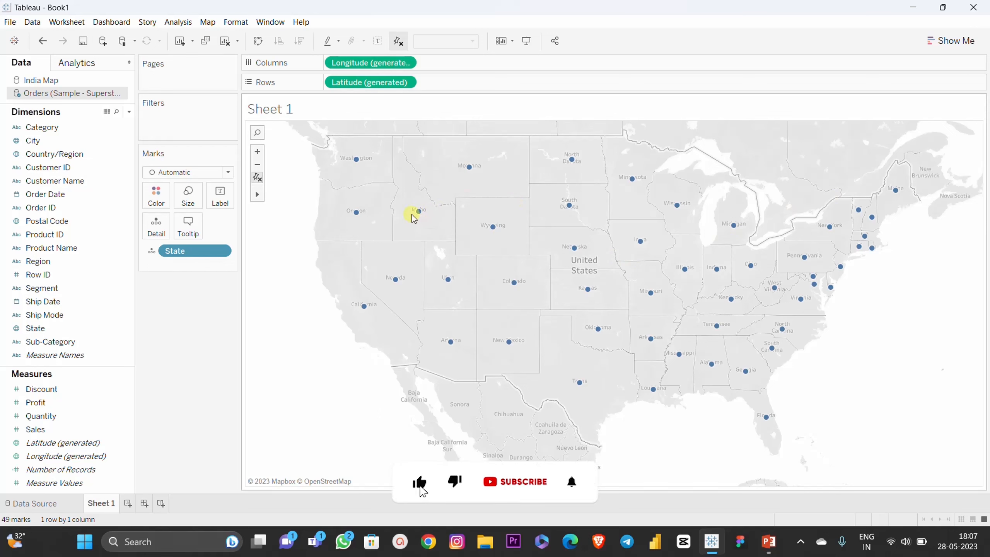
mouse_move(416, 217)
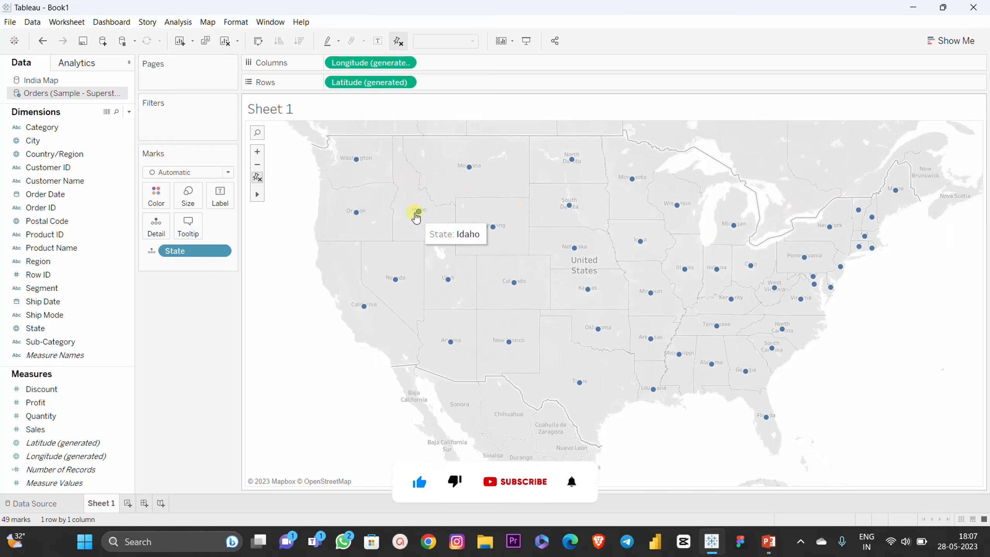
left_click(954, 41)
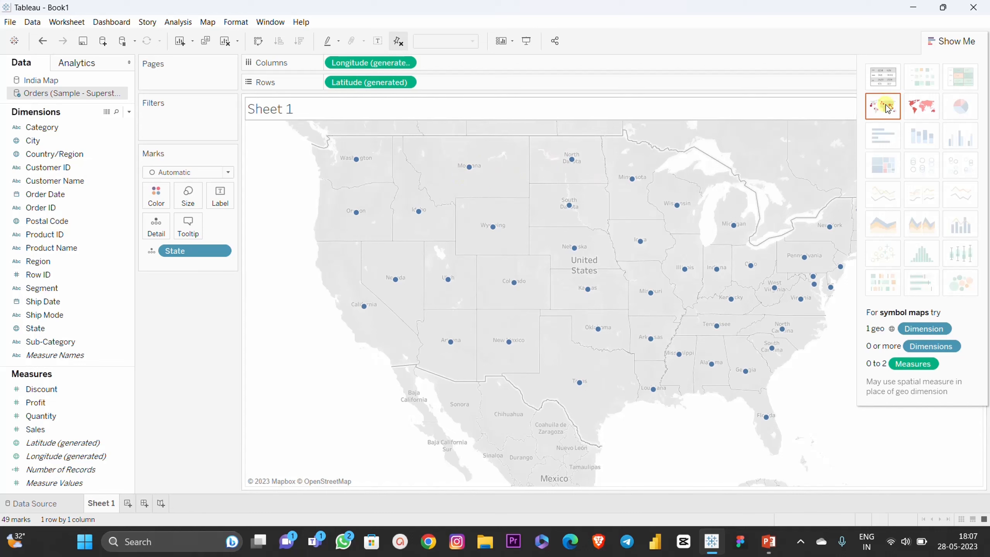
mouse_move(576, 161)
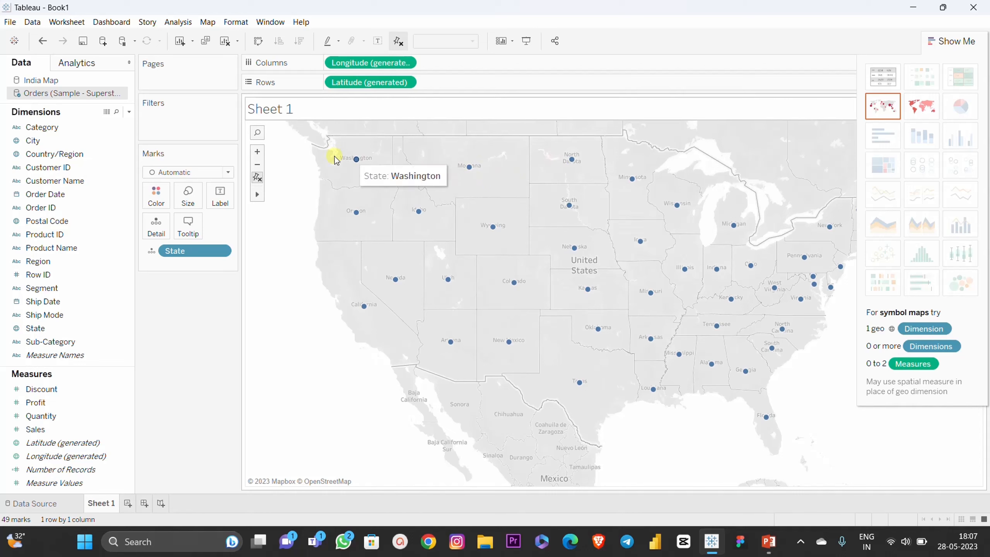
mouse_move(362, 162)
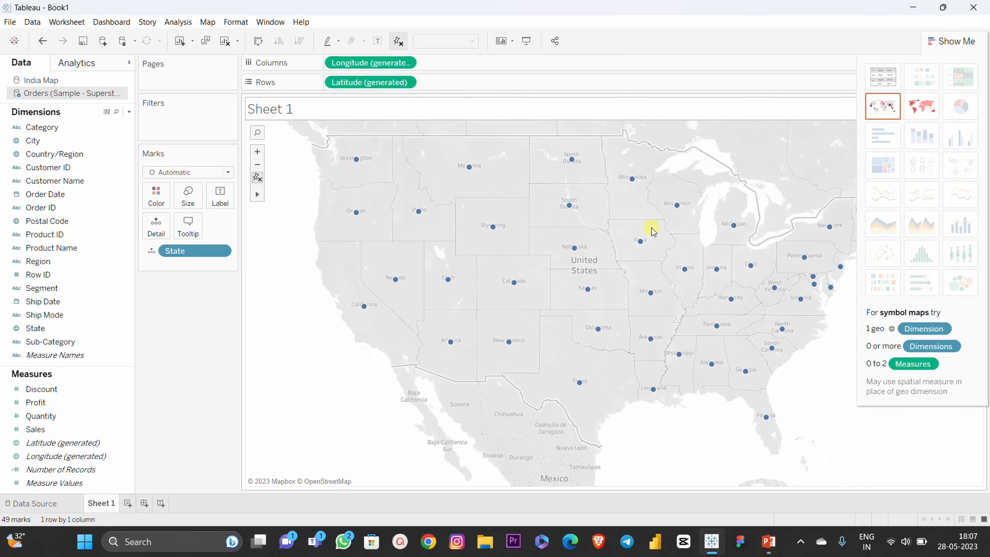
left_click(954, 41)
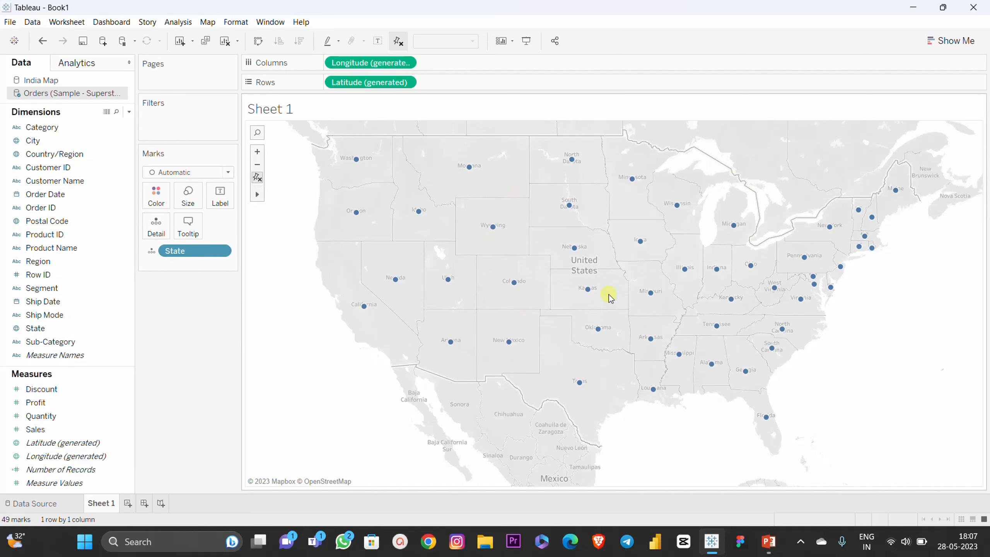
Clear the worksheet, list Sales by State in rows, and convert the table to a symbol map
key("alt+shift+BackSpace")
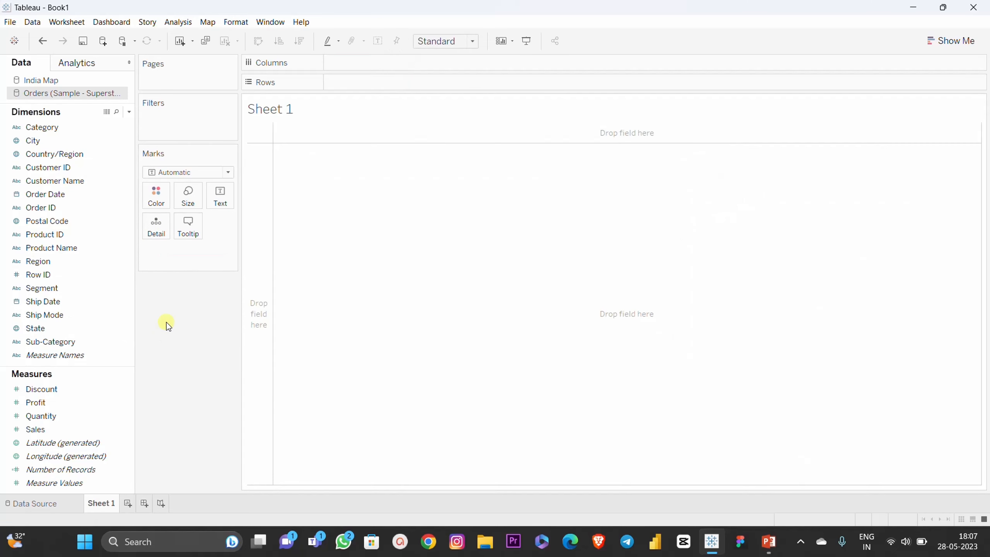
left_click_drag(49, 327, 375, 82)
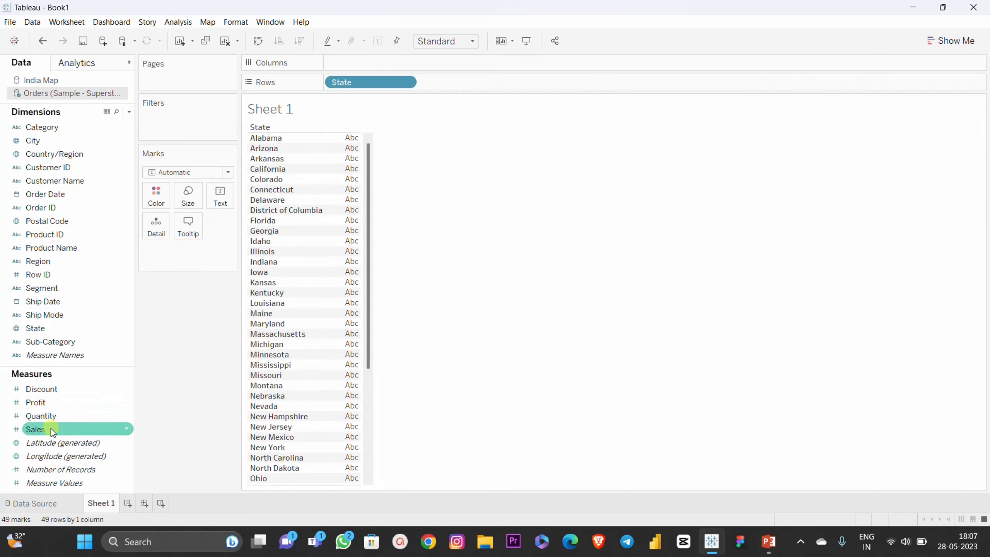
left_click_drag(43, 431, 400, 311)
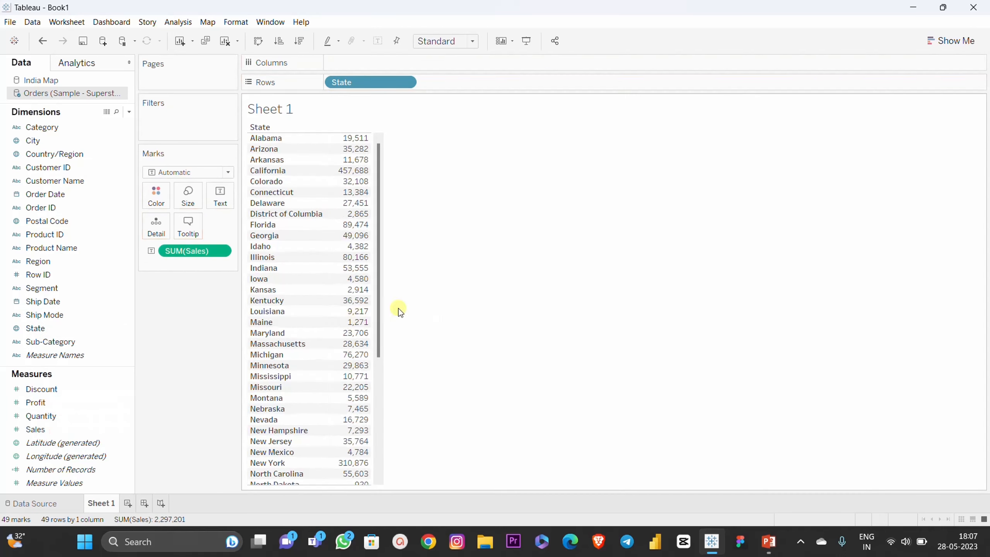
left_click(954, 41)
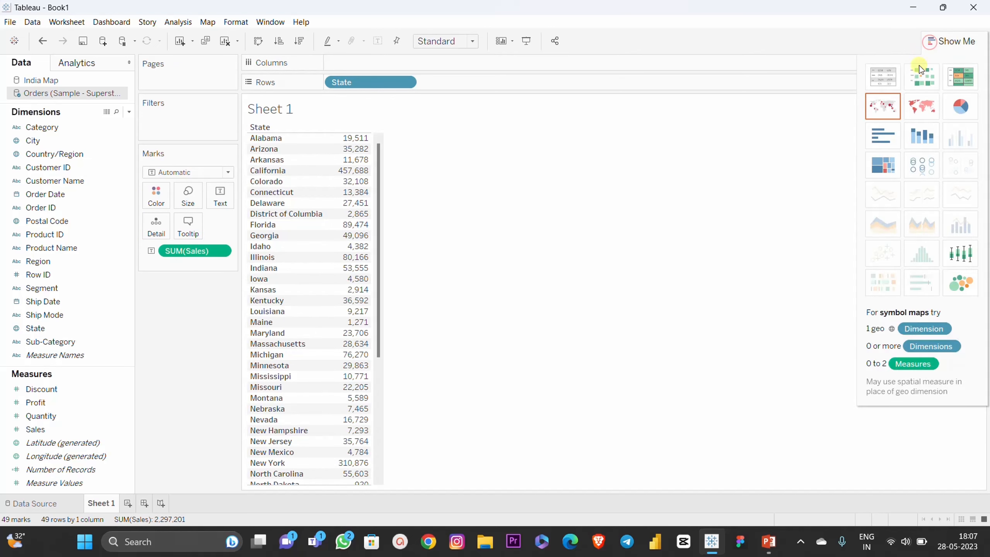
left_click(888, 110)
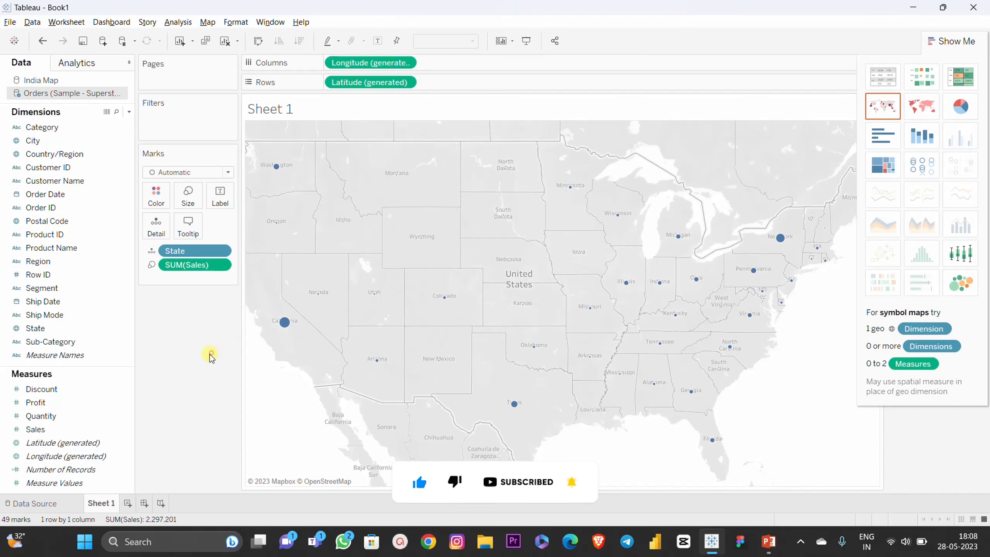
Clear the worksheet and plot State as map detail again, with the suggested chart types hidden
key("alt+shift+BackSpace")
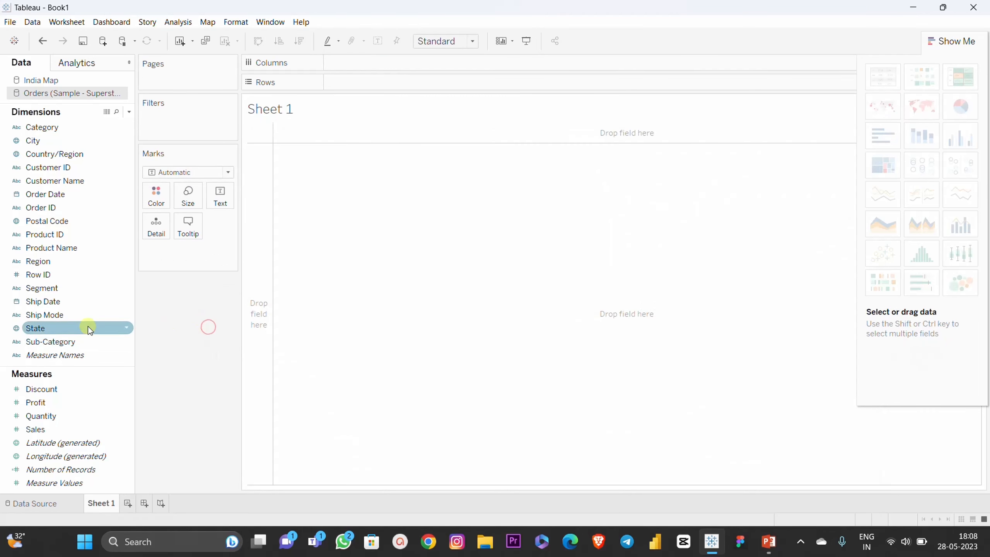
left_click_drag(41, 336, 163, 232)
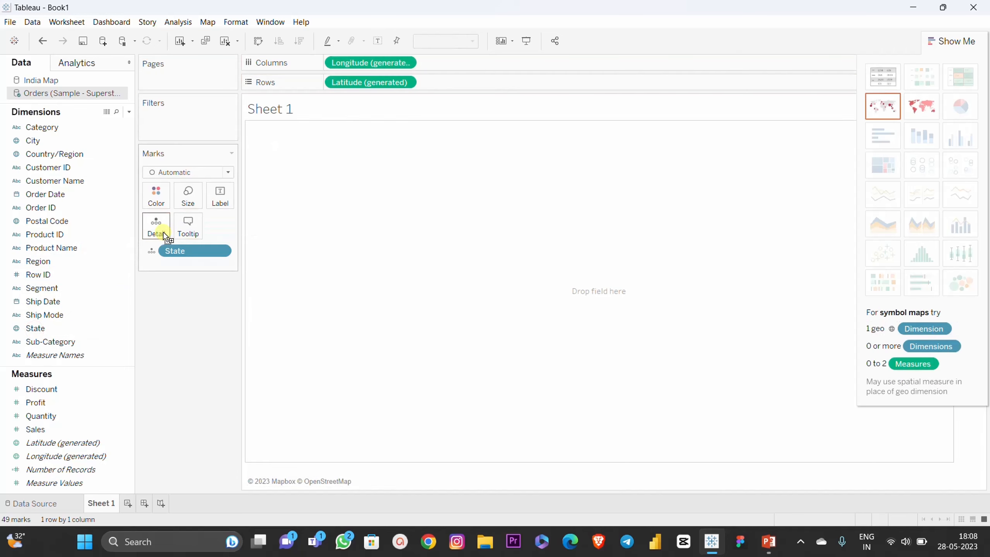
left_click(964, 41)
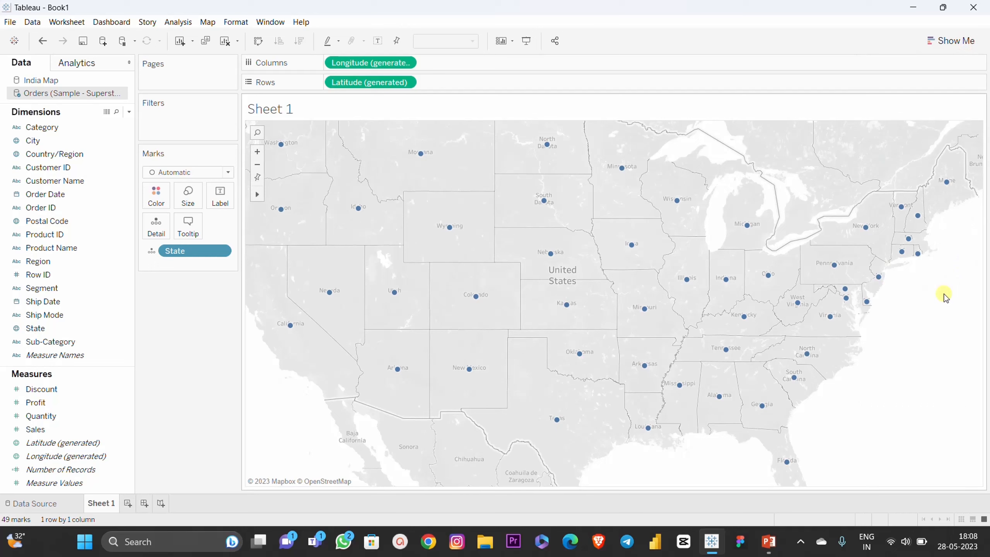
mouse_move(555, 256)
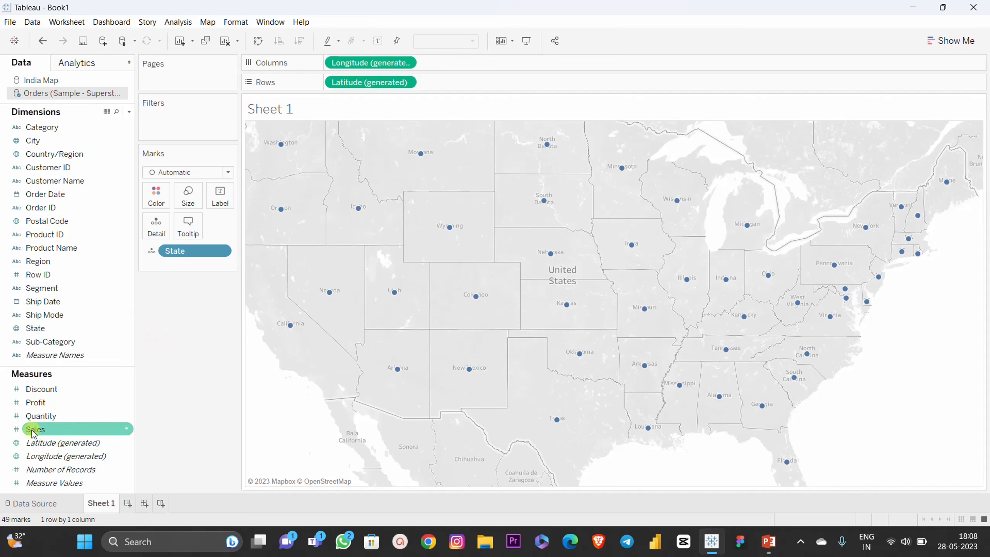
Size the state marks by Sales and check the values for individual states
left_click_drag(39, 429, 189, 200)
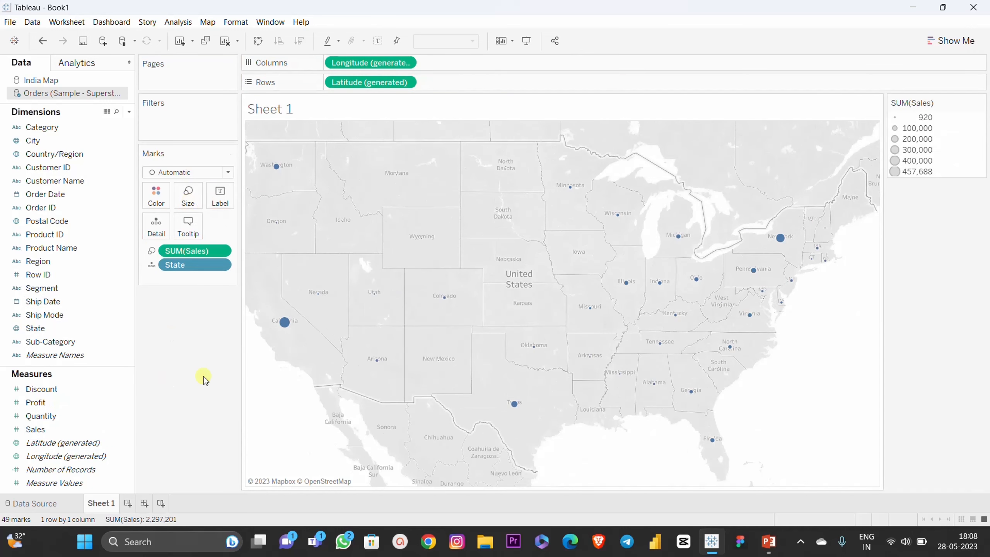
mouse_move(277, 167)
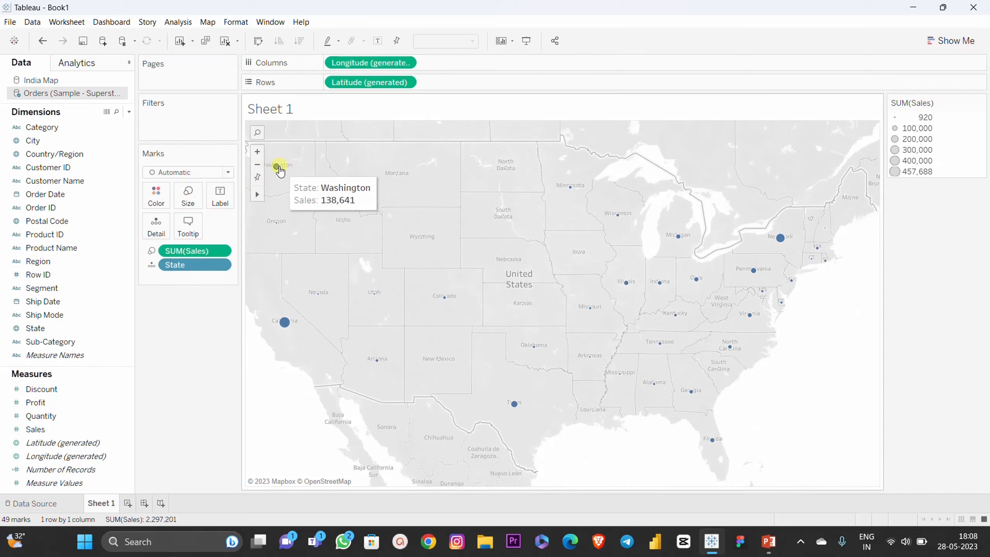
mouse_move(282, 324)
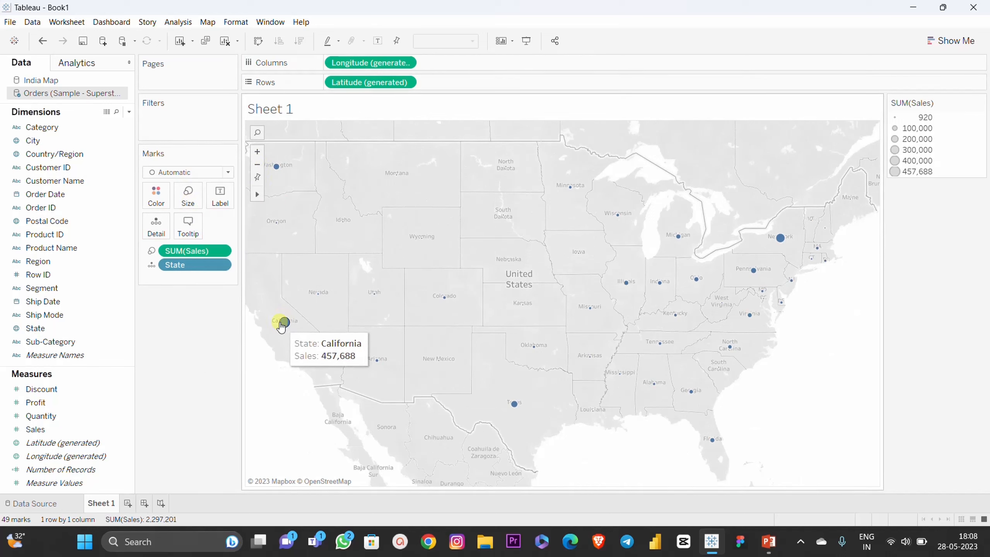
mouse_move(720, 448)
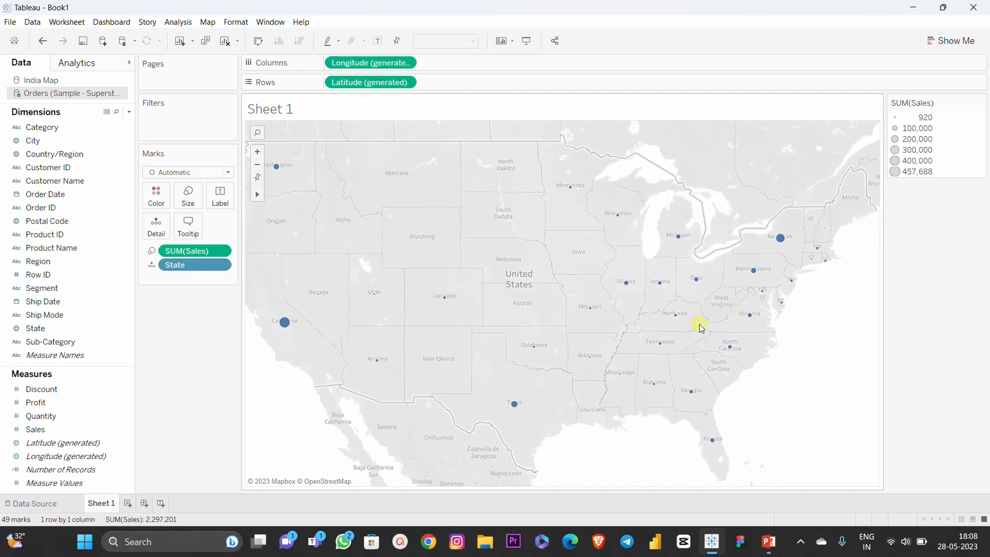
Enlarge the Sales marks to just past the midpoint of the size range and compare individual states
left_click(189, 197)
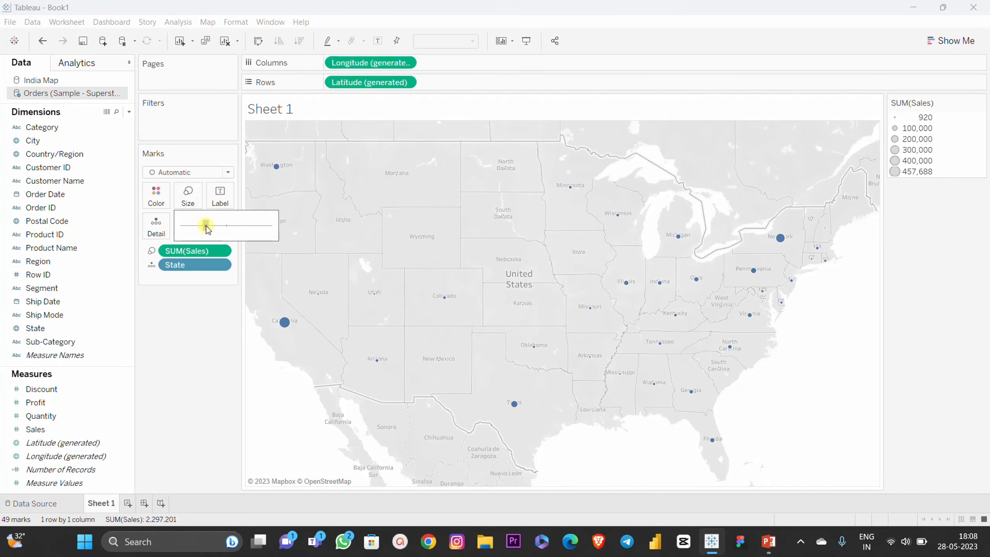
left_click_drag(206, 227, 237, 227)
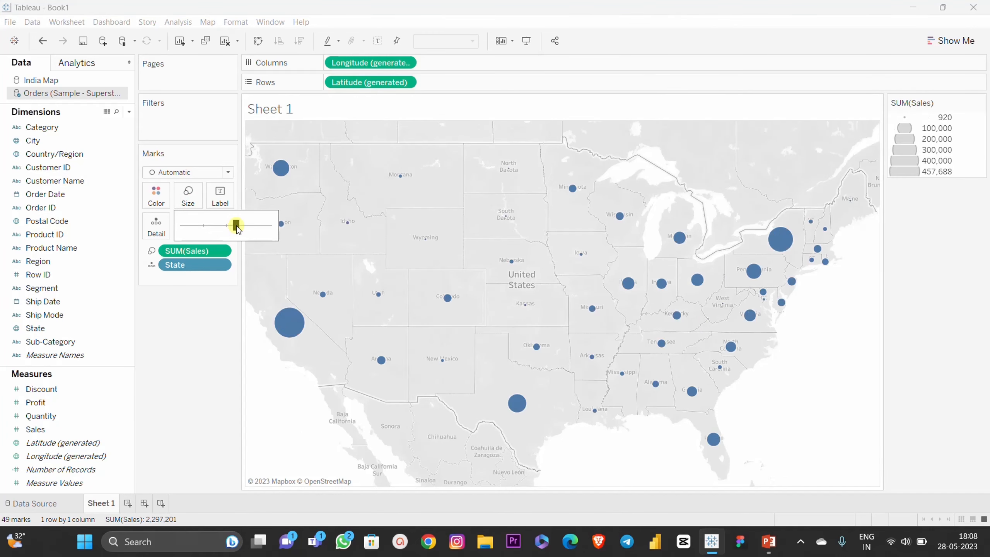
left_click(162, 380)
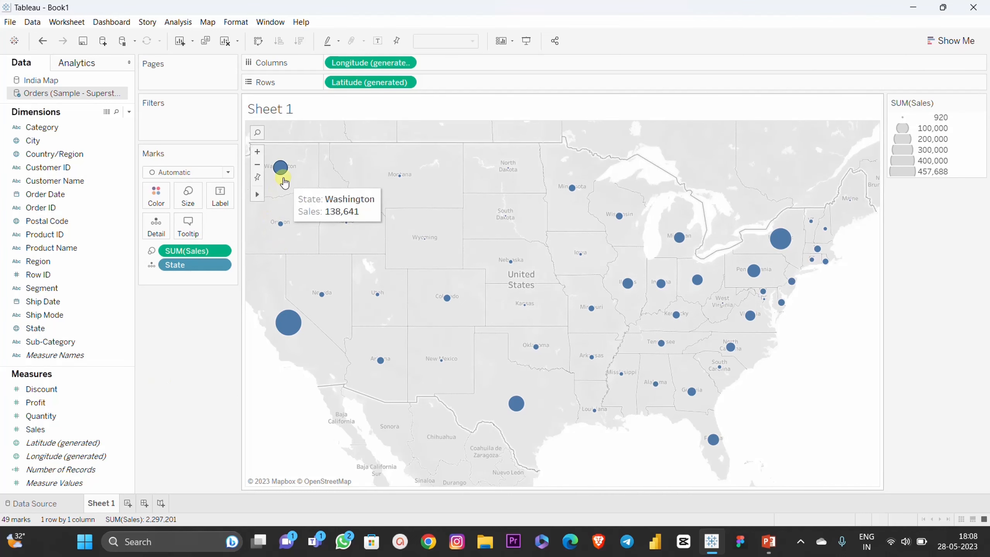
mouse_move(297, 325)
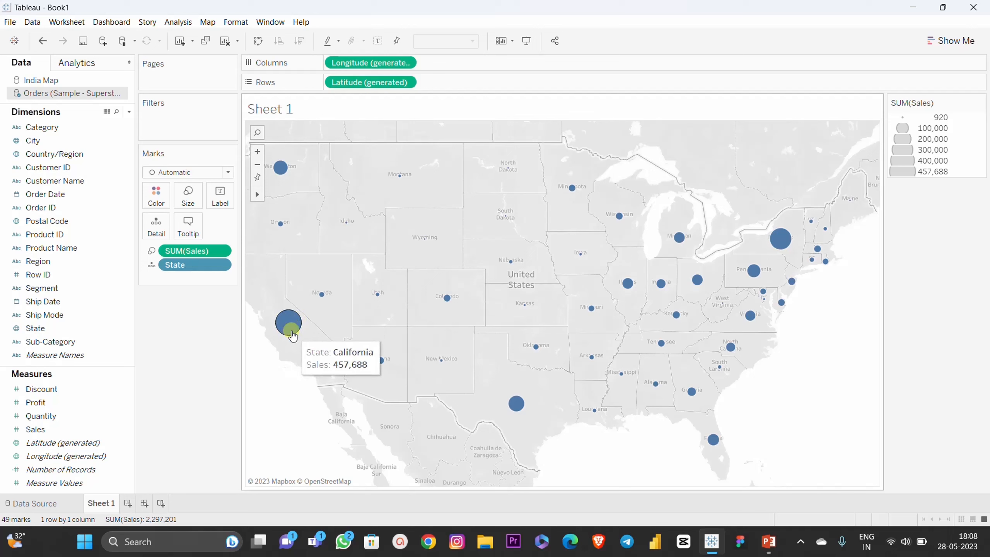
mouse_move(777, 245)
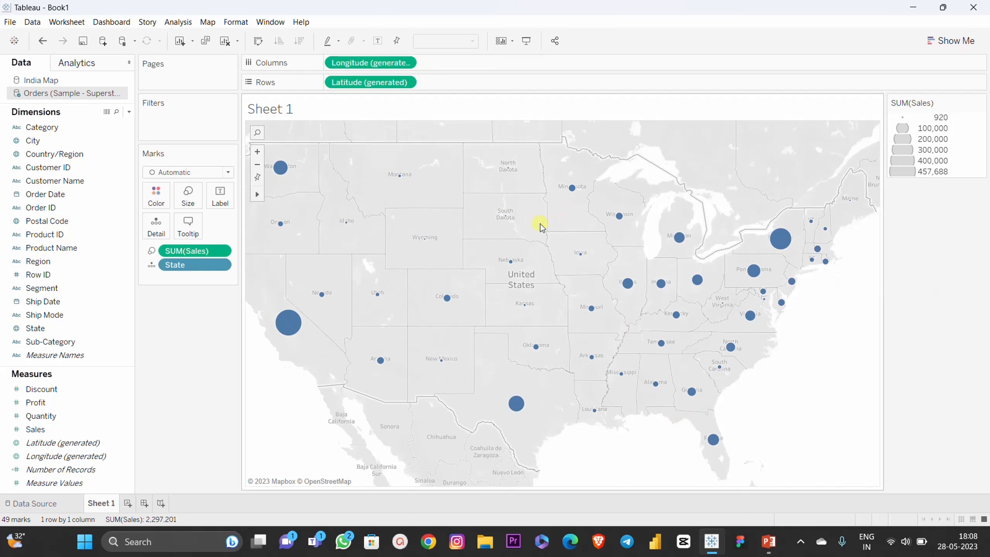
Change the mark type of the map from Automatic to Shape
left_click(189, 173)
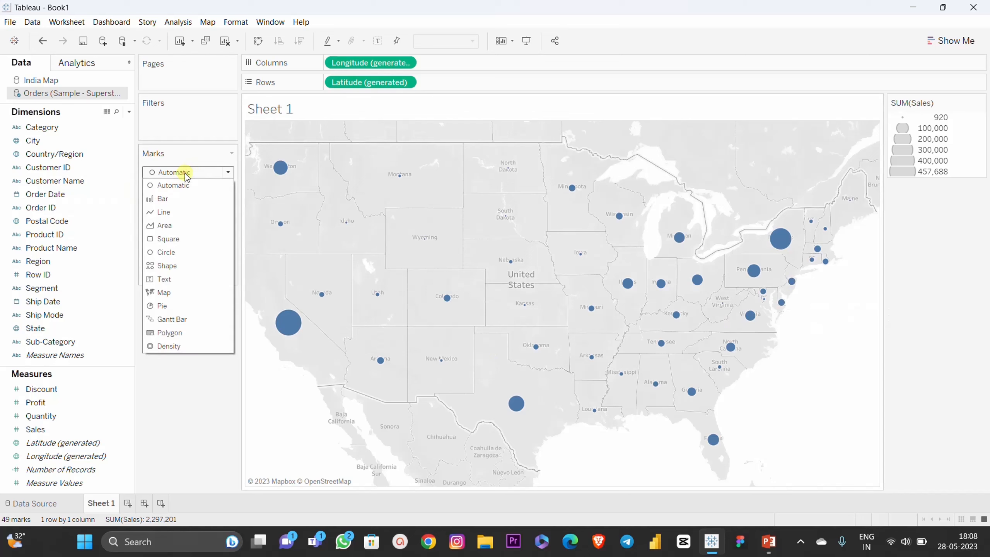
key("Escape")
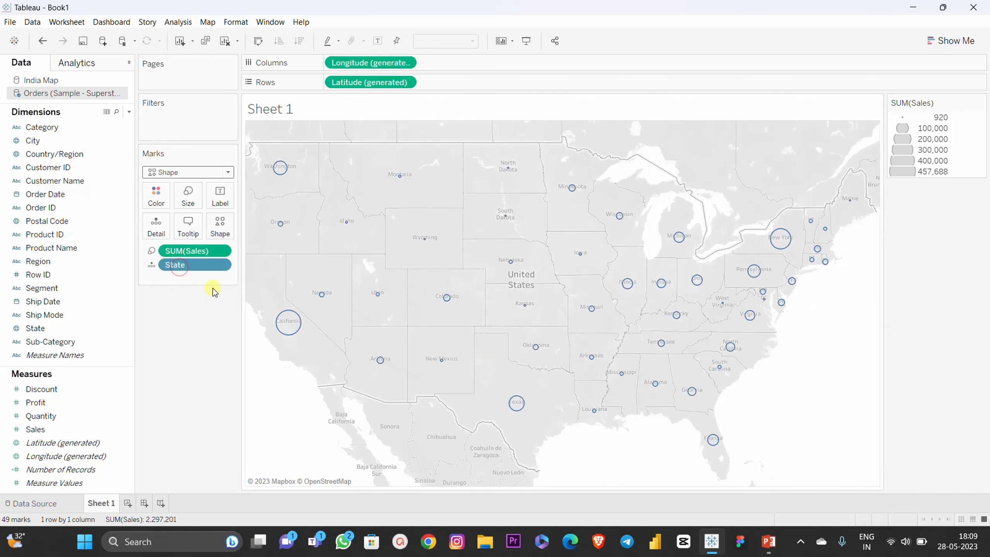
Try the filled diamond and the filled square as the shape of the state marks
left_click(220, 226)
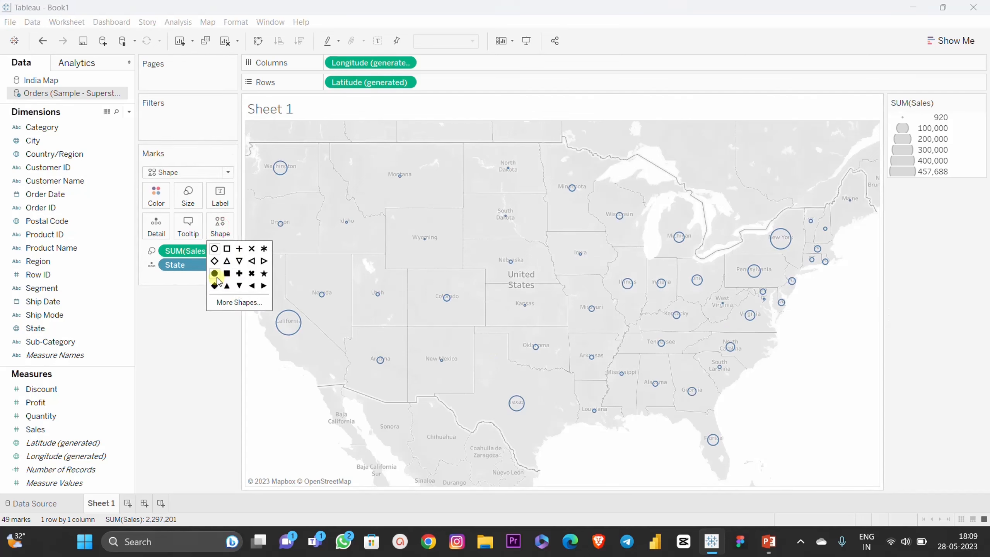
left_click(214, 286)
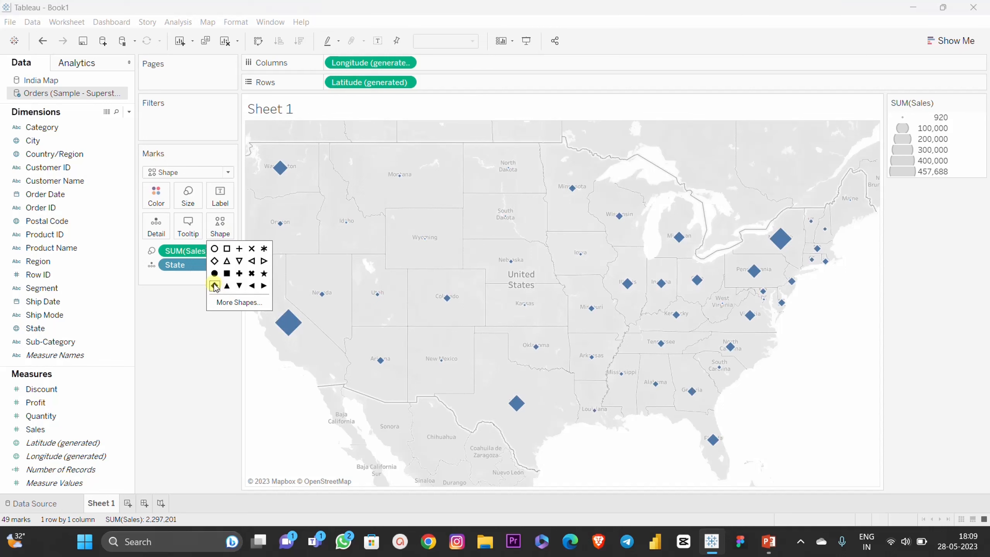
left_click(226, 273)
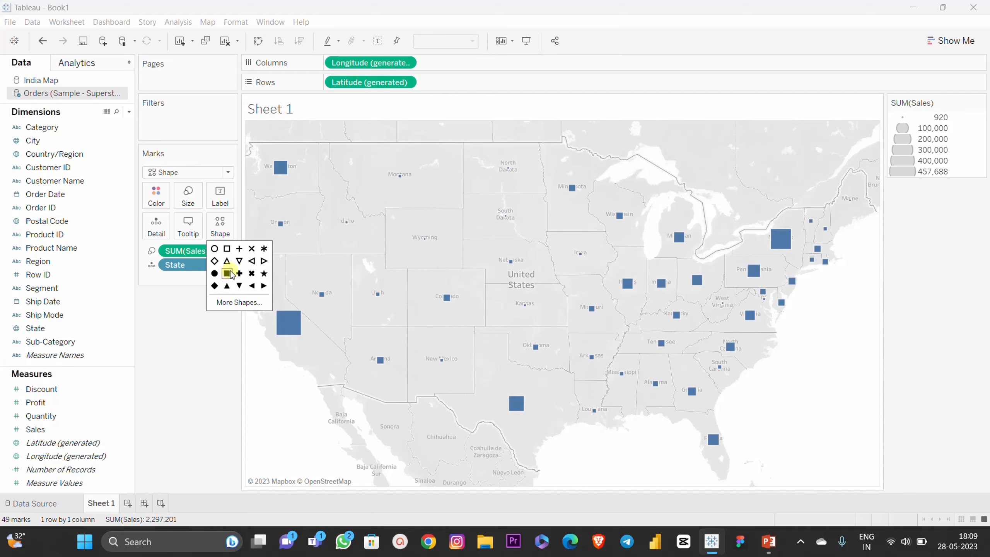
Assign the red location pin from the custom shape palette to the state marks and apply it to the map
left_click(239, 303)
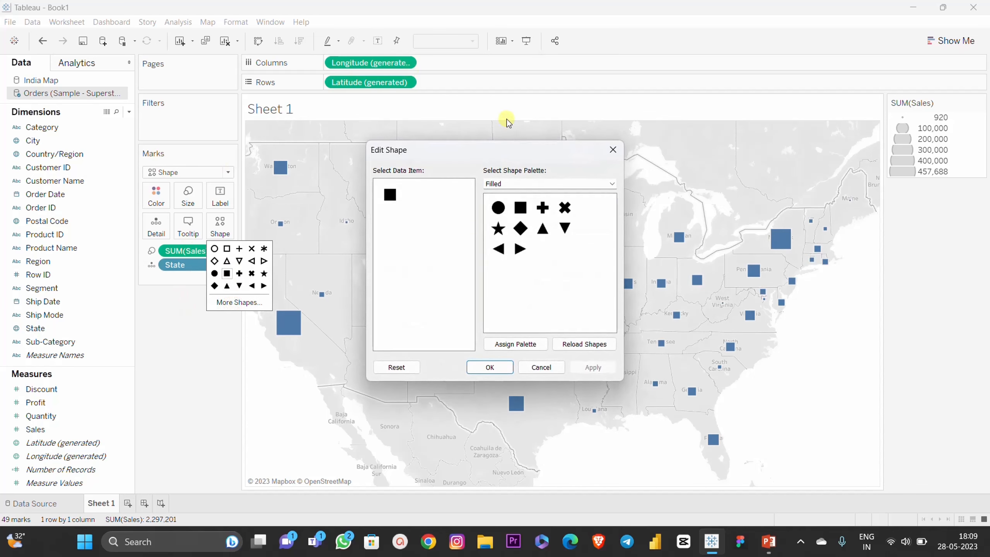
left_click_drag(495, 151, 165, 185)
left_click(177, 211)
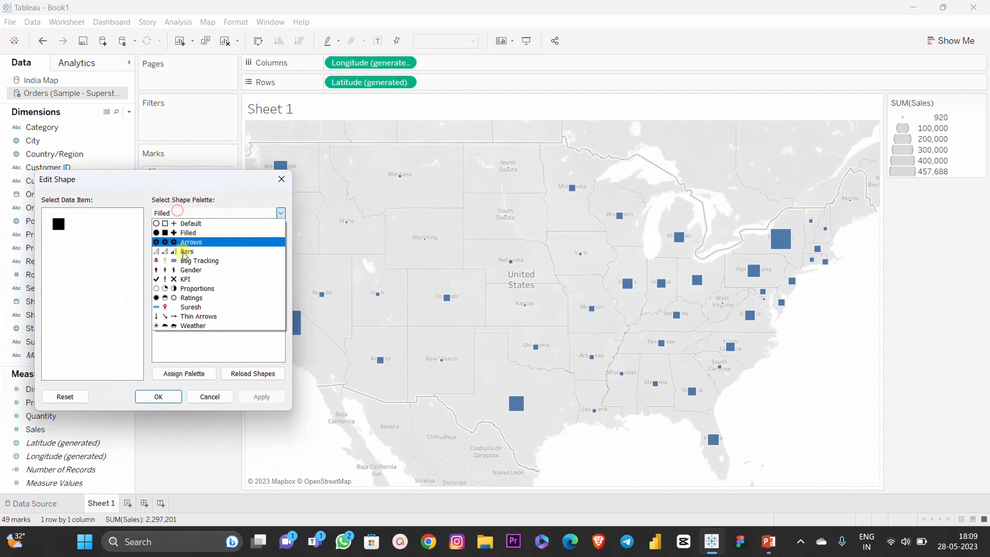
left_click(189, 308)
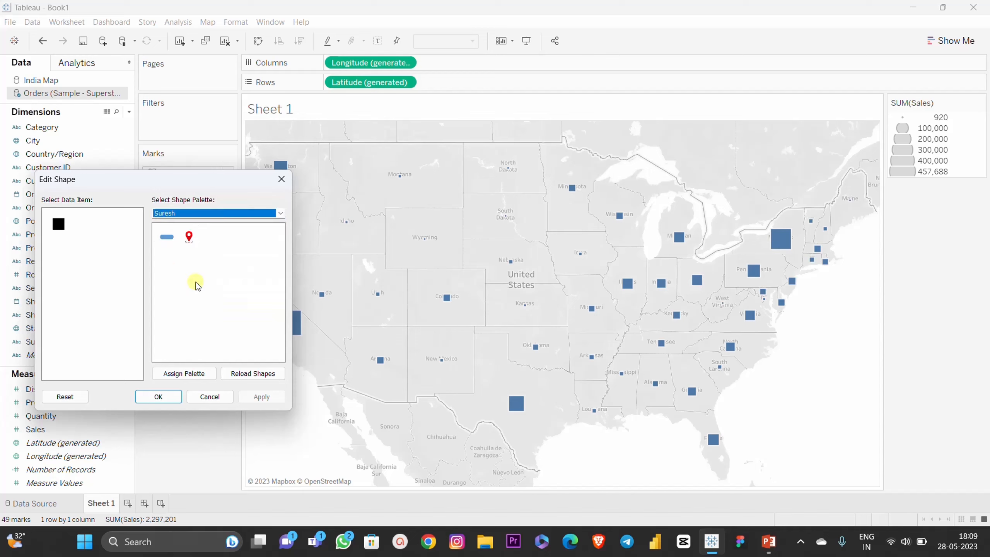
left_click(189, 236)
left_click(62, 225)
left_click(189, 236)
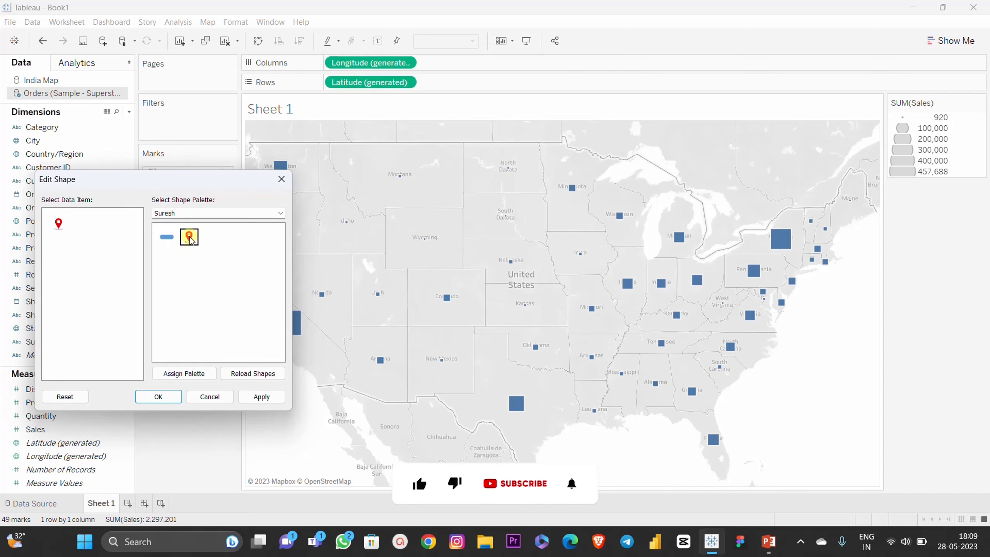
left_click(117, 252)
left_click(58, 226)
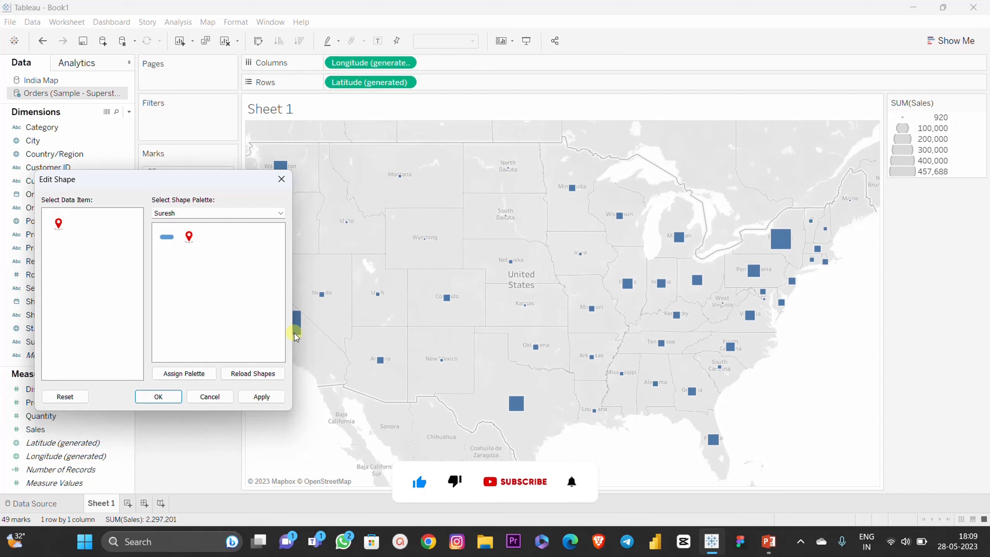
left_click(260, 398)
left_click(158, 397)
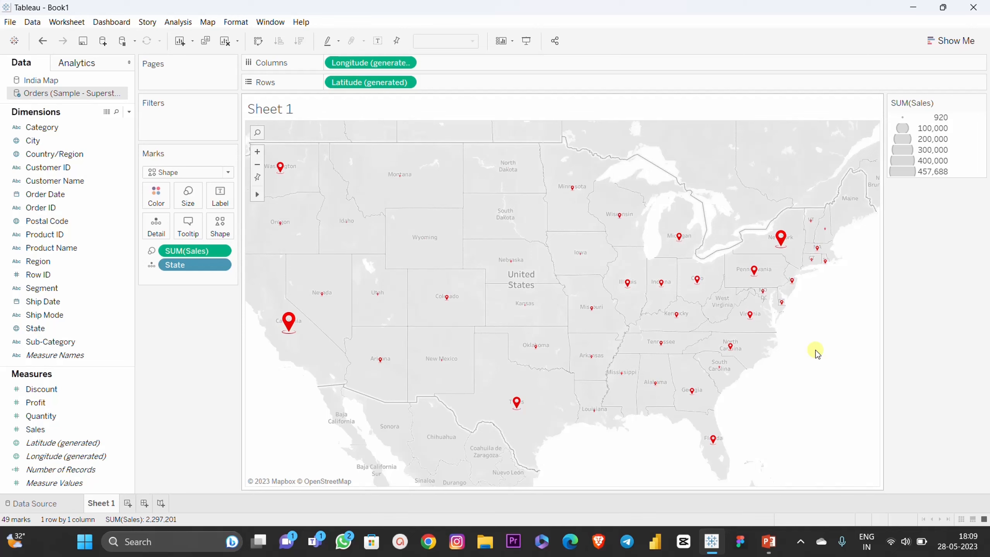
Enlarge the location pins to about 70% of the size range and check the New York mark
left_click(188, 195)
left_click_drag(235, 228, 243, 229)
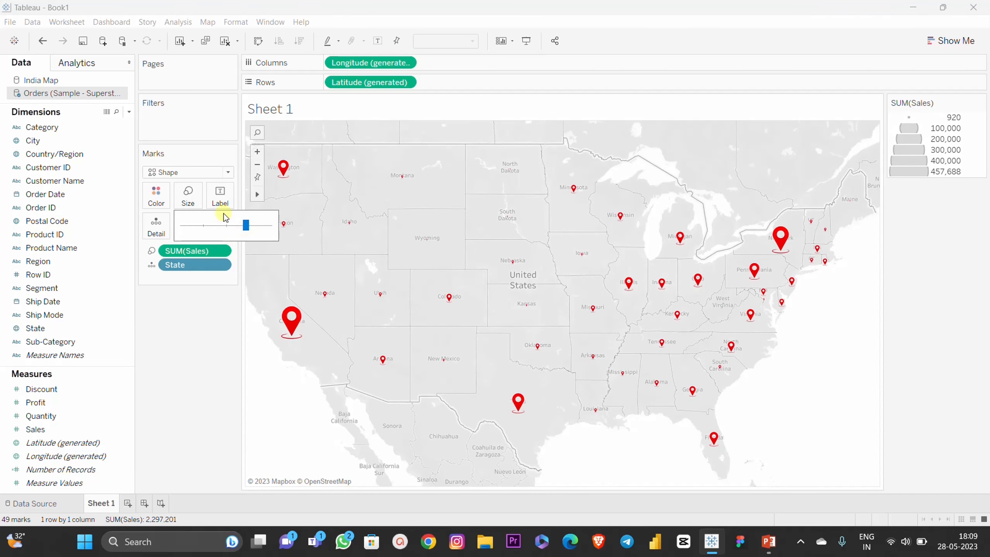
left_click(819, 402)
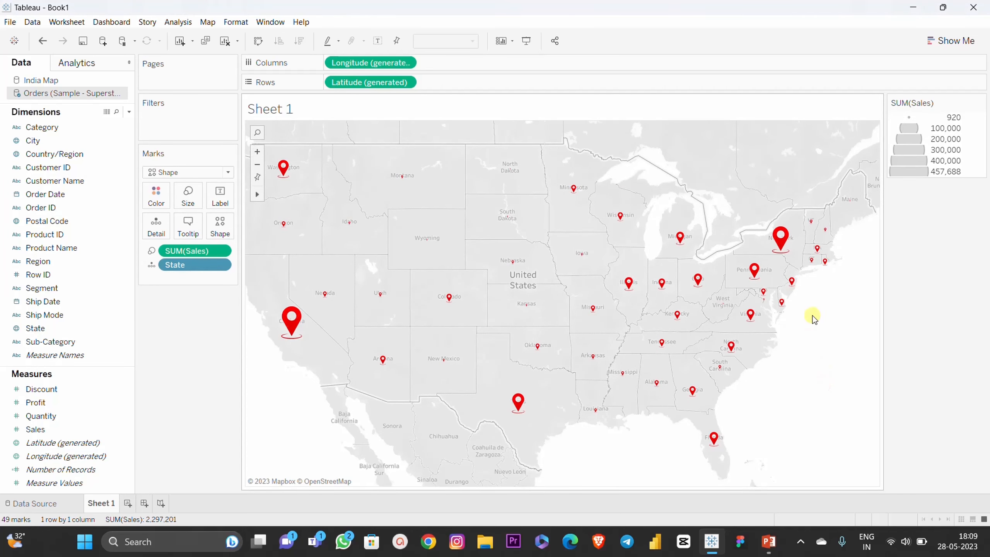
mouse_move(781, 241)
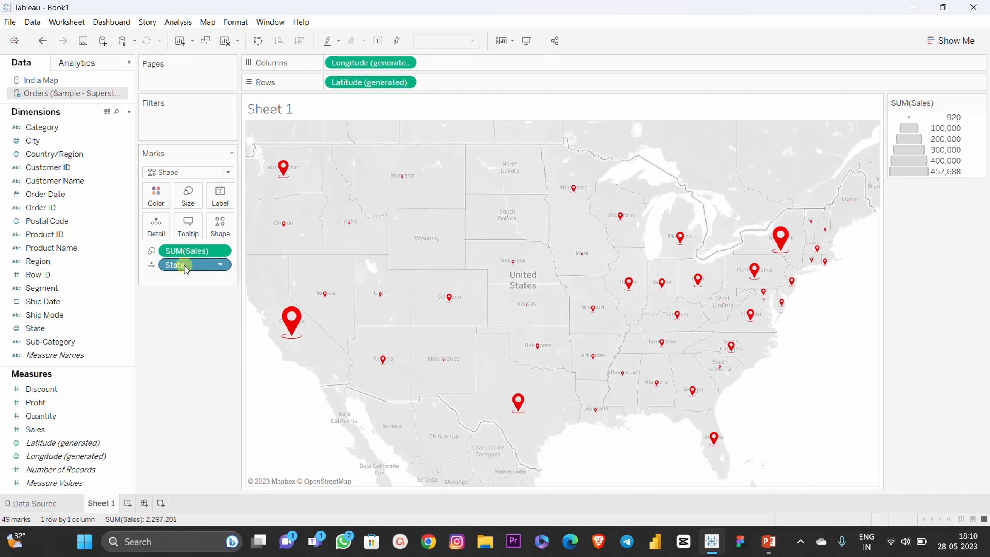
Remove Sales from the marks and convert the pin map to a filled map, leaving the suggested chart types hidden
left_click_drag(187, 251, 191, 323)
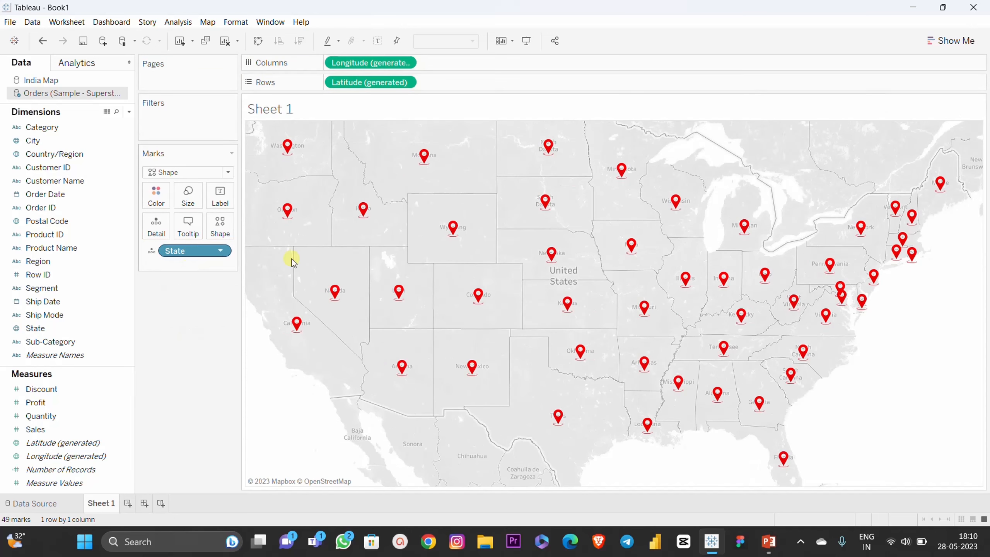
left_click(947, 46)
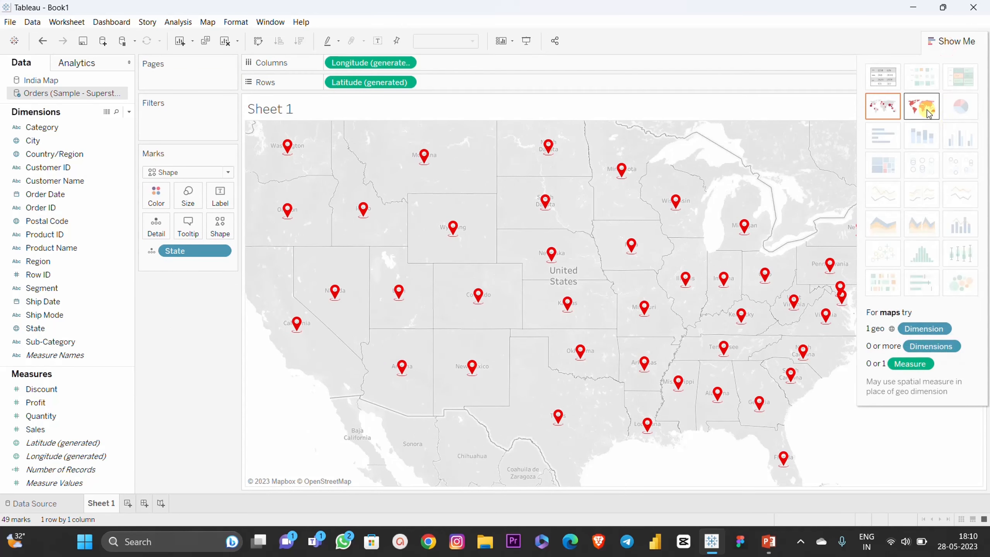
left_click(928, 112)
left_click(950, 41)
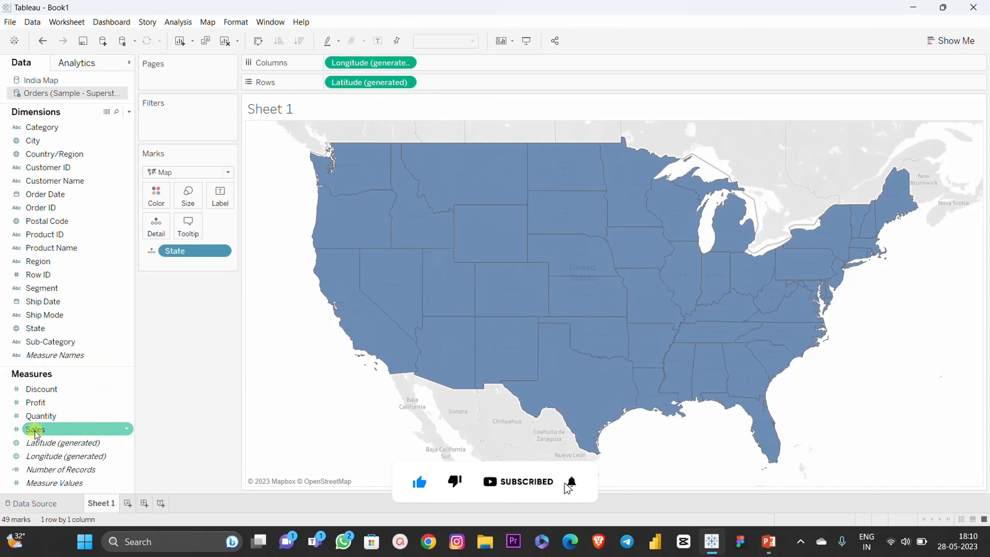
Color the filled states by Sales and check the values of individual states such as California, West Virginia and South Carolina
left_click_drag(36, 433, 156, 197)
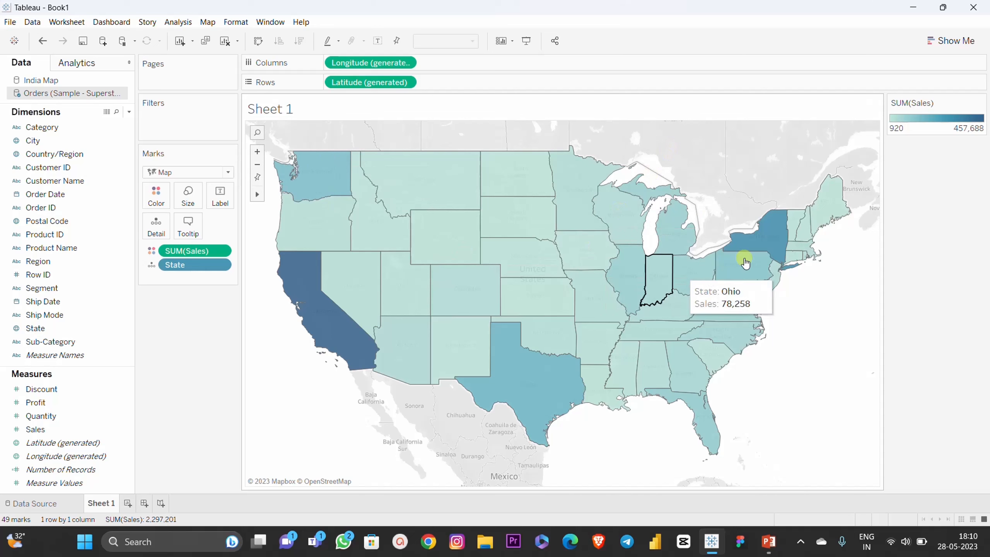
mouse_move(310, 310)
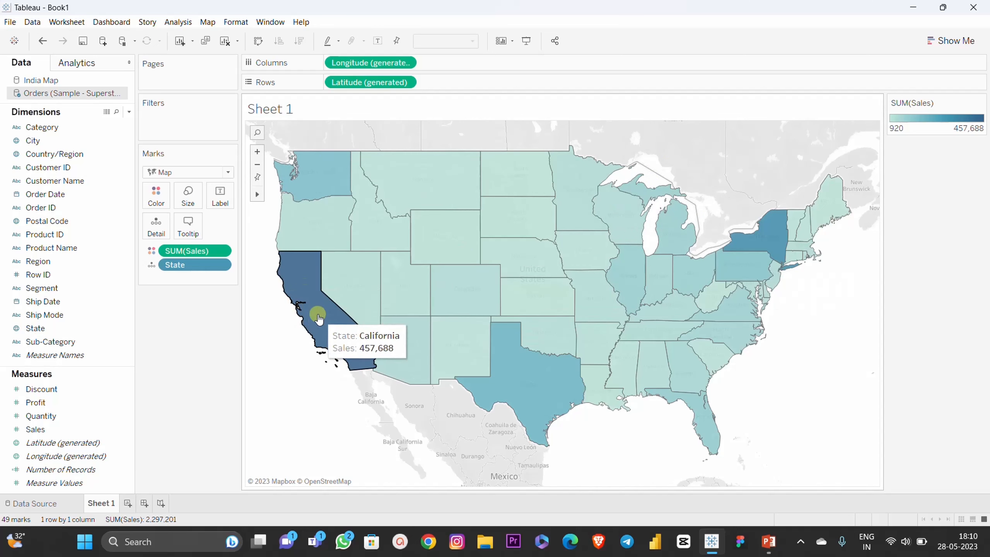
mouse_move(710, 302)
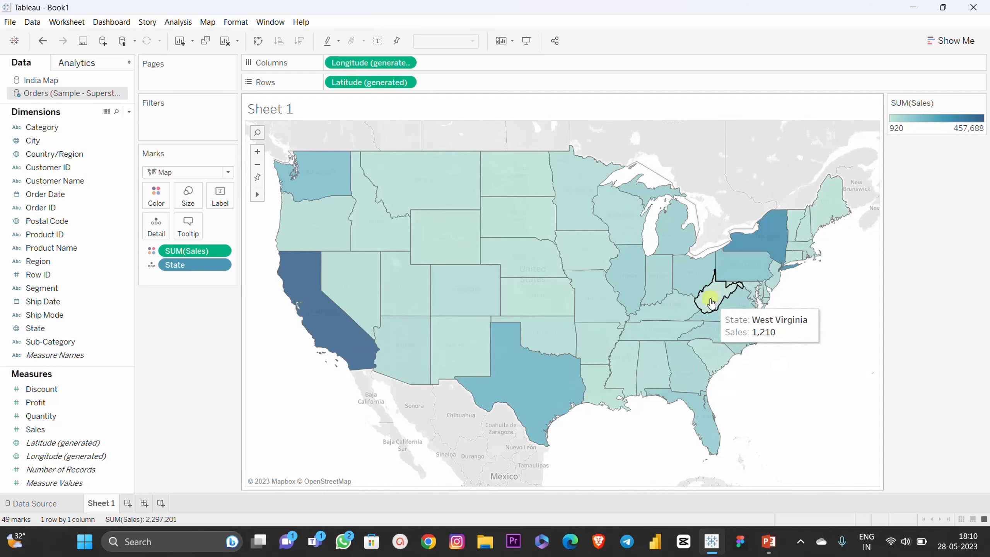
mouse_move(700, 352)
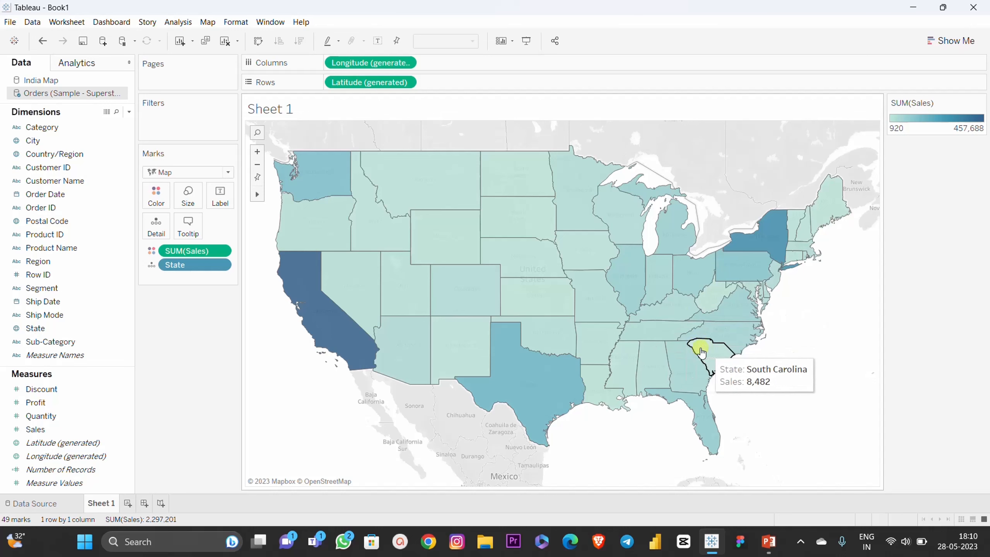
mouse_move(330, 220)
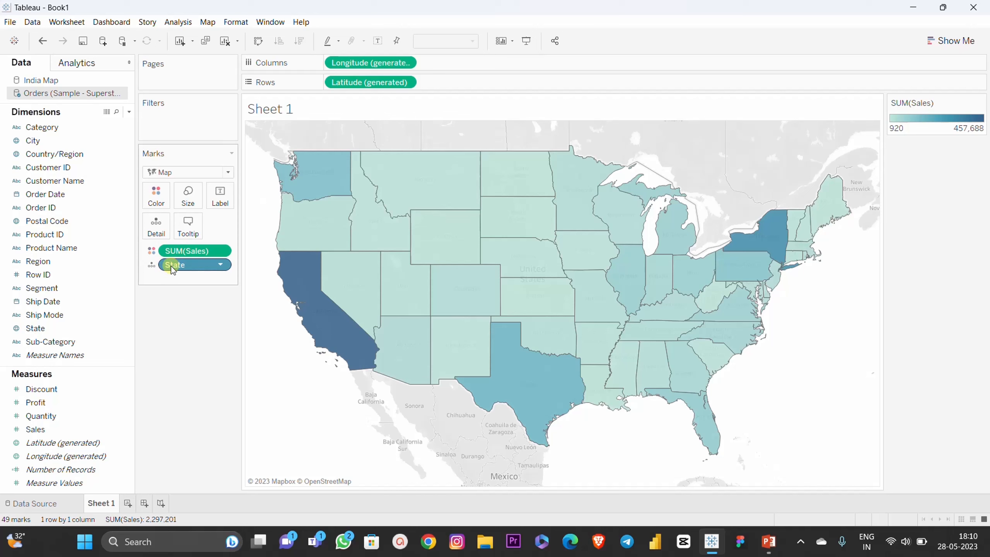
Label each state on the filled map with its State name and Sales, keeping the Sales coloring
left_click_drag(173, 270, 222, 195)
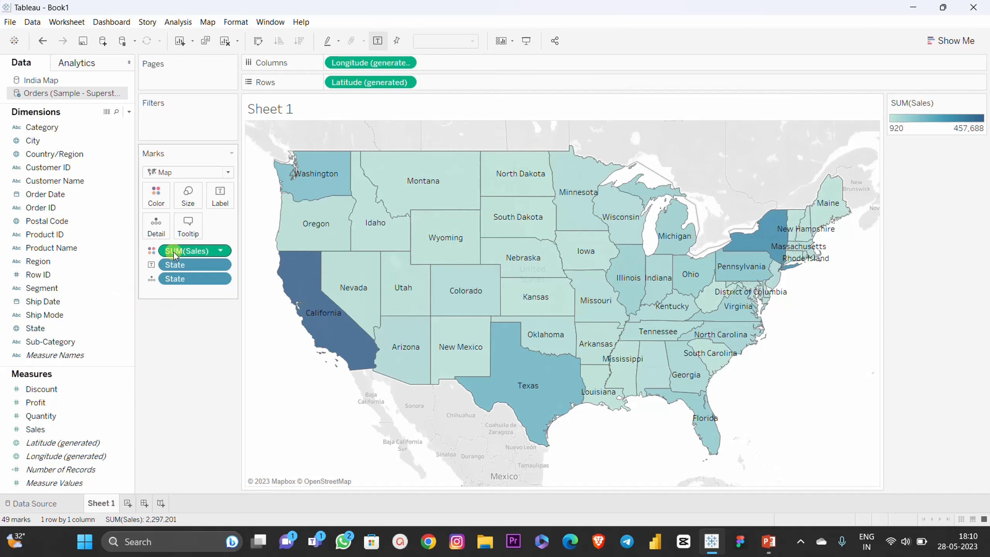
left_click_drag(172, 251, 224, 196)
left_click(193, 378)
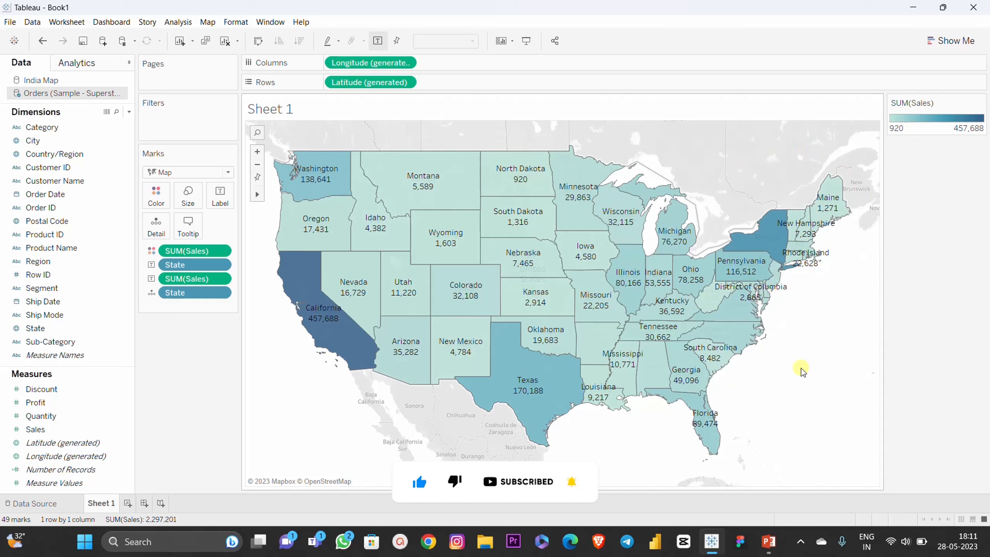
Open the map layer settings, set the background washout to 100% and inspect the isolated states
left_click(208, 22)
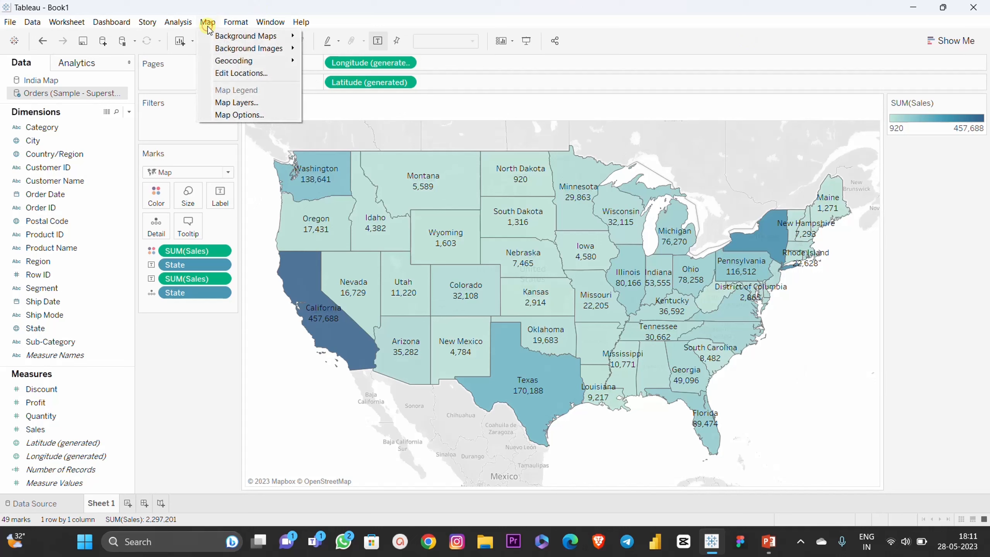
left_click(233, 103)
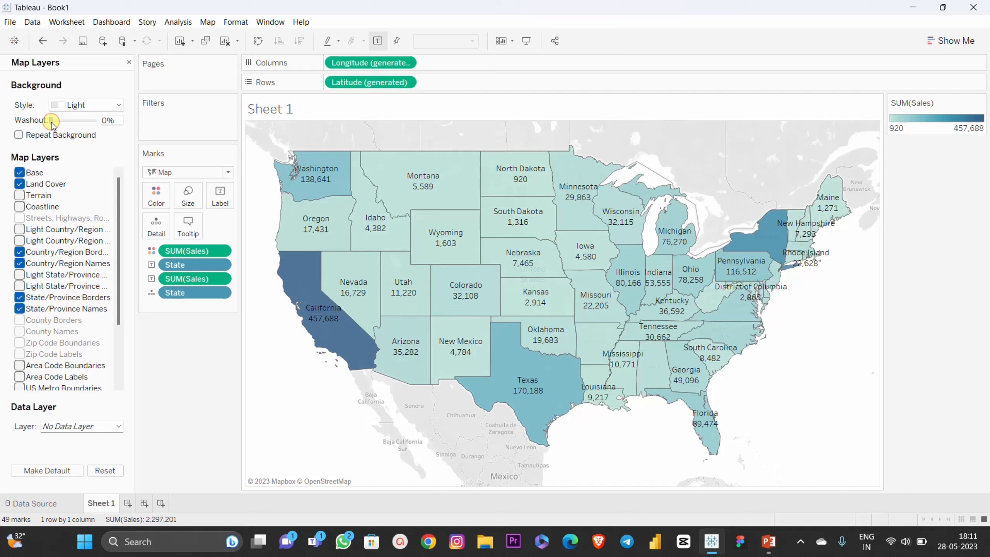
left_click_drag(54, 124, 97, 115)
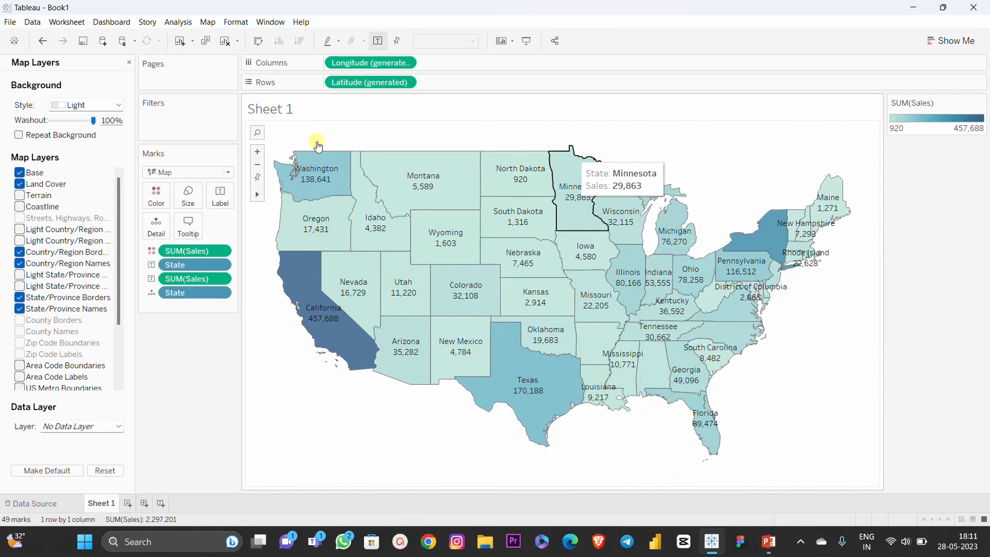
left_click(813, 376)
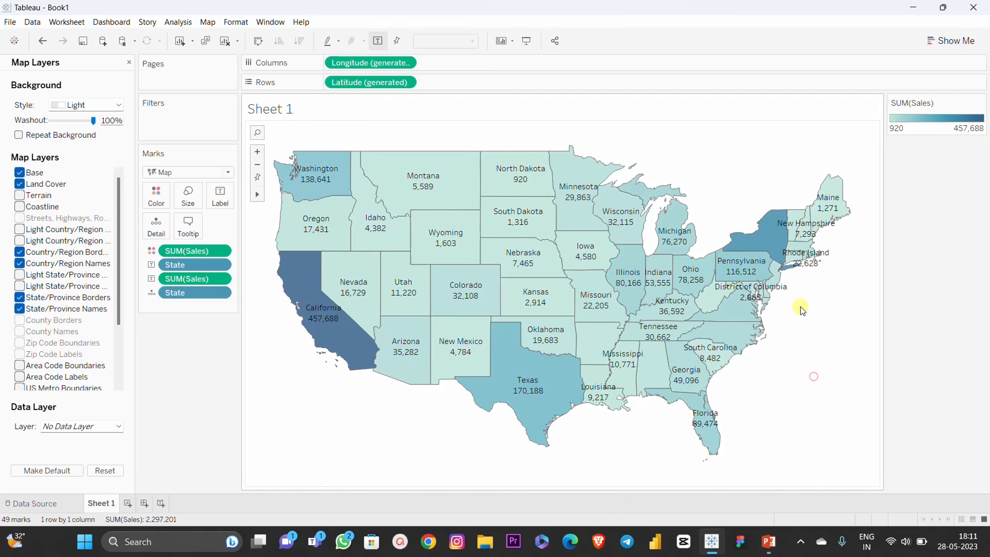
scroll(806, 302, "down", 1)
scroll(817, 303, "up", 2)
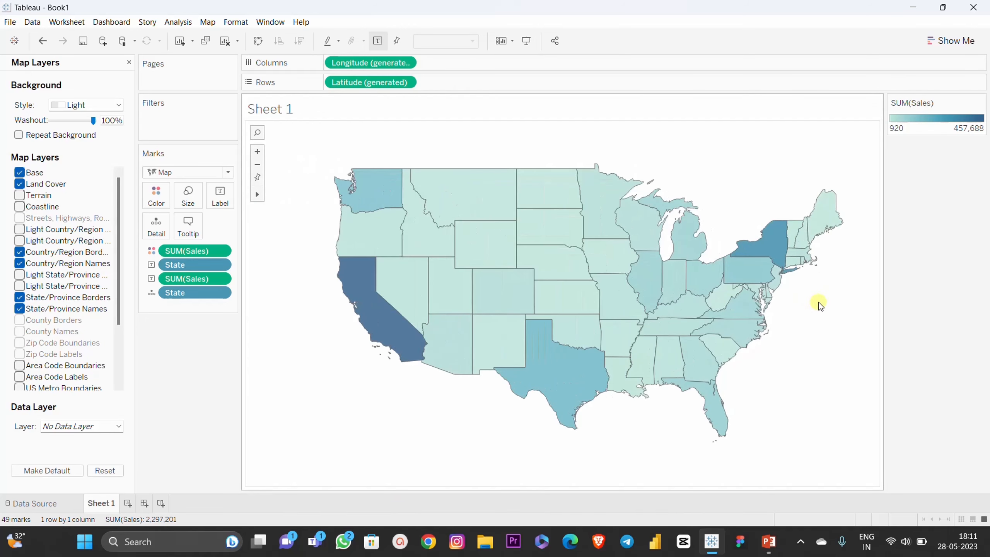
scroll(820, 306, "down", 1)
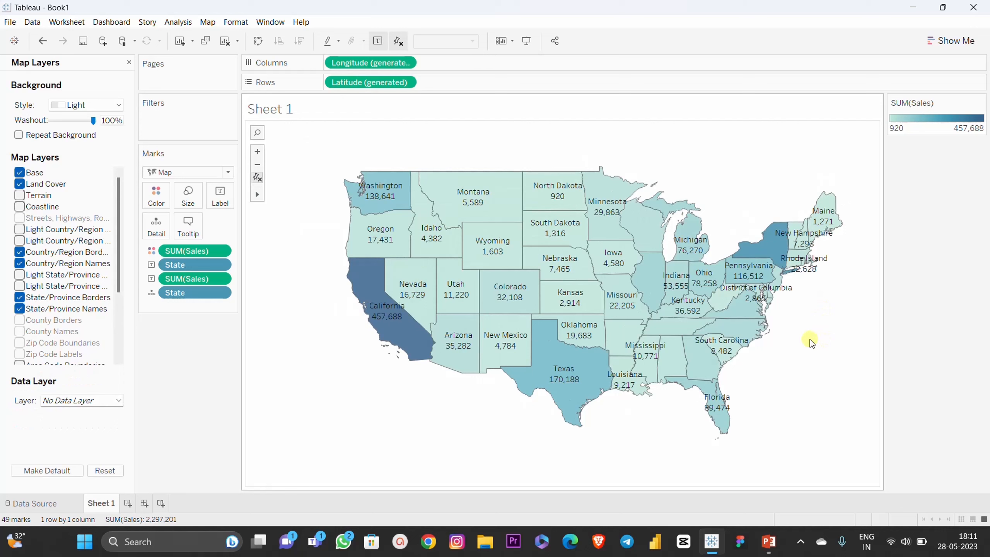
left_click_drag(810, 339, 787, 335)
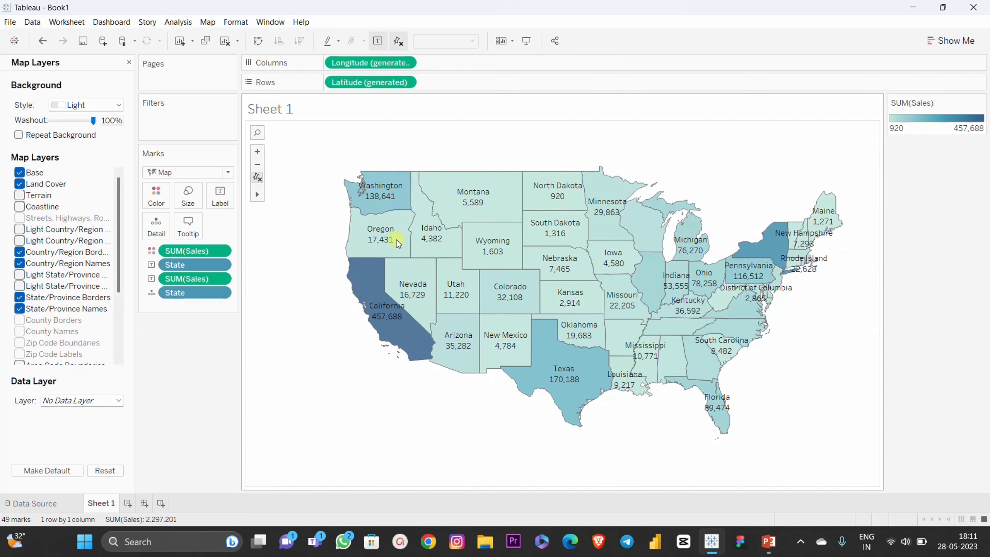
mouse_move(664, 208)
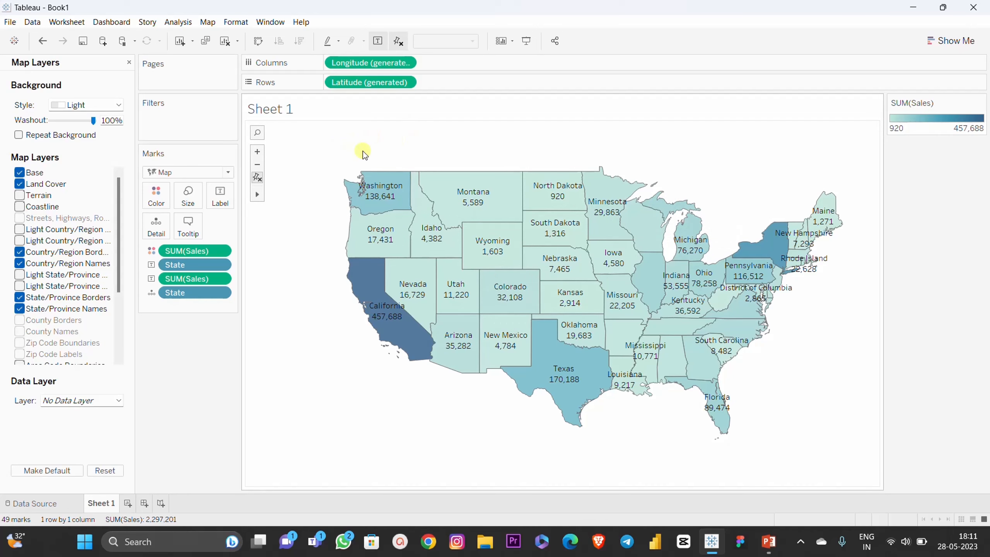
scroll(751, 203, "up", 1)
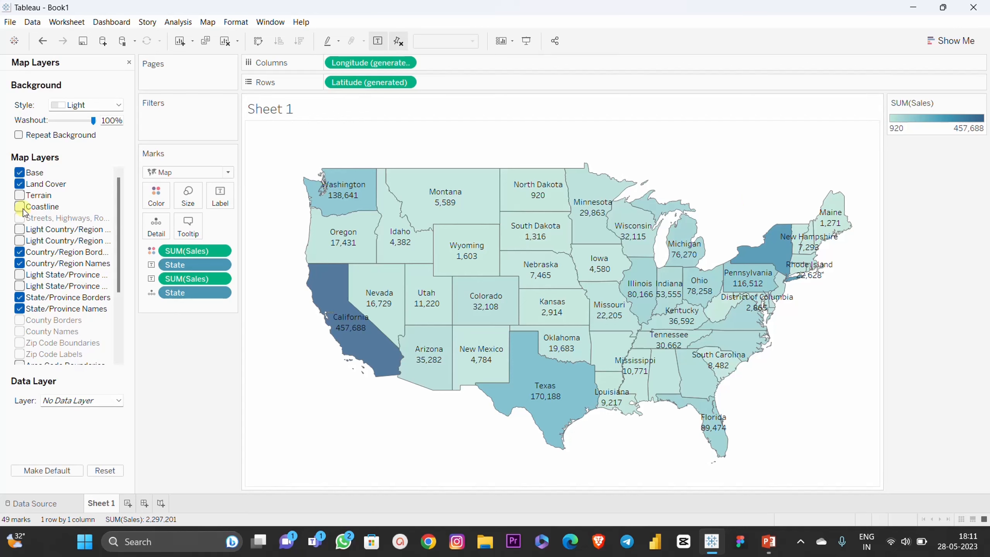
Return the background washout to 0% and try switching the Base and Land Cover layers off and on
left_click(20, 173)
left_click(19, 184)
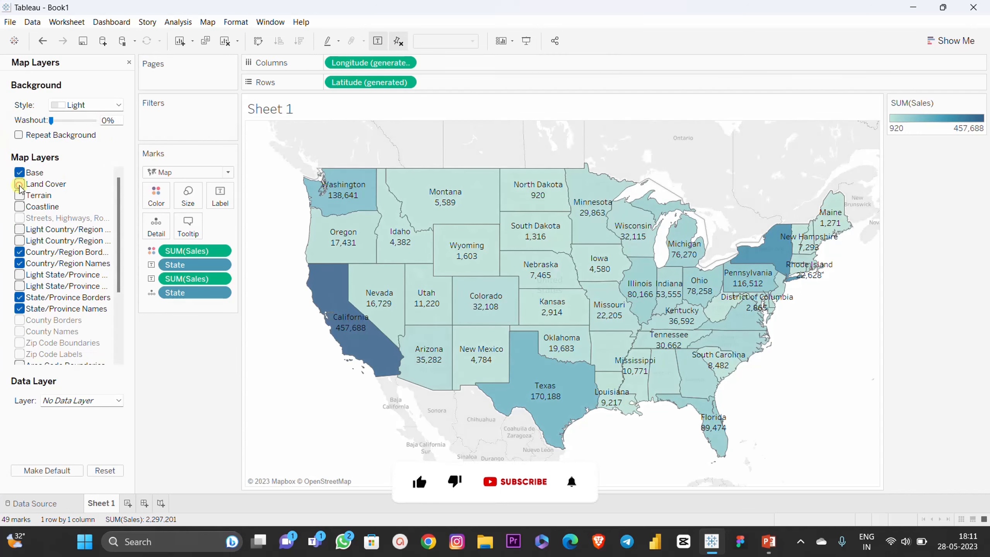
left_click(19, 184)
left_click(19, 173)
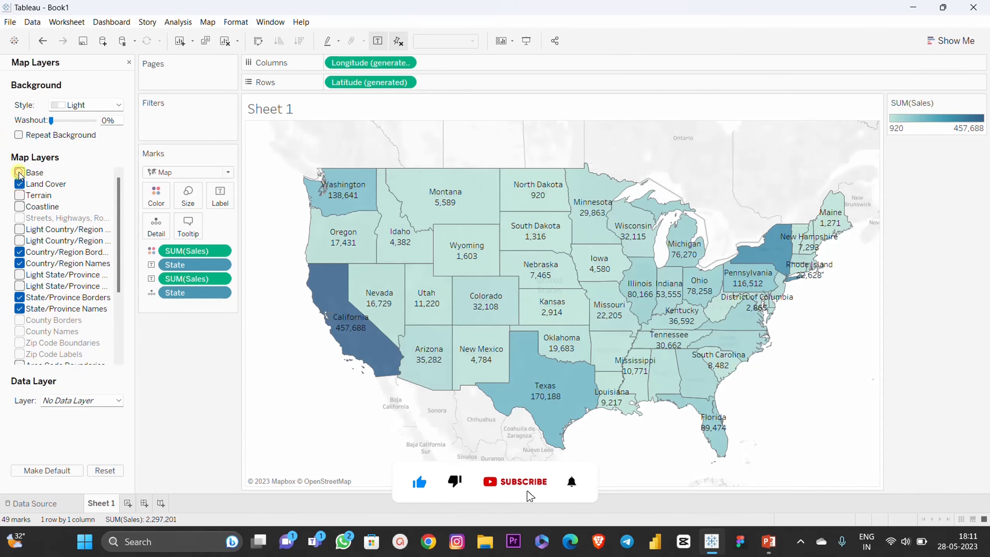
left_click(18, 173)
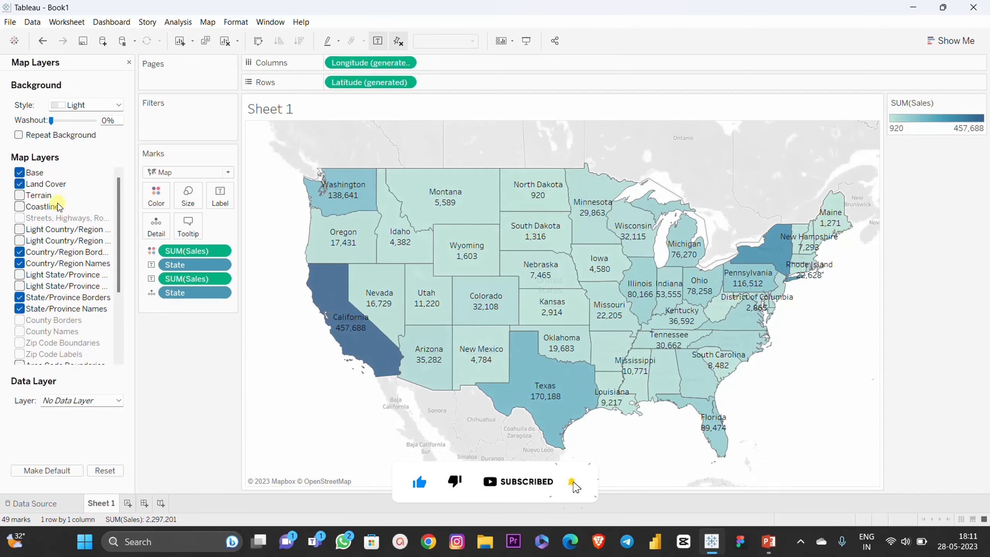
scroll(50, 252, "down", 3)
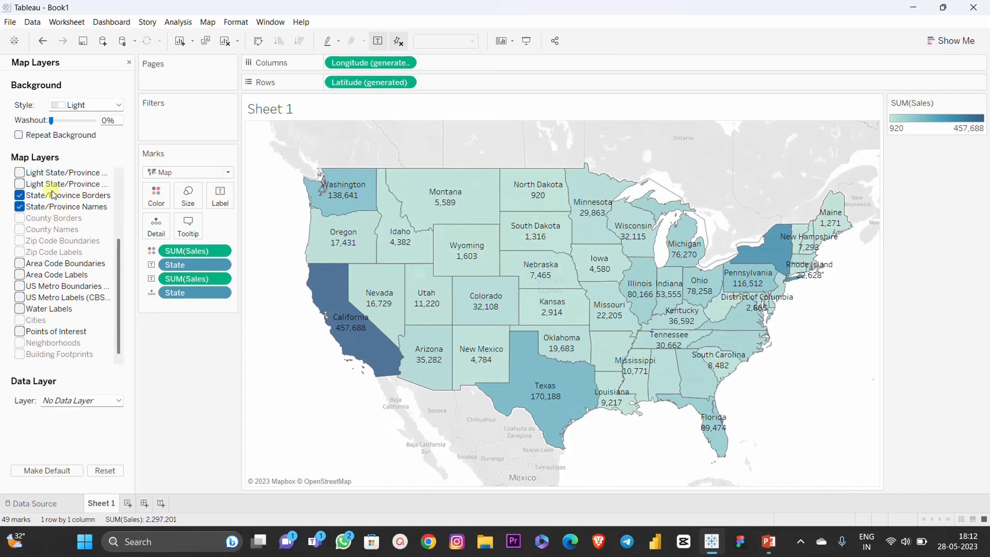
Try switching the Area Code Boundaries, US Metro Boundaries, US Metro Labels and Water Labels layers on and off
left_click(19, 264)
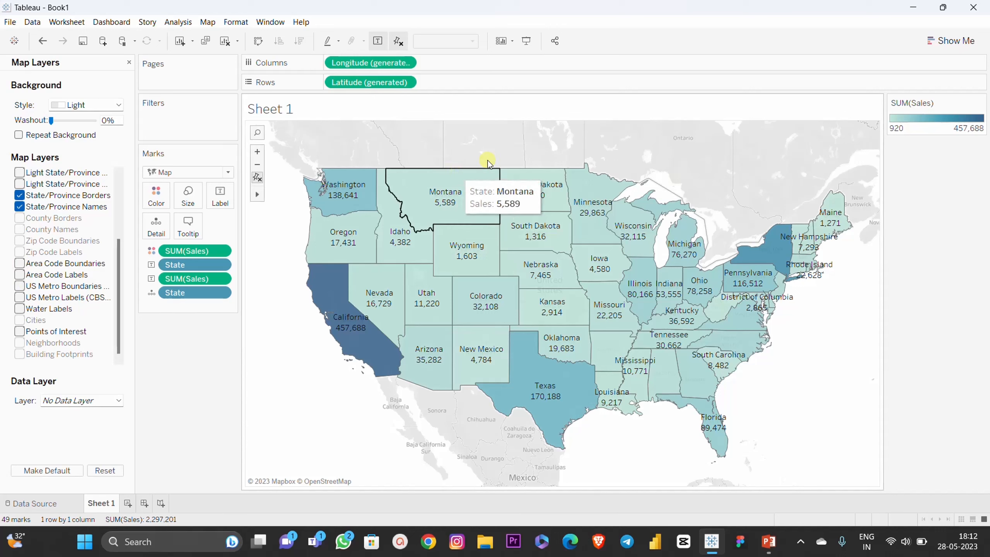
mouse_move(626, 250)
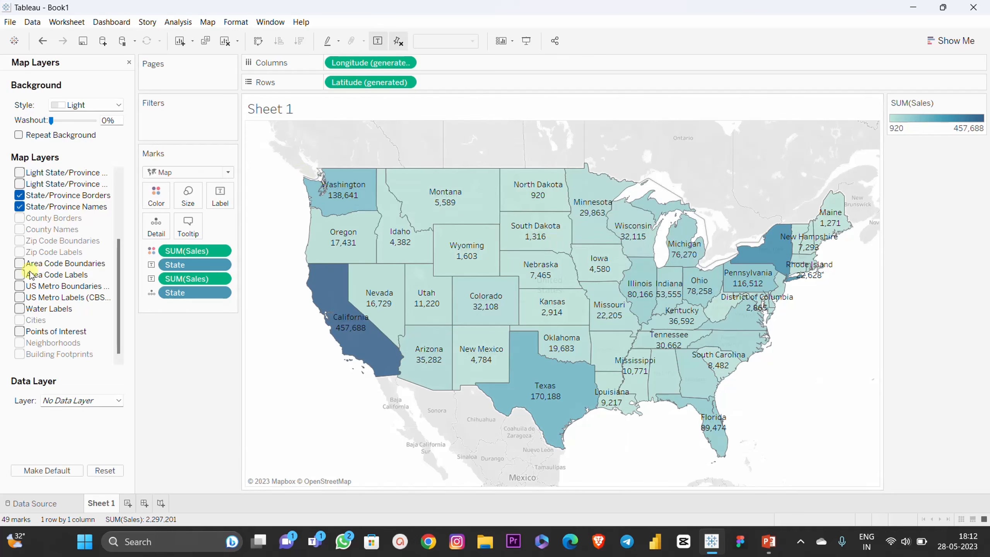
left_click(19, 286)
left_click(21, 288)
left_click(21, 298)
left_click(22, 310)
scroll(82, 253, "up", 3)
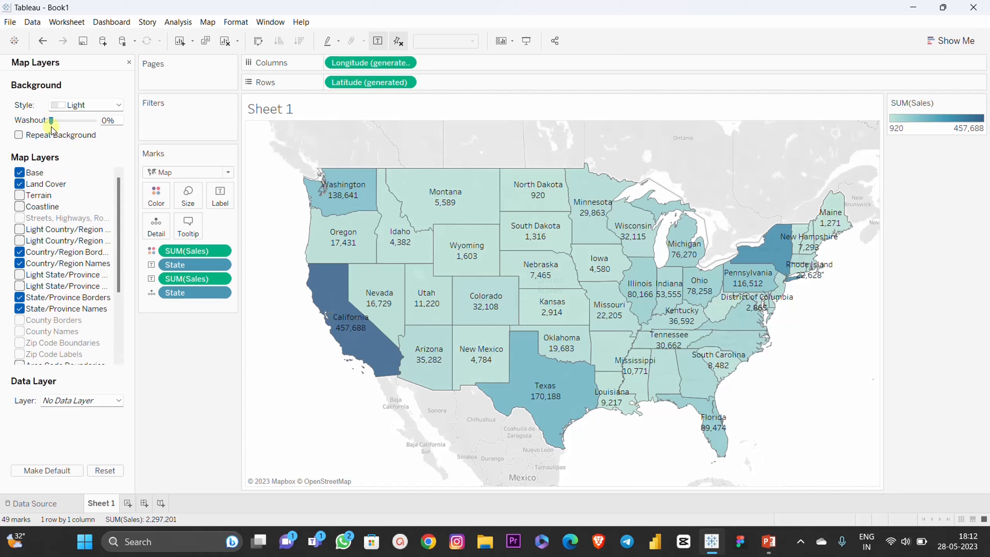
Try the Normal, Dark, Streets, Outdoors and Satellite background styles on the map
left_click(119, 106)
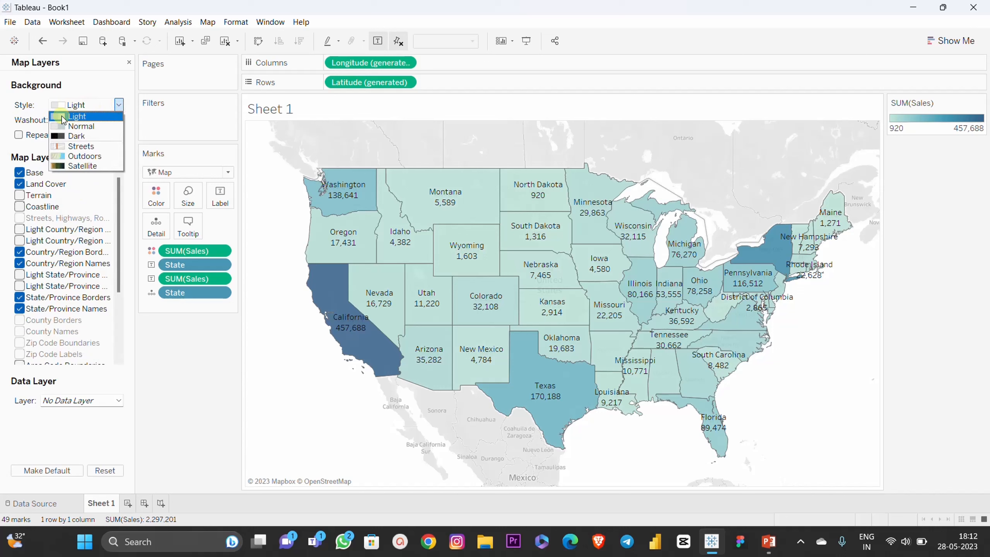
left_click(90, 126)
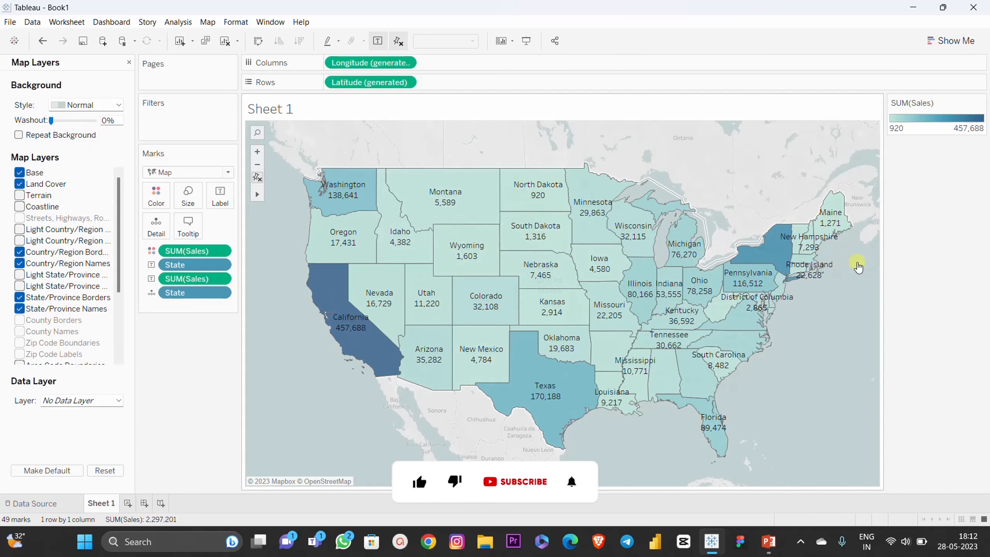
left_click(96, 105)
left_click(79, 136)
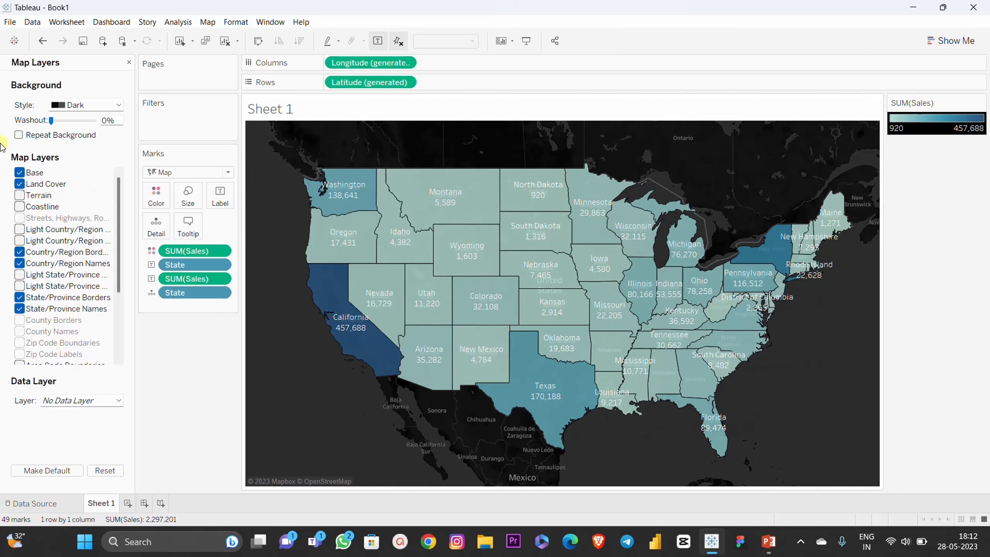
left_click(116, 103)
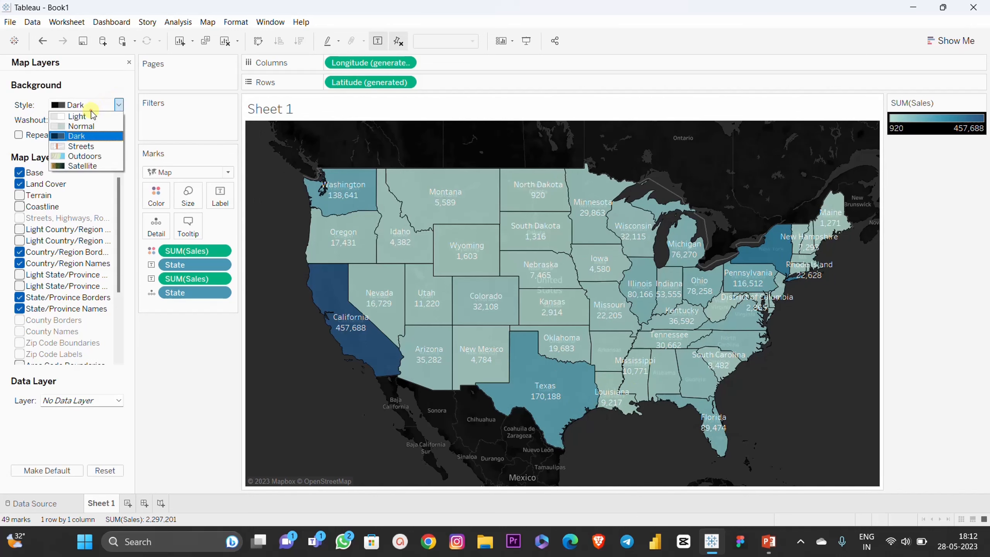
left_click(75, 145)
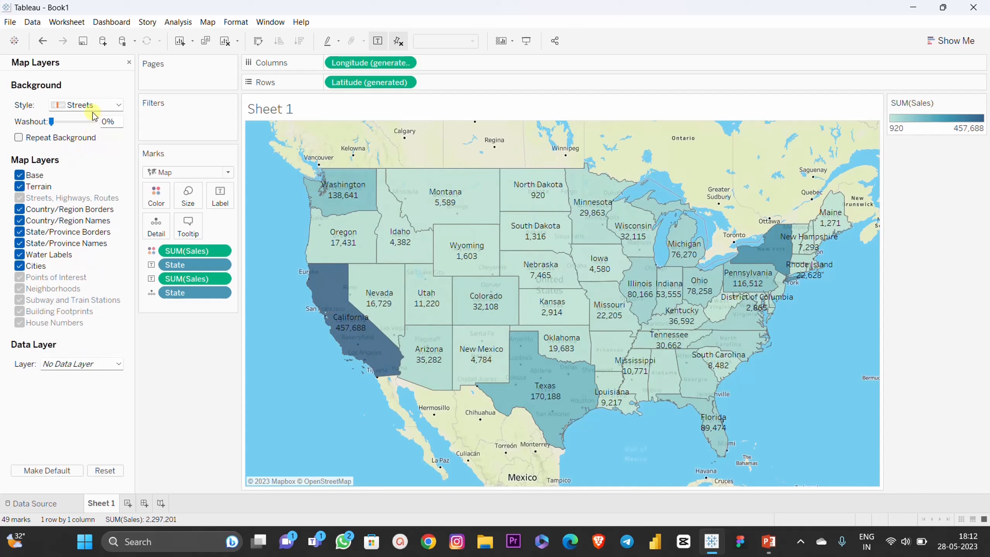
left_click(90, 105)
left_click(74, 159)
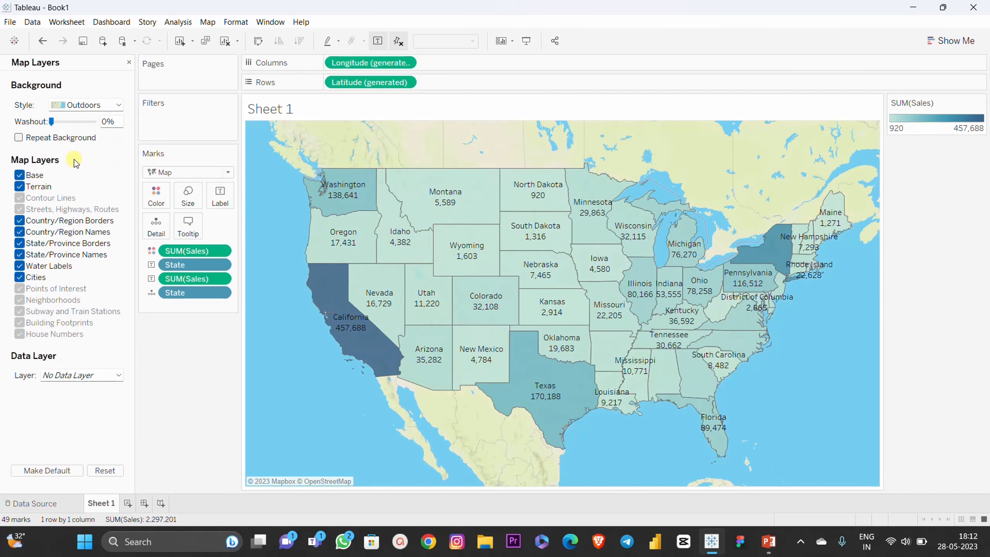
left_click(86, 106)
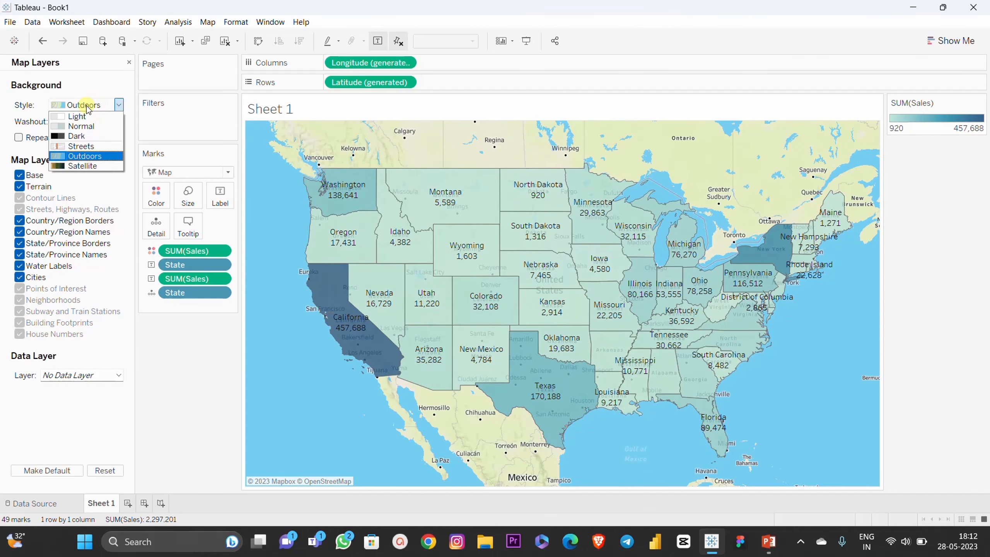
left_click(86, 166)
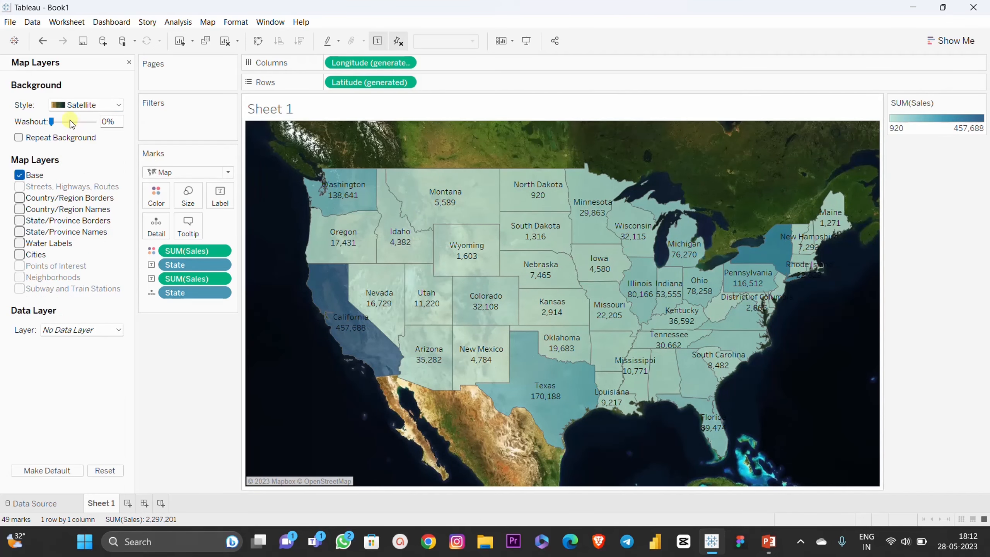
Return the background style to Light and set the washout to 100%
left_click(87, 104)
left_click(85, 111)
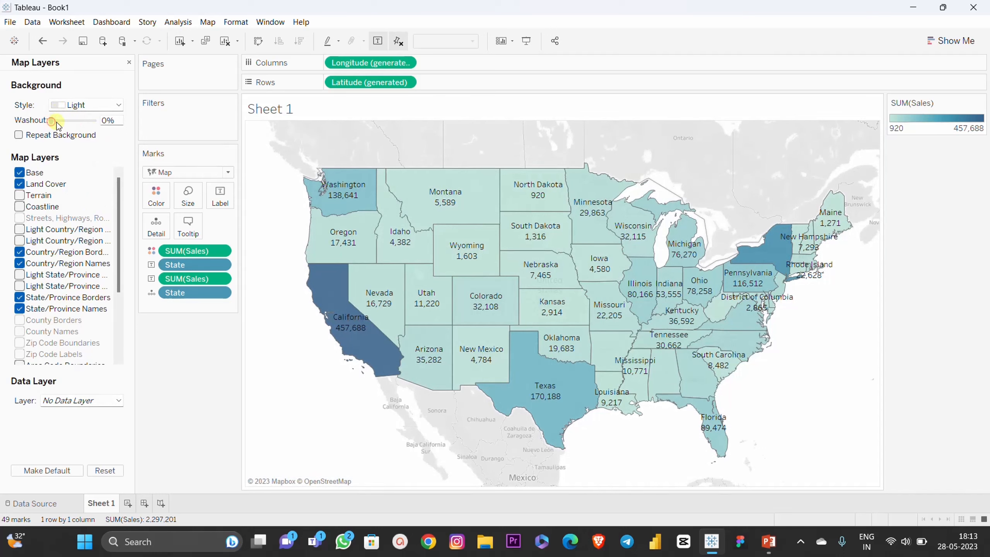
left_click_drag(52, 121, 103, 127)
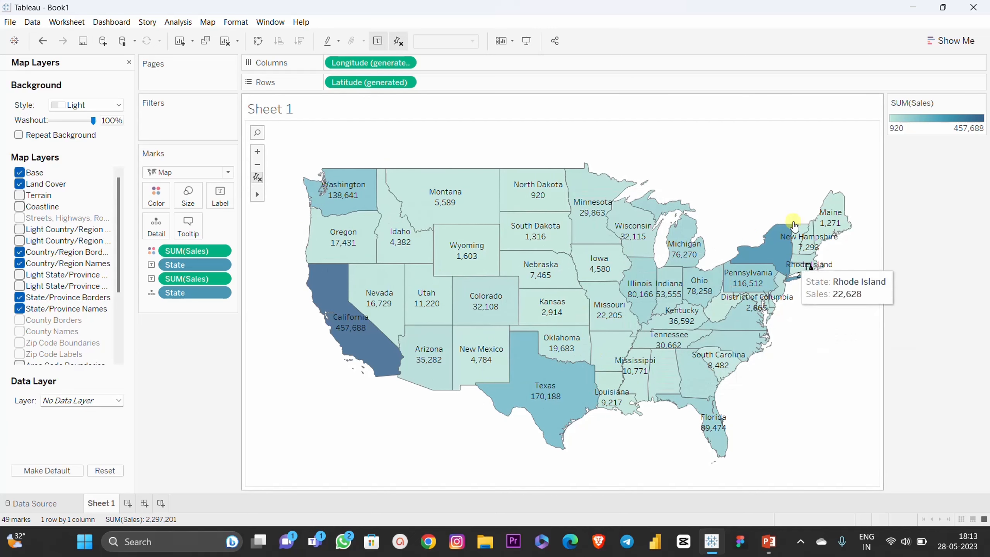
Apply the Orange-Blue Diverging palette to the Sales colors of the filled map
left_click(981, 103)
left_click(966, 112)
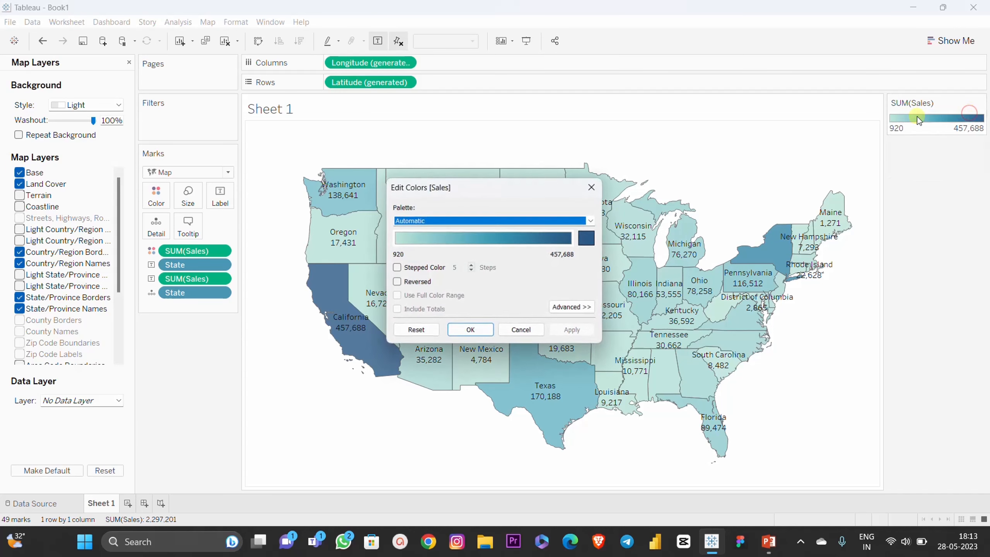
left_click(592, 220)
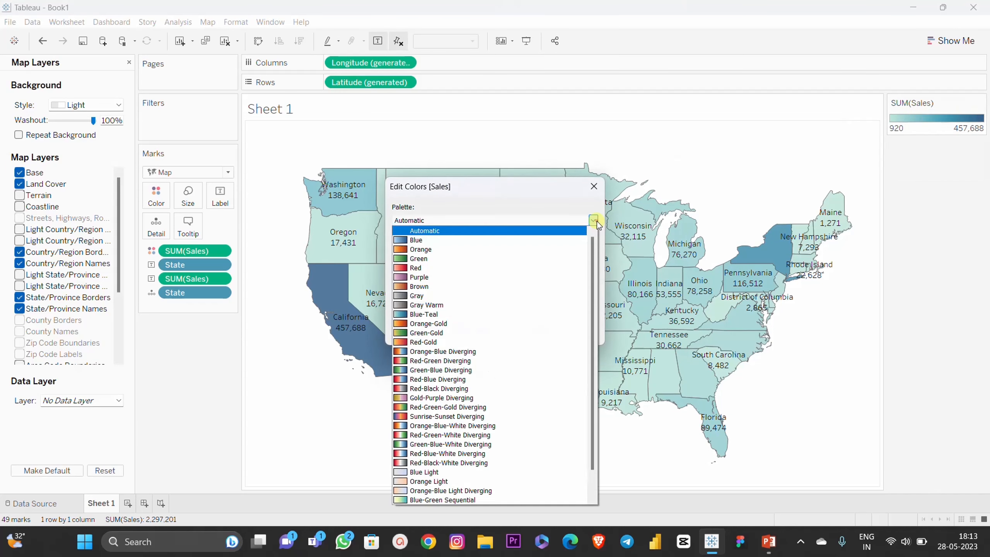
left_click(450, 351)
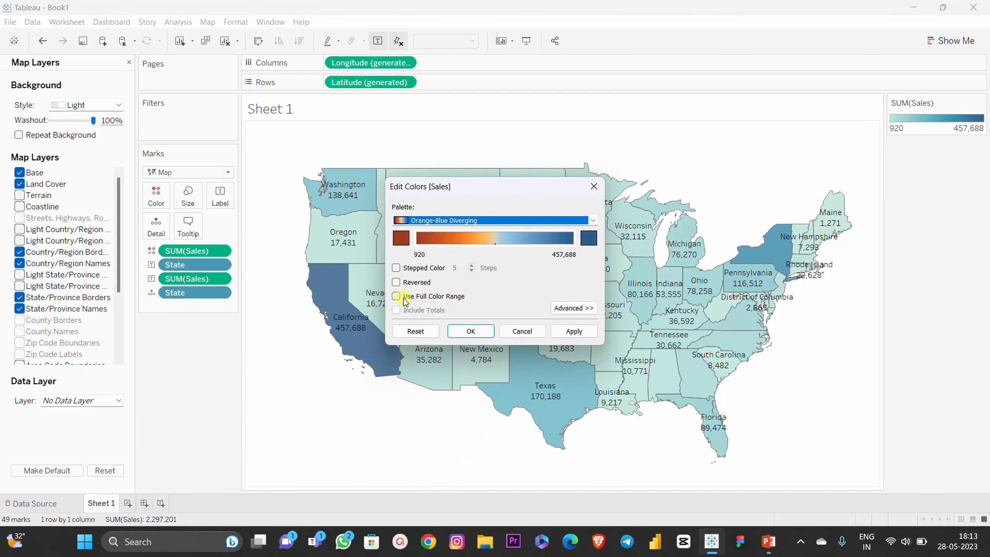
left_click(571, 331)
left_click_drag(512, 195, 757, 101)
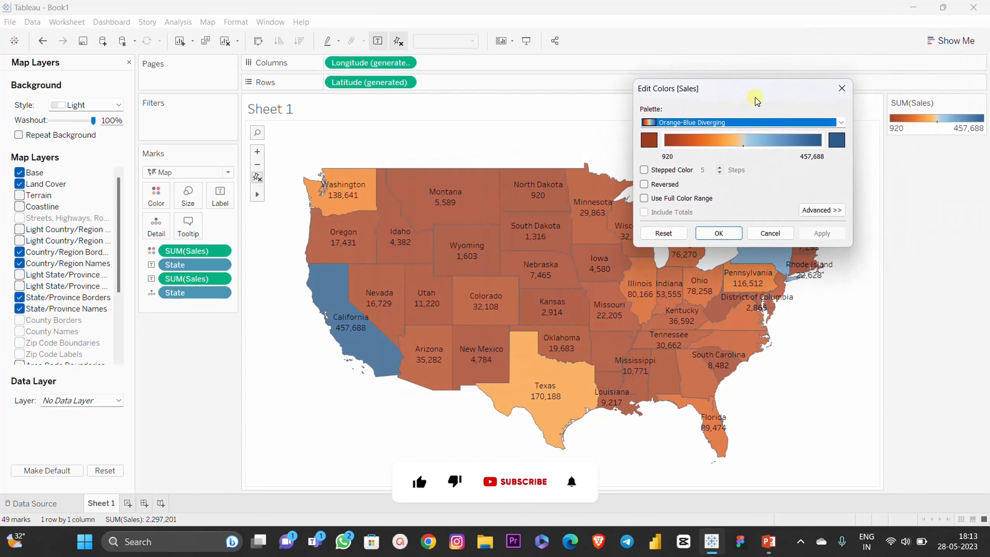
left_click(840, 89)
Change the font color of the State and Sales label text to white
left_click(227, 199)
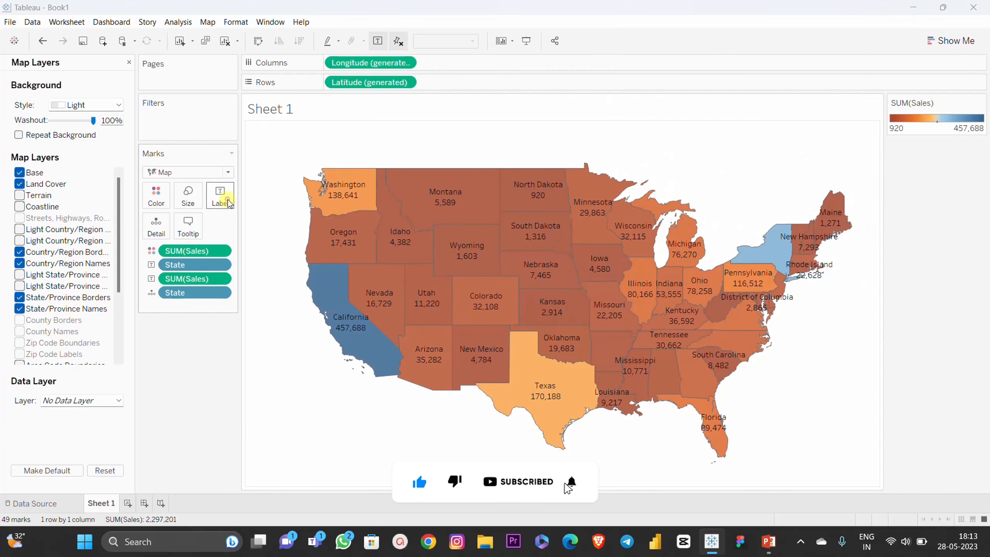
left_click(324, 254)
left_click_drag(522, 238, 440, 230)
left_click(534, 203)
left_click(534, 215)
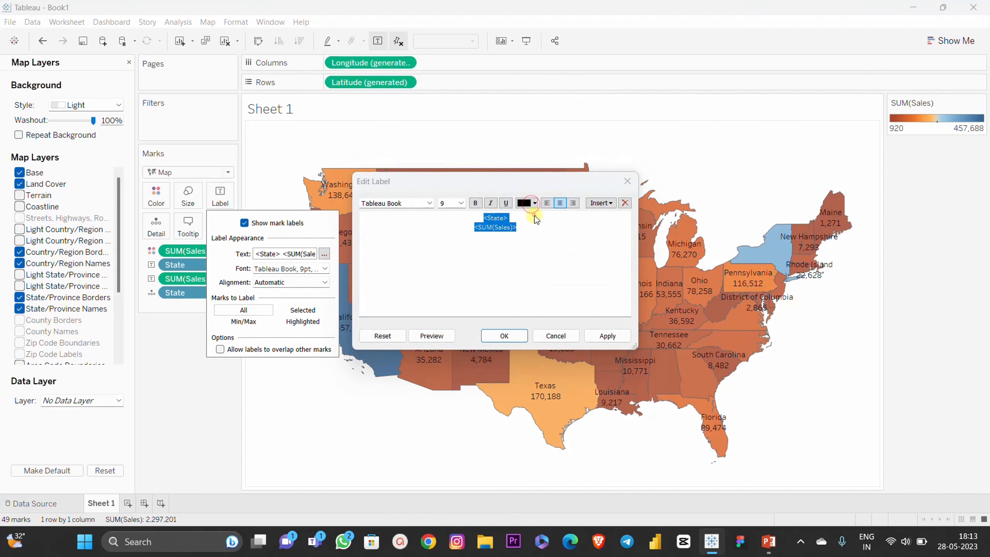
left_click(606, 335)
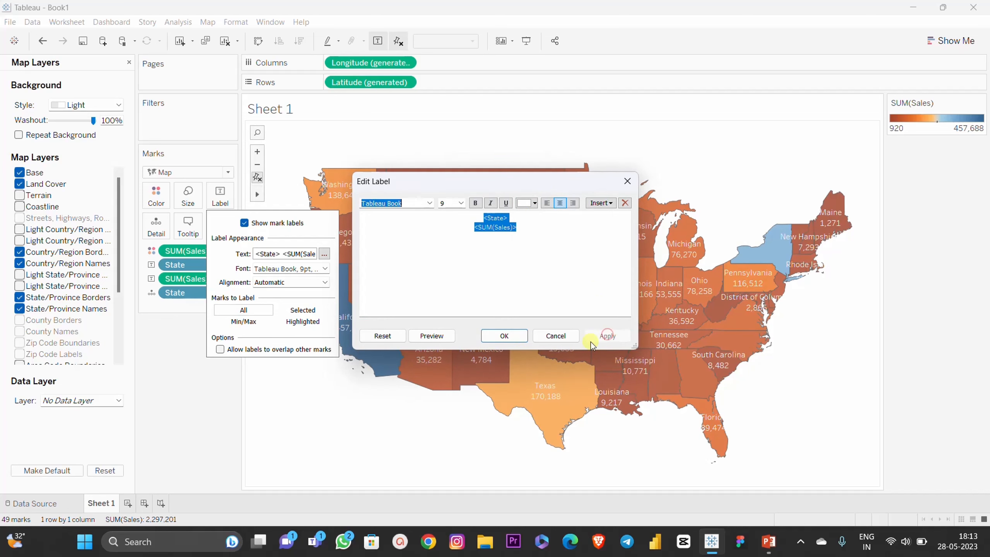
left_click(504, 336)
left_click(883, 316)
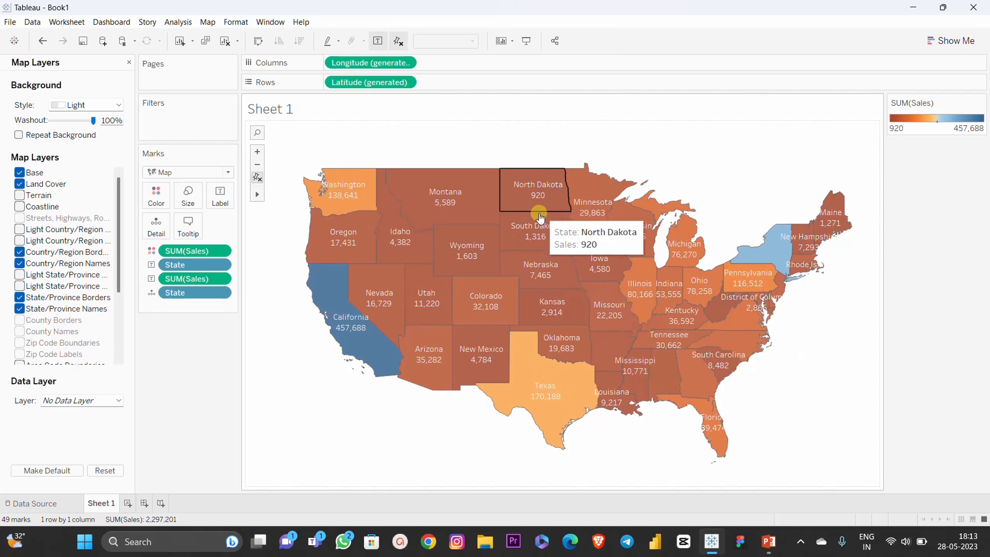
Set the border color of the filled states to white
left_click(166, 196)
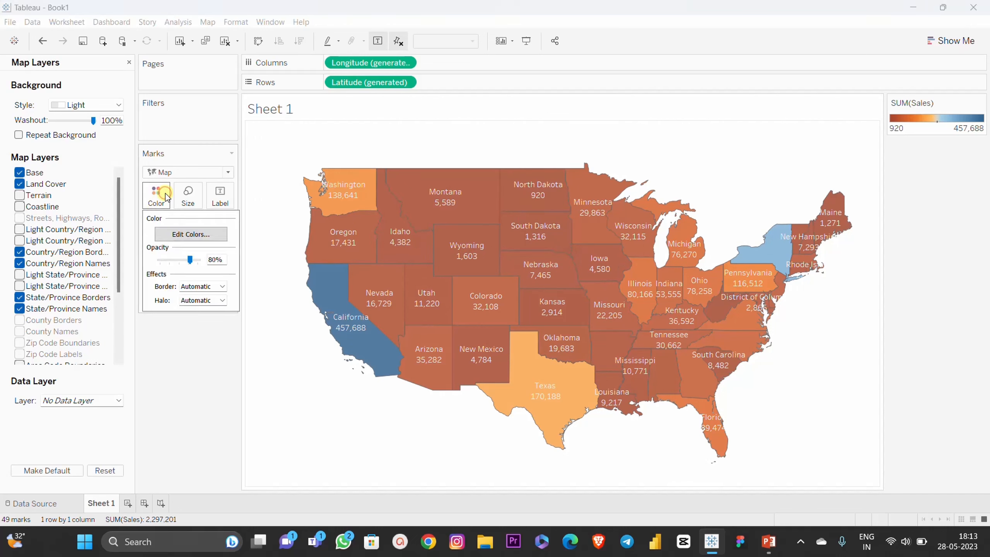
left_click(223, 286)
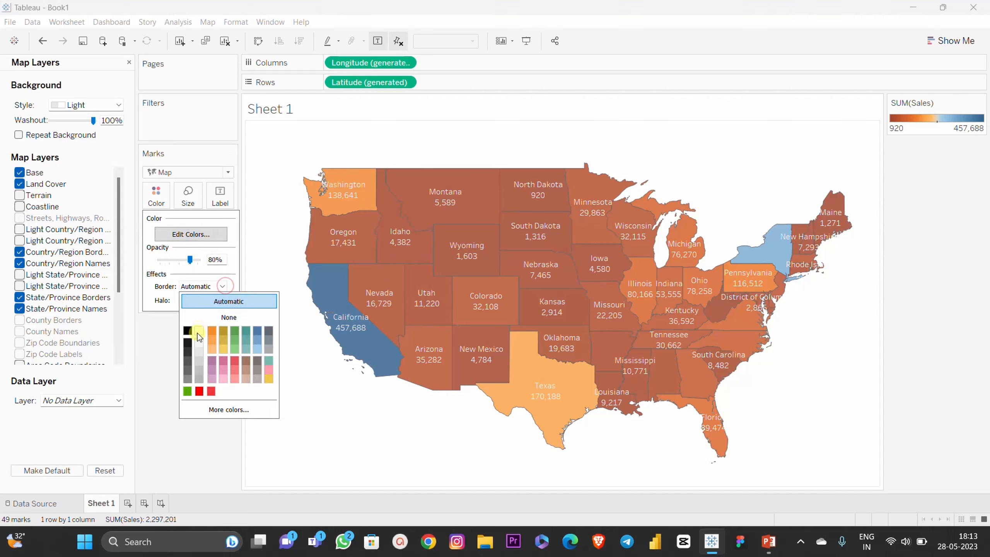
left_click(198, 330)
left_click(163, 352)
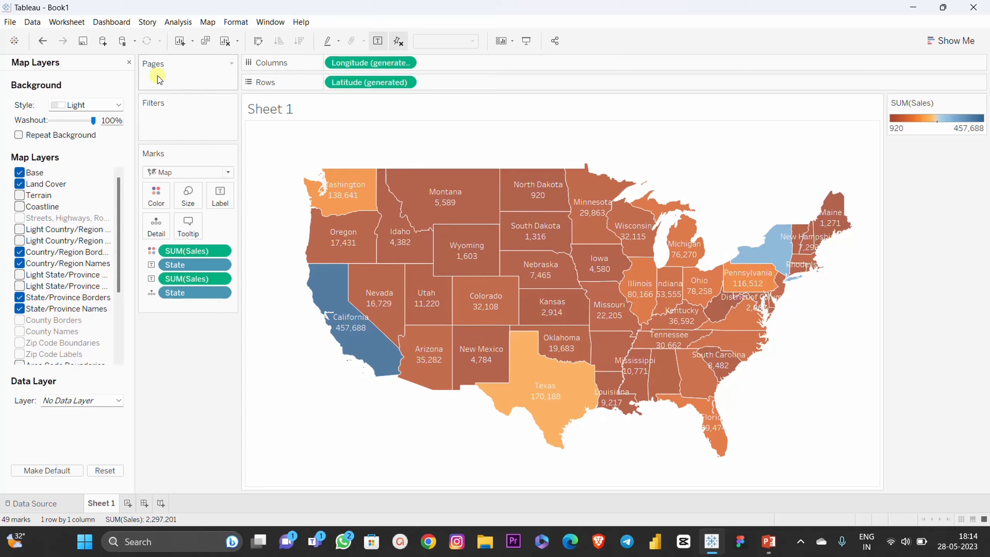
Close the map layer settings, clear the sheet and build a new filled map from the State field
left_click(128, 62)
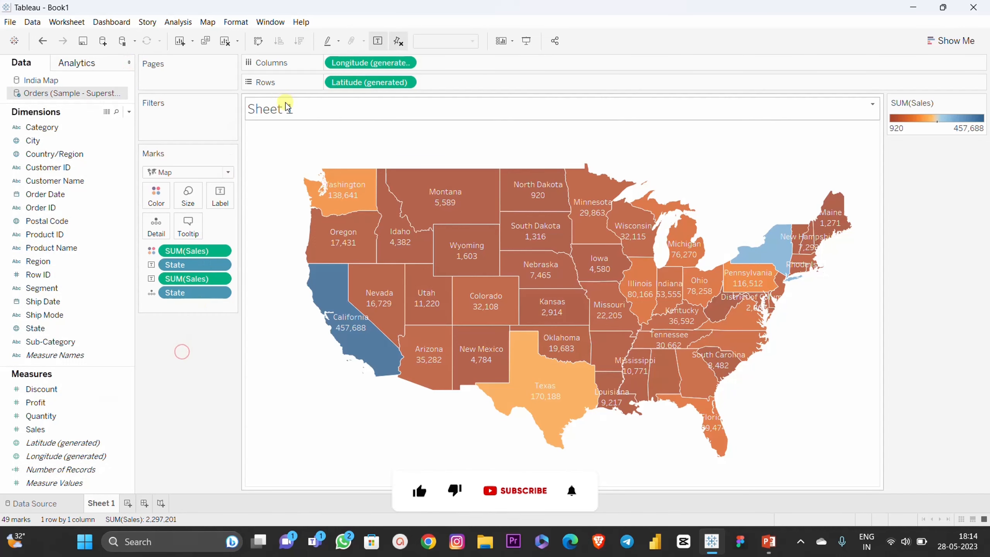
key("alt+shift+BackSpace")
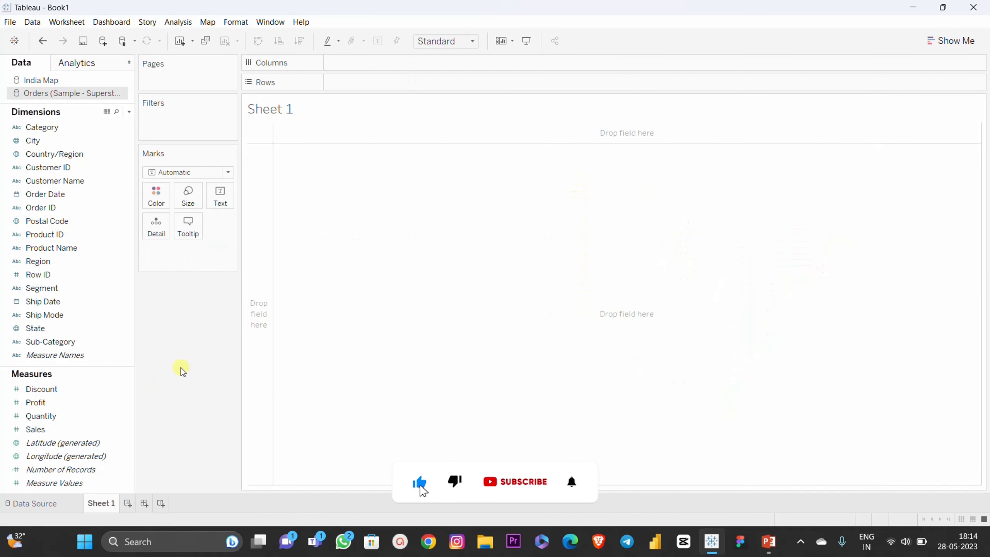
double_click(36, 328)
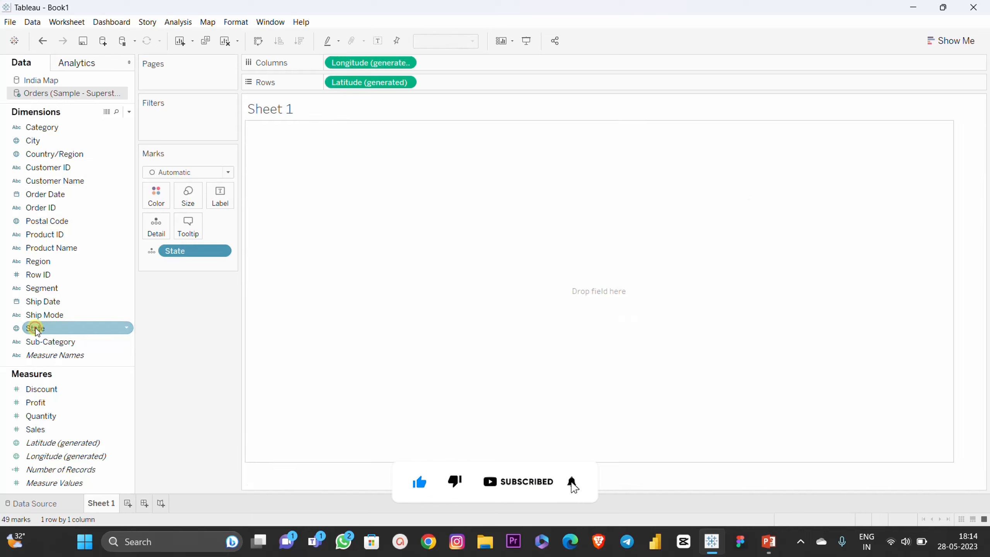
left_click(971, 41)
left_click(928, 103)
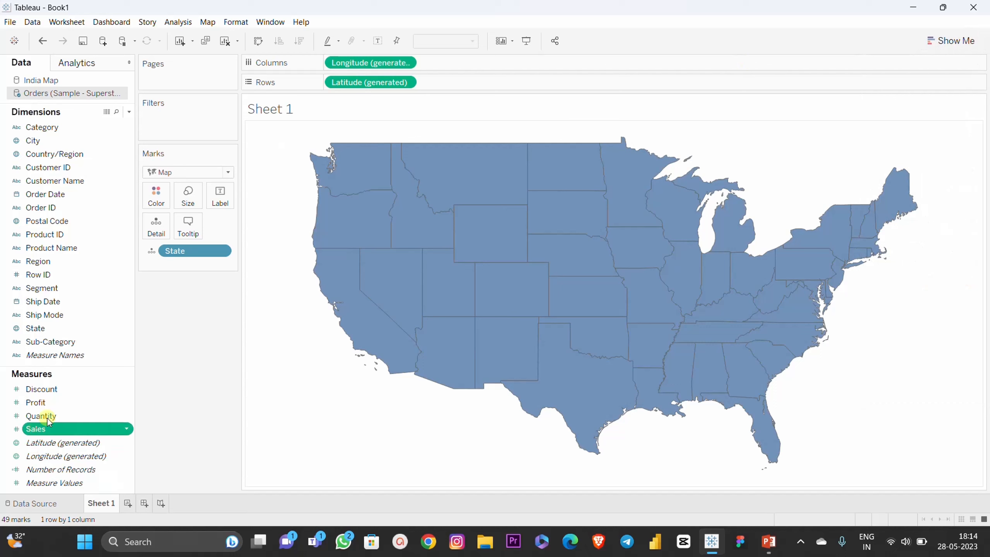
Label each state with its Sales and color the states by Sales as well
left_click_drag(37, 428, 223, 203)
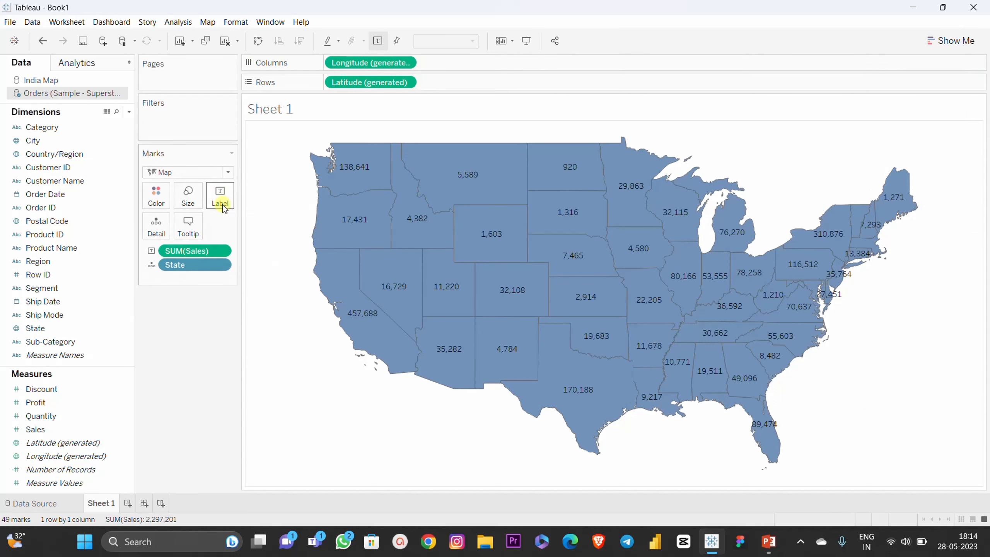
left_click_drag(174, 250, 168, 199)
left_click(160, 368)
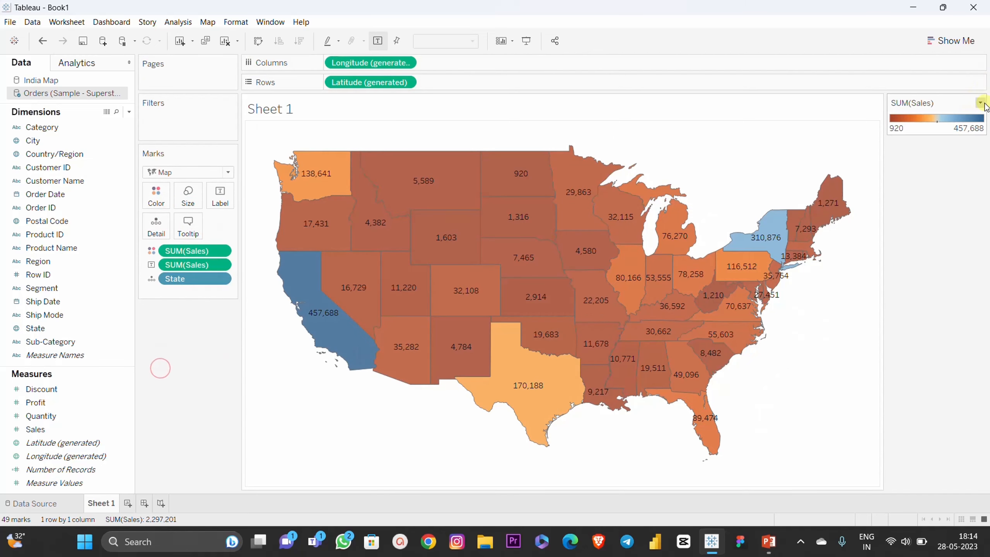
Change the Sales color palette of the new map to Red-Blue Diverging
left_click(980, 102)
left_click(961, 116)
left_click(566, 217)
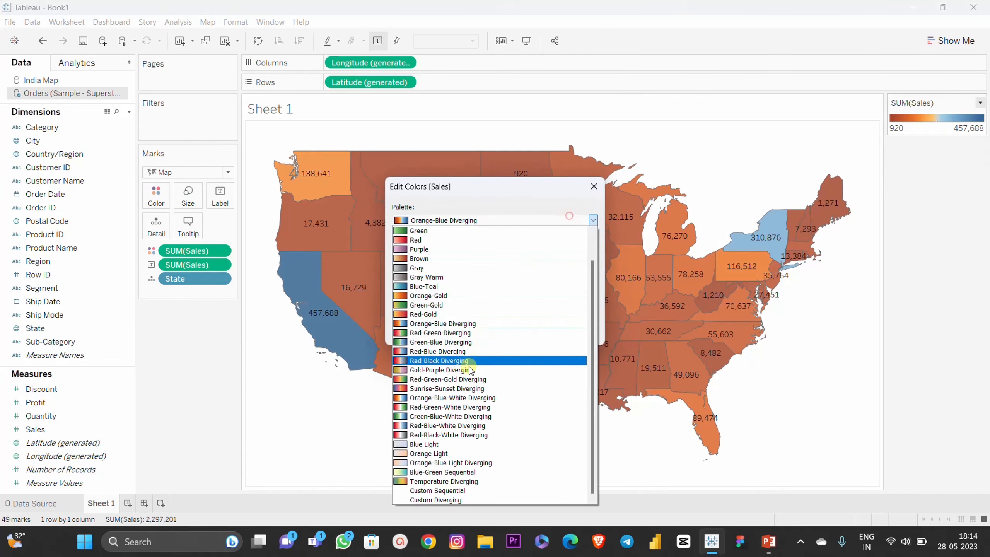
left_click(481, 351)
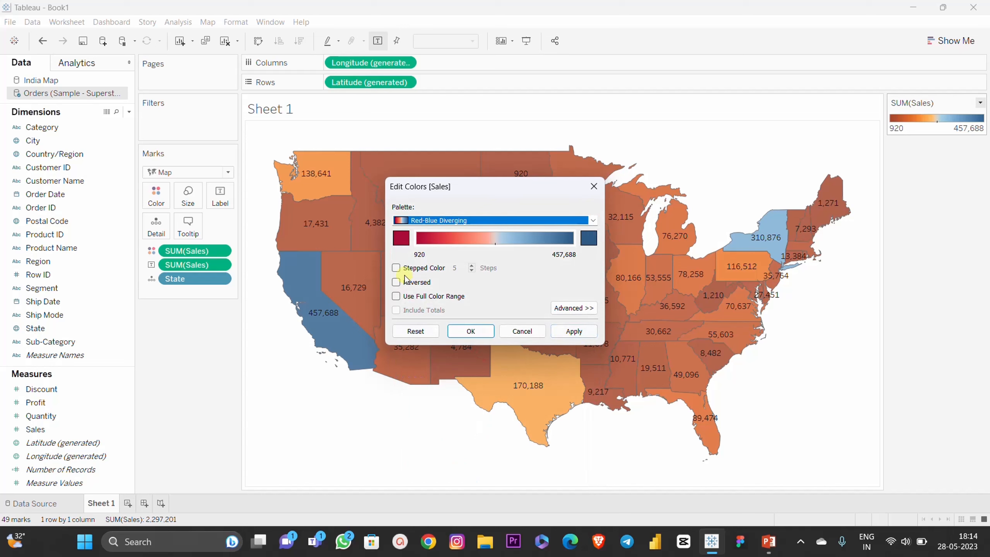
left_click(573, 331)
left_click(470, 331)
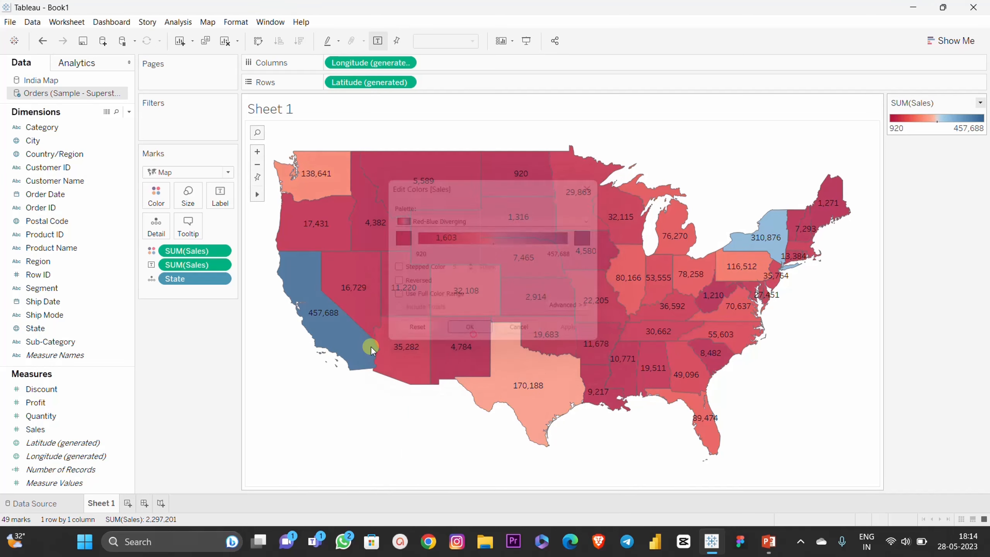
Give the states on the rebuilt map a white border
left_click(171, 199)
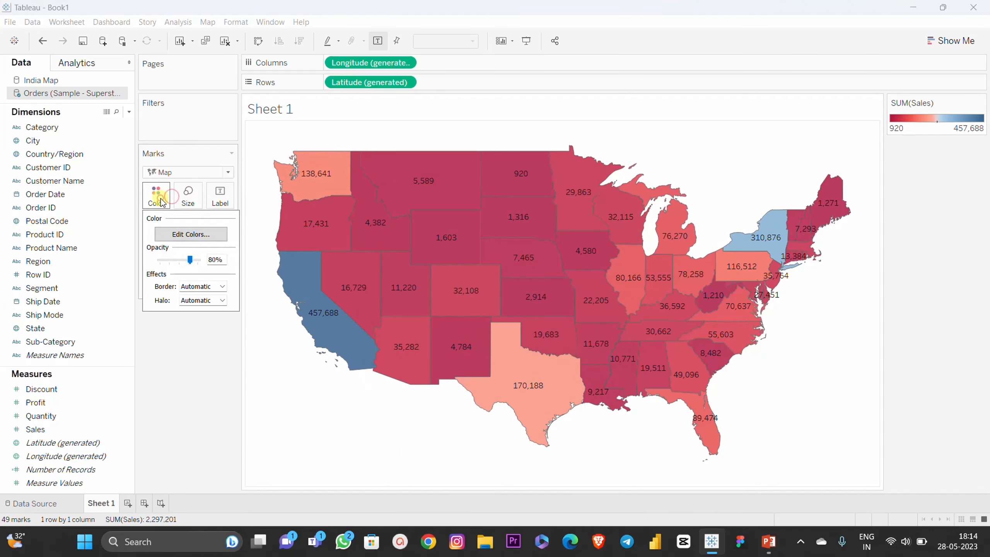
left_click(196, 285)
left_click(199, 331)
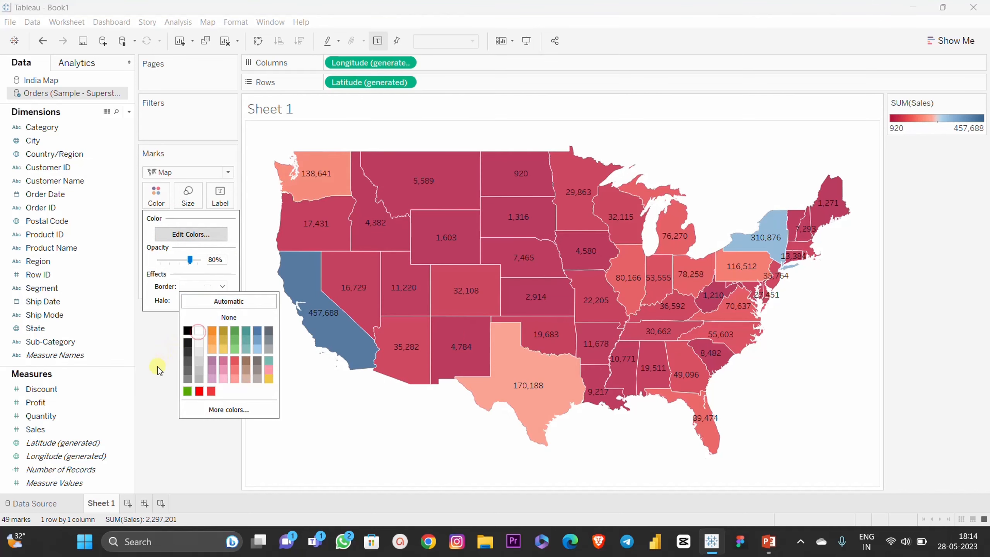
Add the State name below Sales in the map labels and make all of the label text white
left_click(156, 369)
left_click_drag(178, 287, 224, 200)
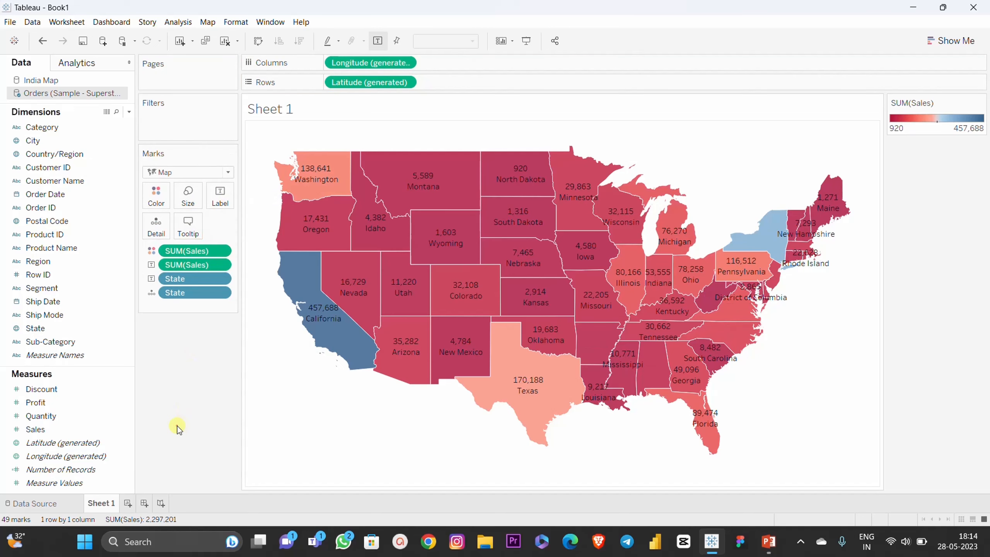
left_click(220, 195)
left_click(324, 253)
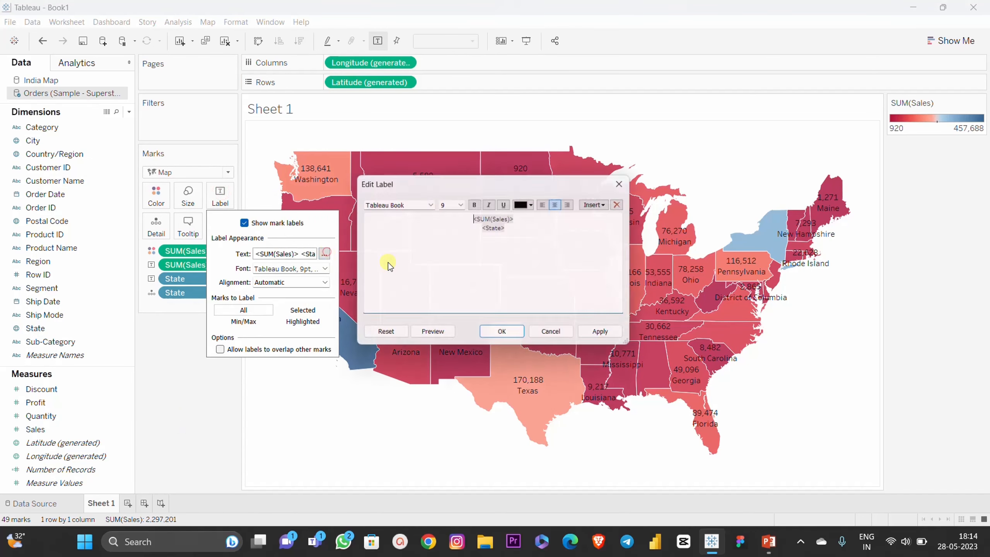
left_click_drag(491, 249, 524, 215)
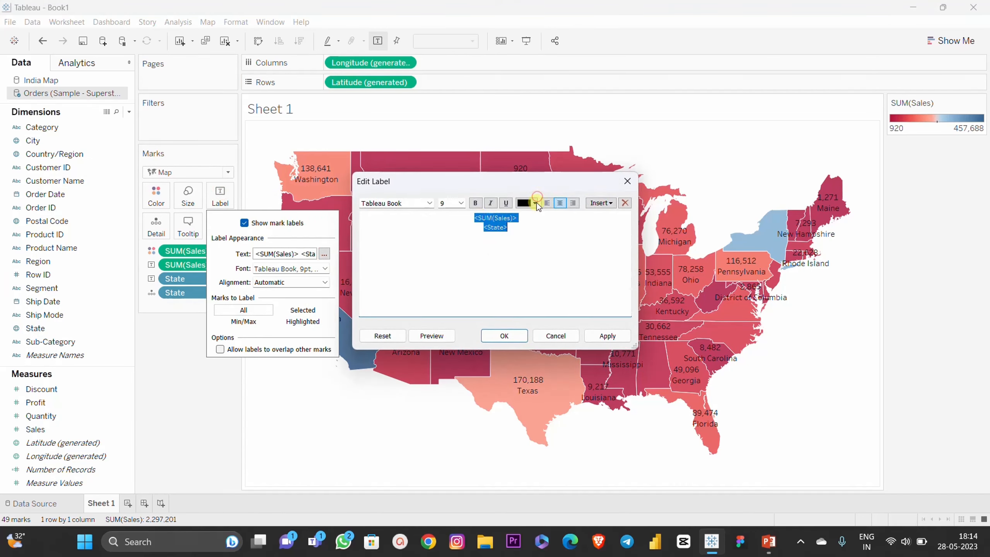
left_click(536, 204)
left_click(537, 217)
left_click(619, 337)
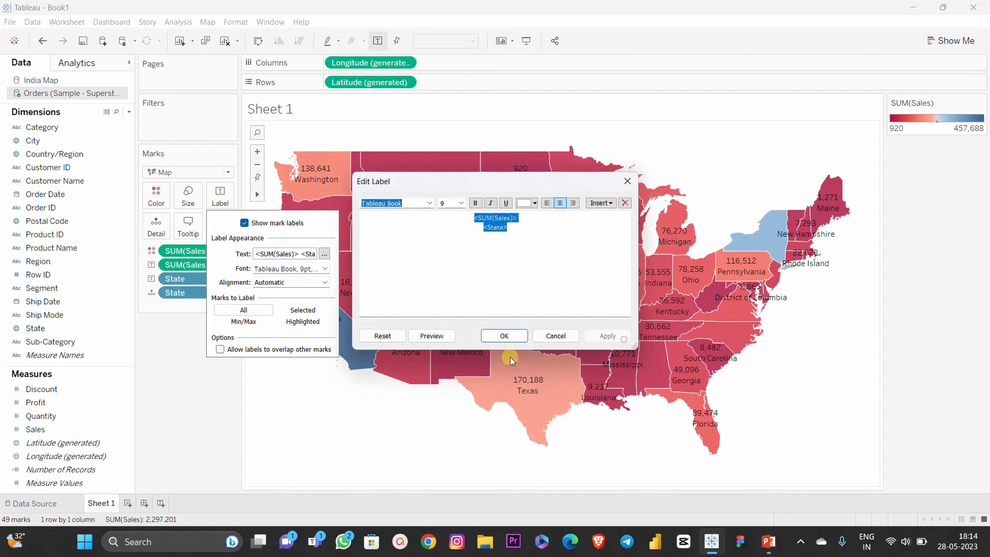
left_click(503, 336)
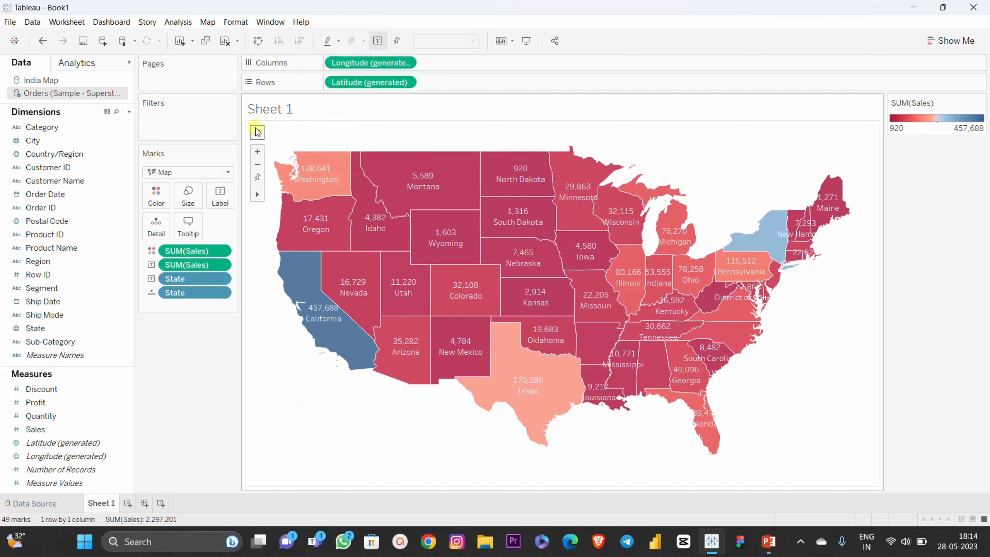
Zoom the map in and out with the map zoom controls and reset it to its default extent
left_click(257, 152)
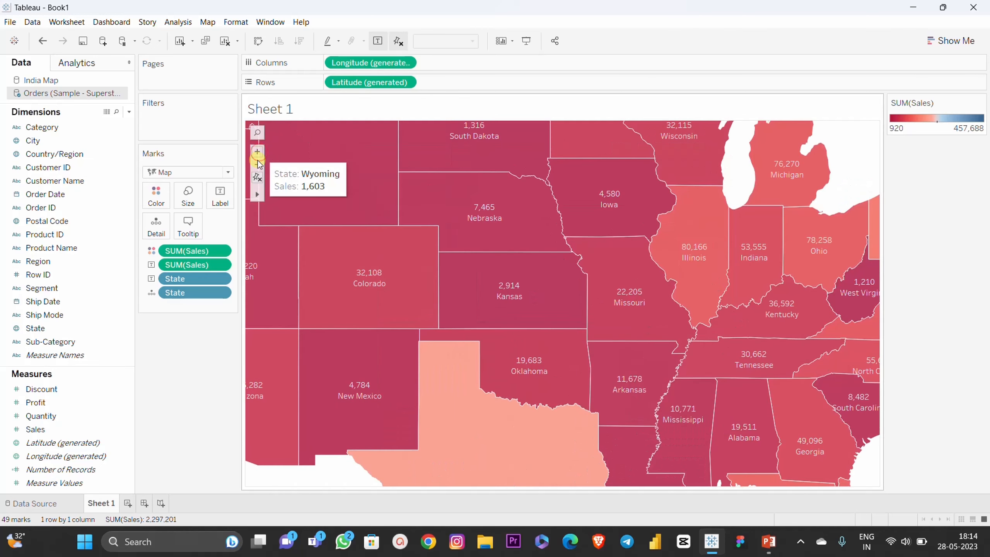
left_click(257, 164)
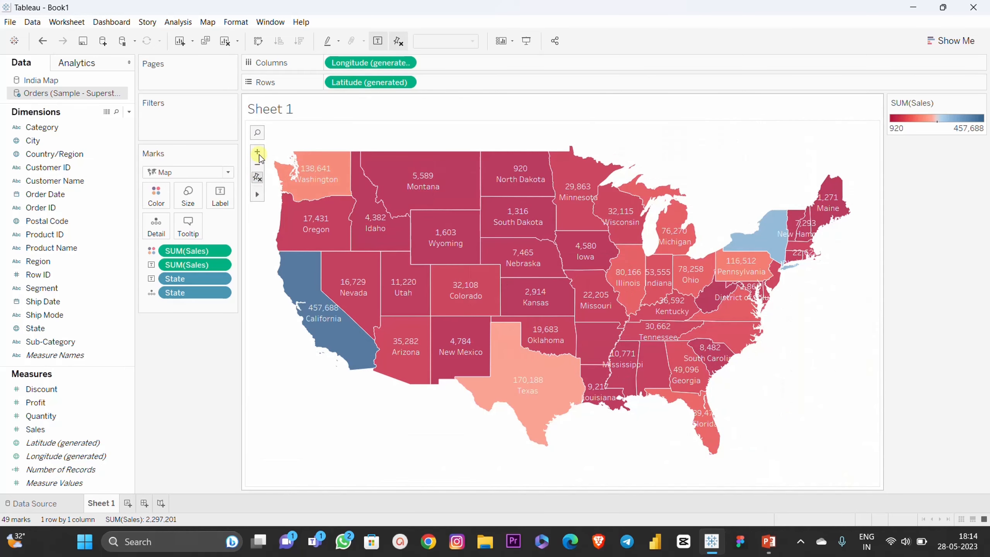
left_click(258, 178)
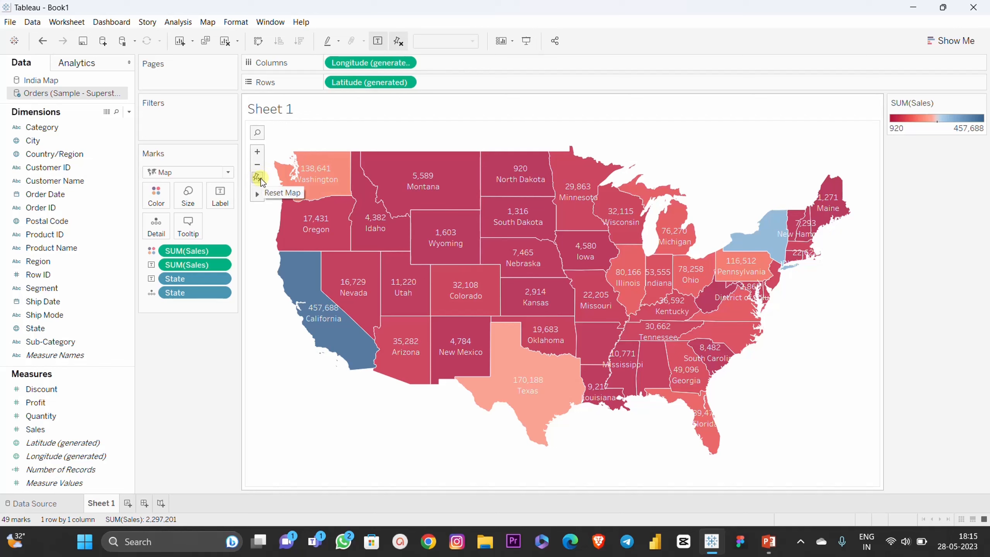
left_click(260, 178)
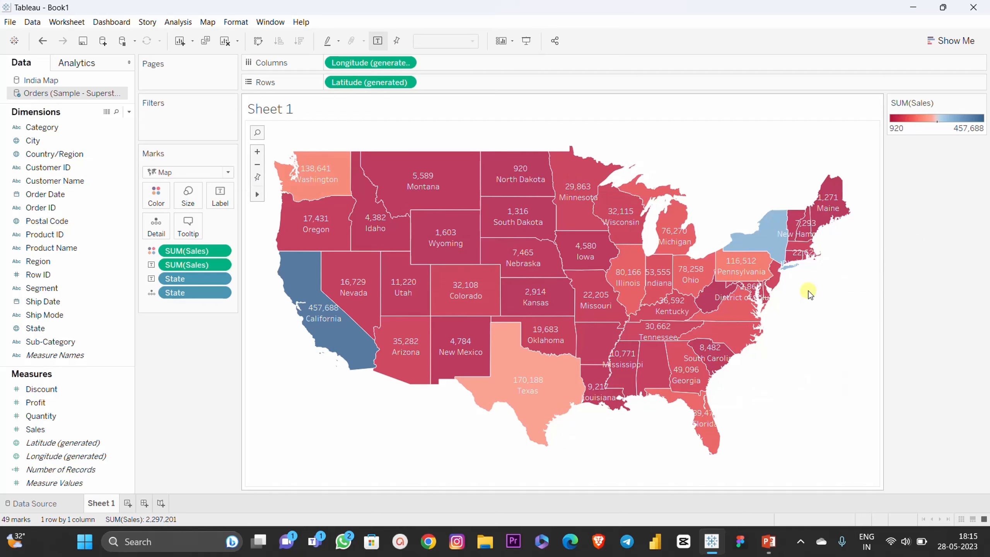
Zoom the map in and out around the northeastern states, resetting the map after each try
scroll(808, 290, "up", 1)
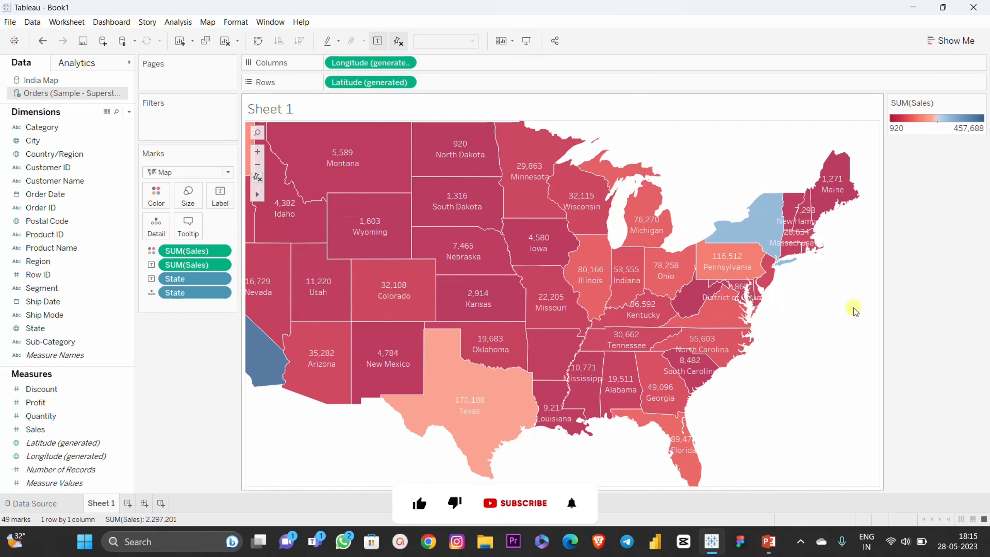
scroll(846, 321, "down", 1)
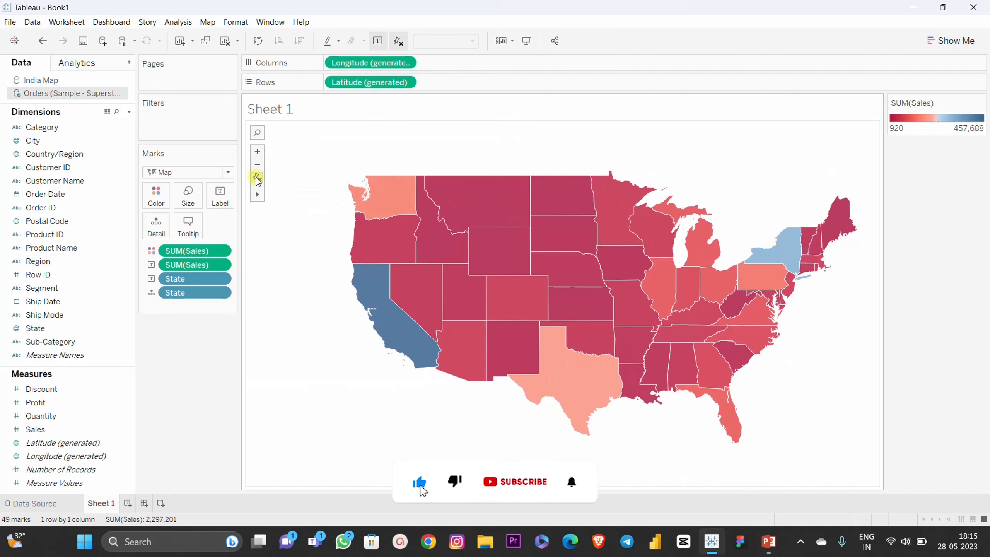
left_click(256, 178)
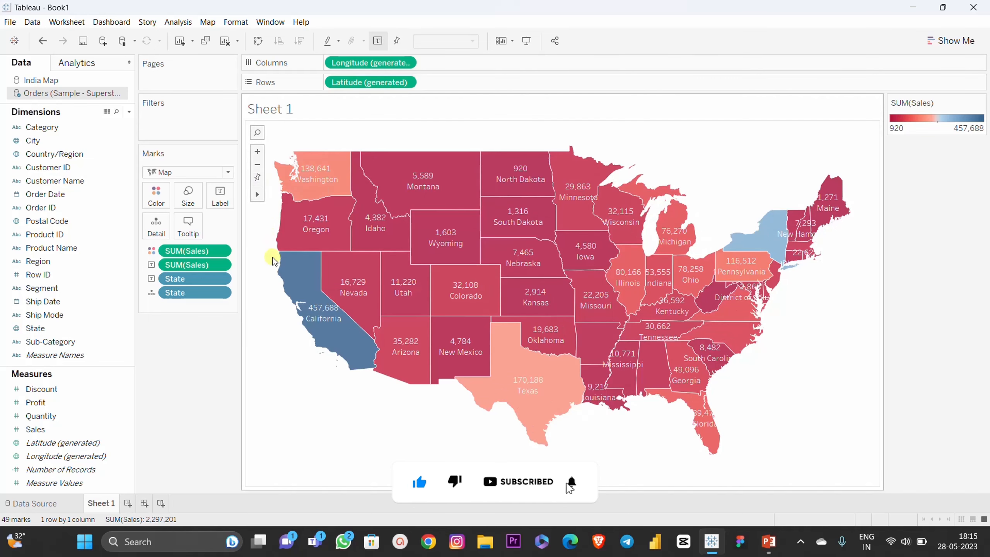
scroll(757, 180, "down", 1)
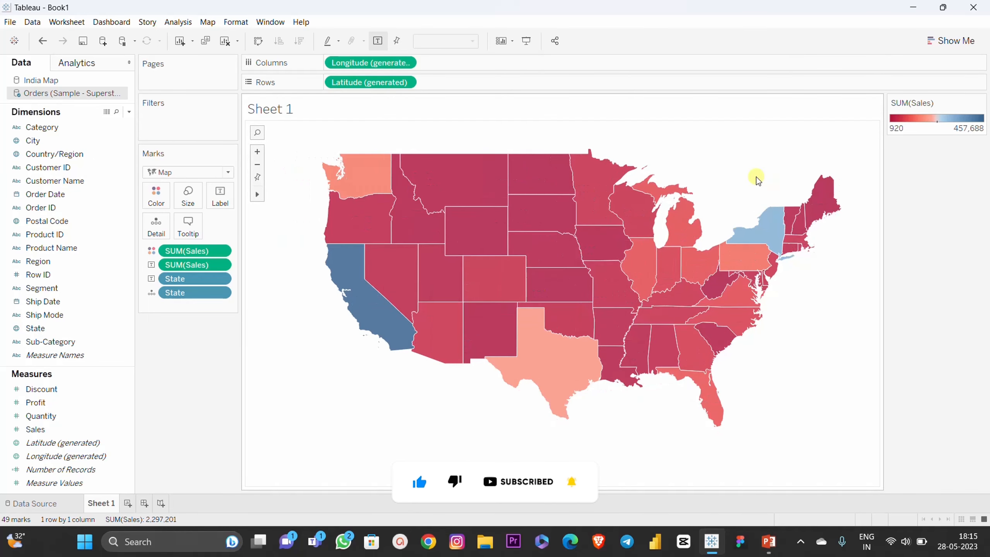
scroll(758, 180, "up", 1)
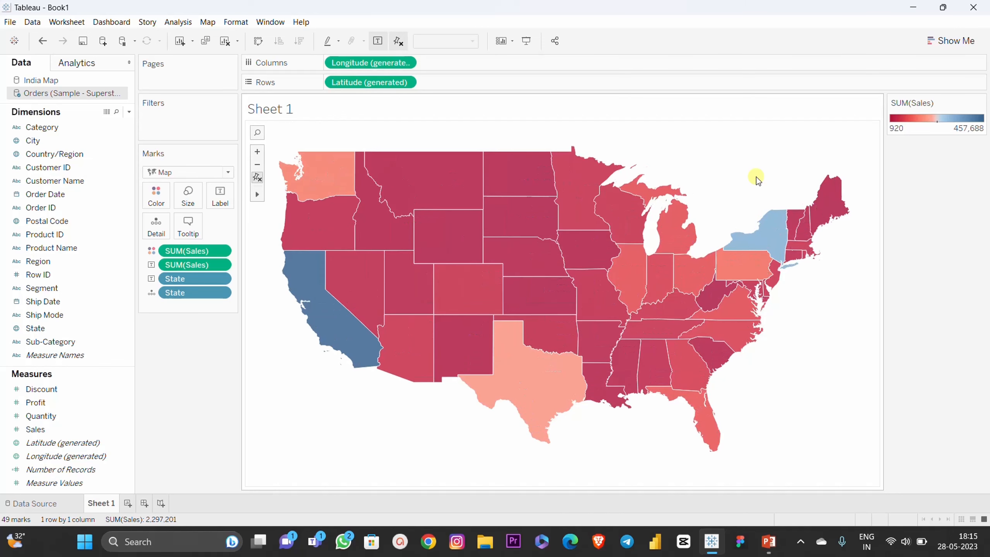
left_click(258, 178)
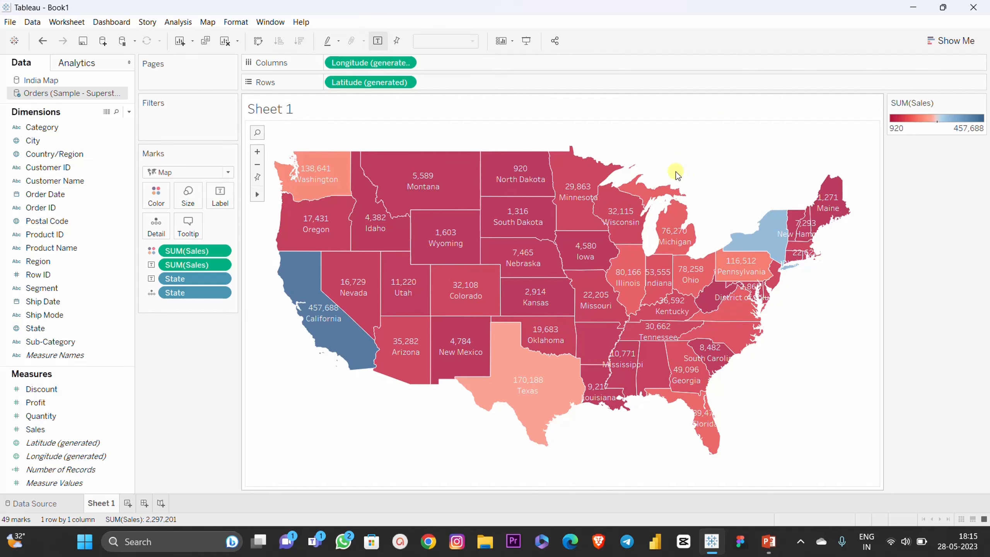
Select Michigan, clear the selection, and restore the default map extent after zooming out slightly
left_click(666, 181)
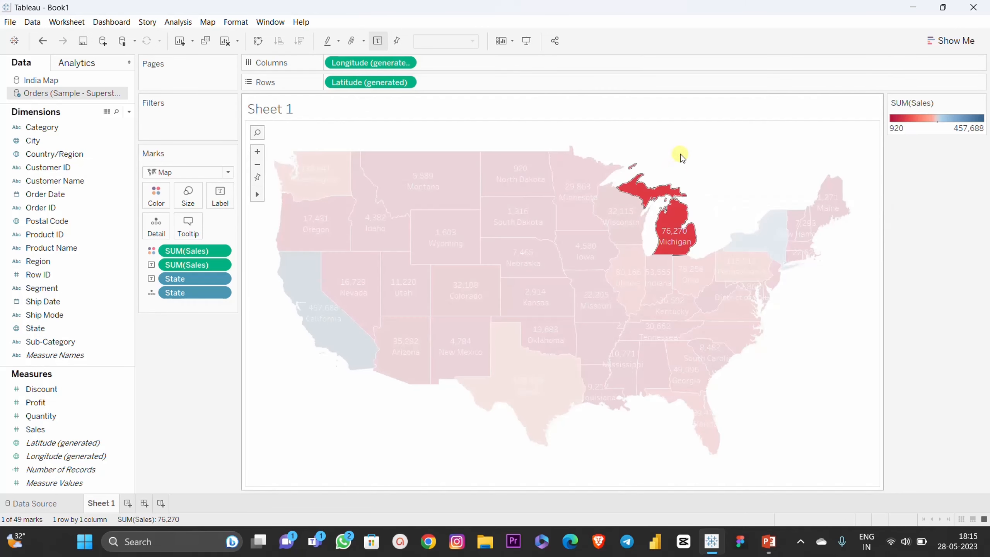
left_click(681, 155)
scroll(694, 172, "down", 1)
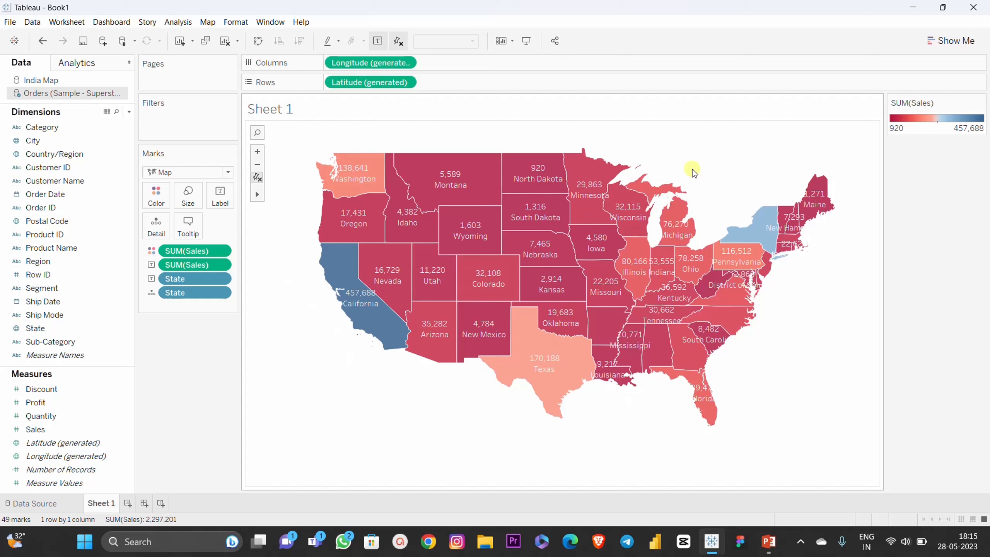
left_click(258, 178)
Zoom into the area around northern Utah with the Zoom Area tool
mouse_move(259, 196)
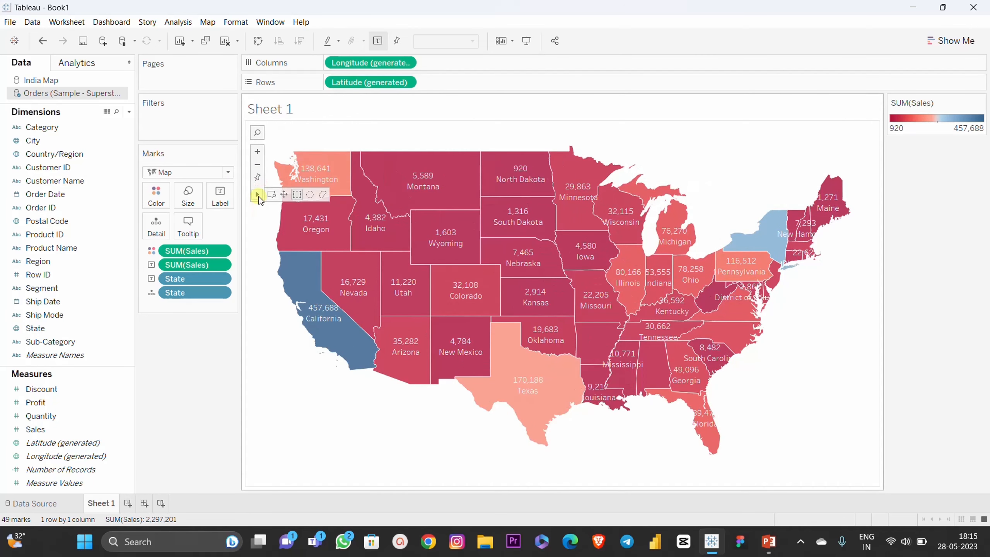
left_click(271, 195)
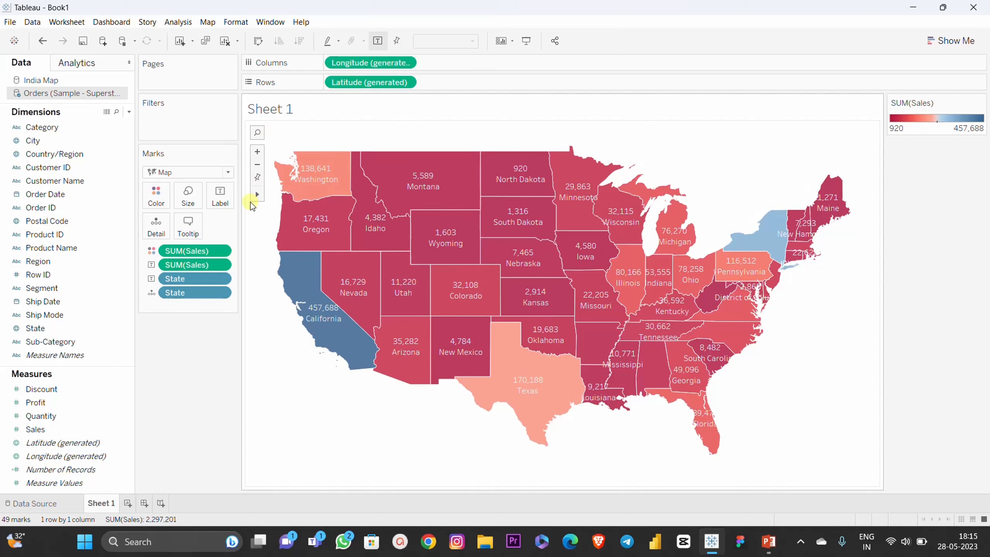
left_click(271, 195)
left_click_drag(383, 242, 425, 269)
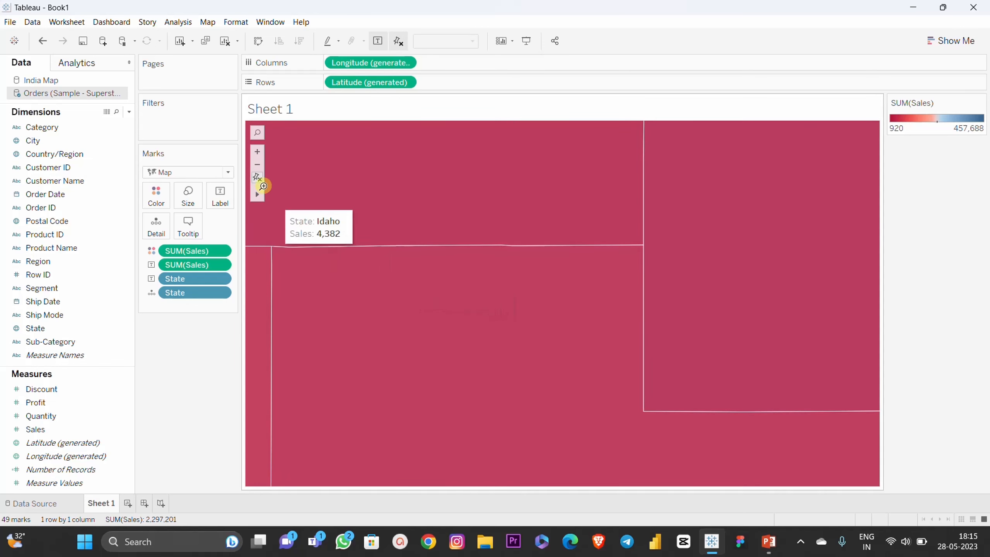
left_click(483, 295)
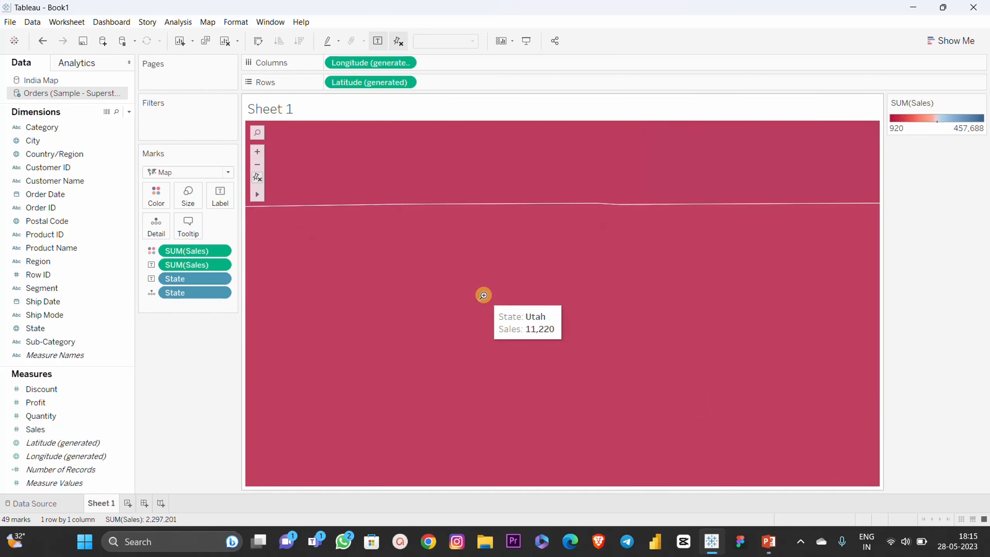
Zoom the map back out with the Zoom Area tool until the western and central states fit in view
key("alt")
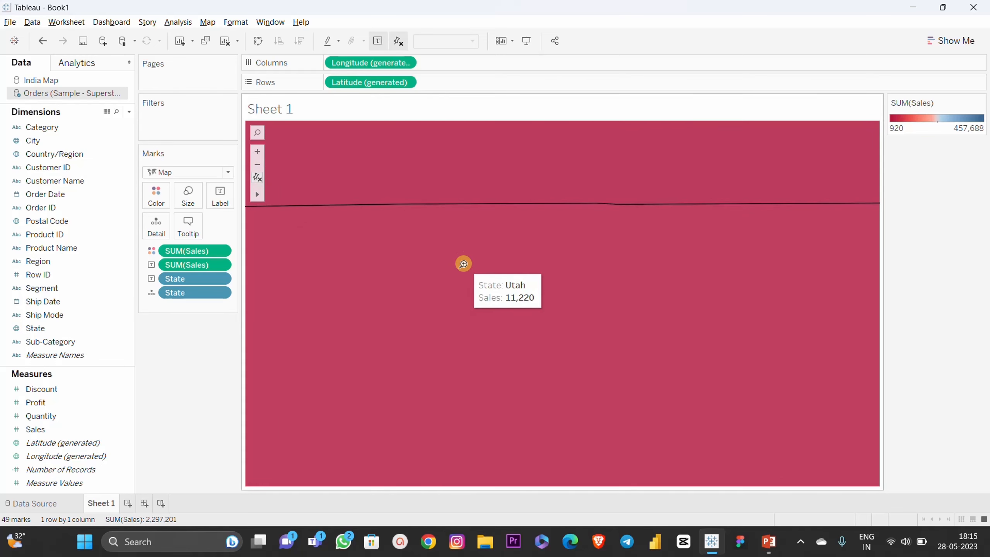
left_click(463, 264, "ctrl+alt+shift")
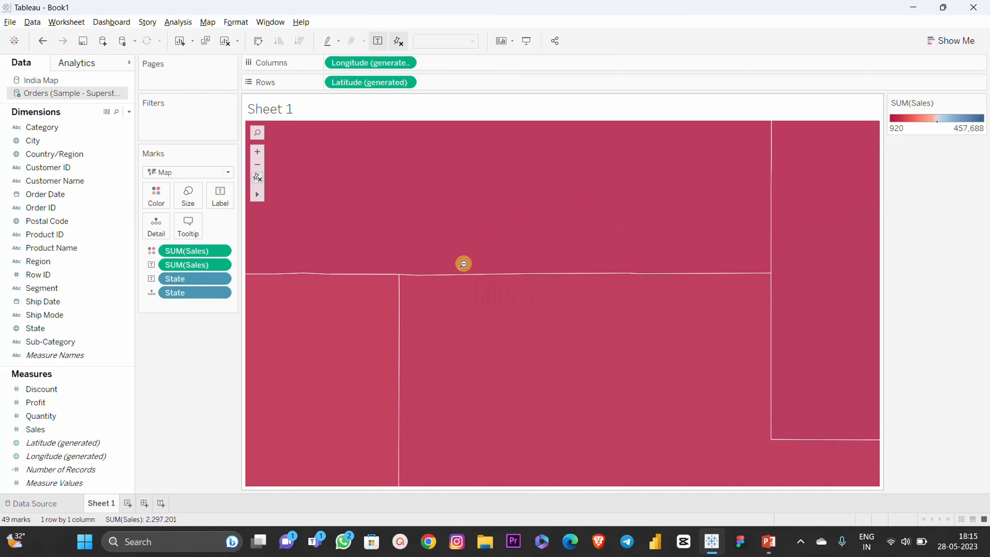
left_click(463, 264, "ctrl+alt+shift")
left_click(464, 264, "ctrl+alt+shift")
left_click(463, 264, "ctrl+alt+shift")
left_click(463, 264, "ctrl+alt+shift")
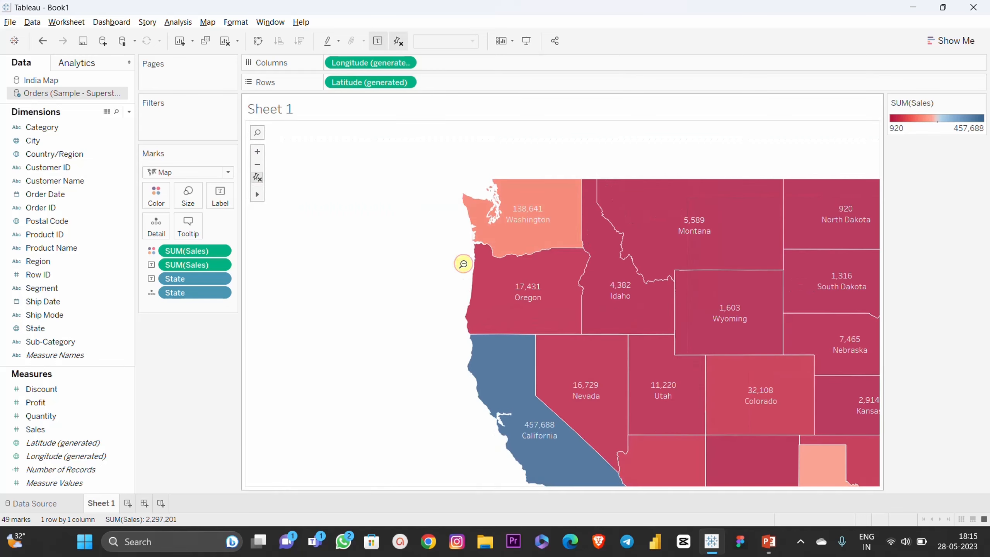
left_click(464, 264, "ctrl+alt+shift")
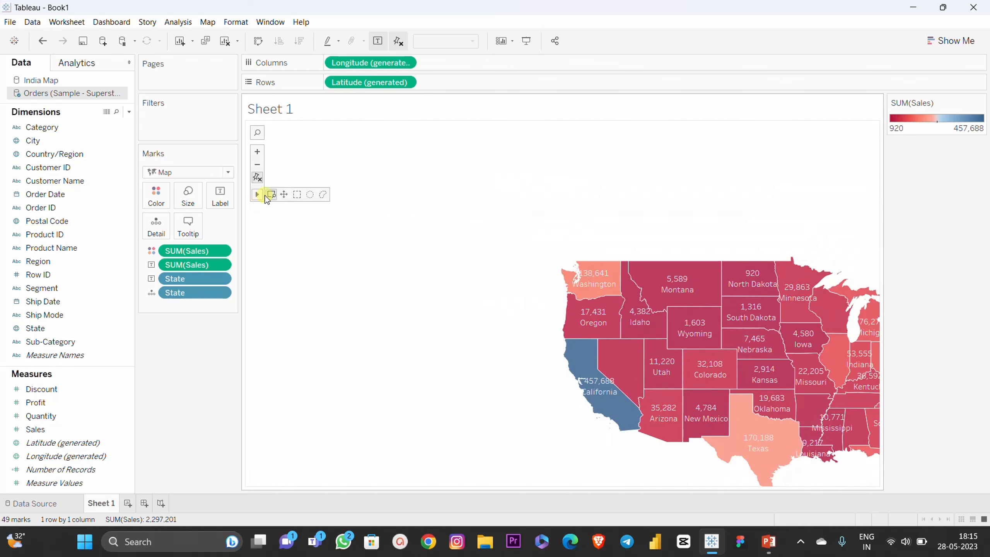
Pan the map with the Pan tool so the whole country sits near the middle of the view
left_click(271, 195)
left_click(284, 194)
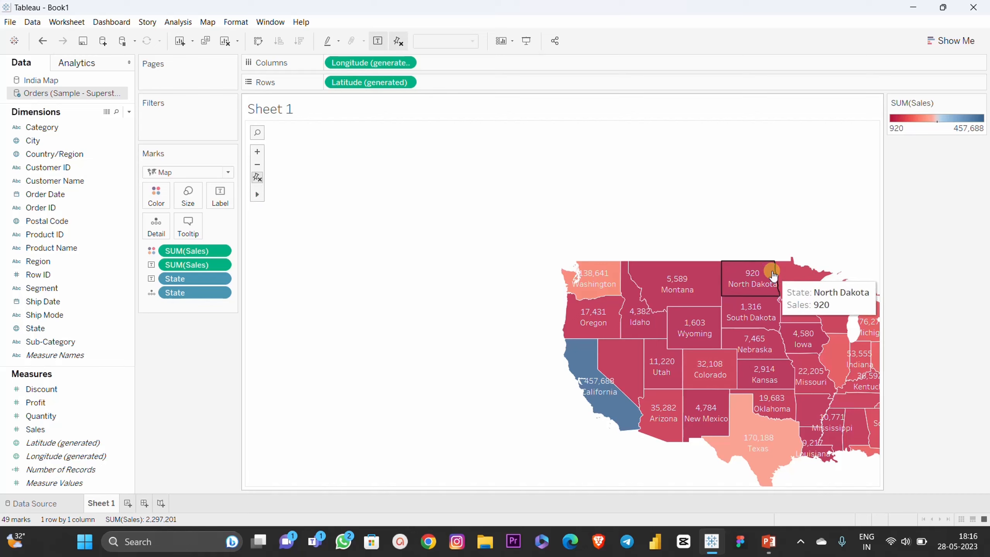
left_click_drag(765, 248, 583, 144)
left_click_drag(600, 133, 558, 171)
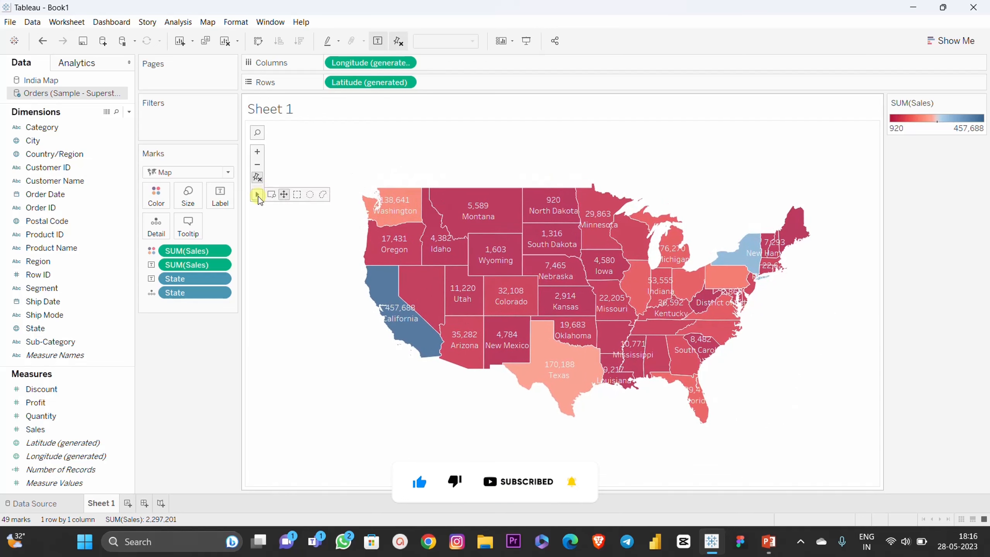
Select the western states, from Washington and California across to Texas, with the Rectangular Selection tool
mouse_move(261, 195)
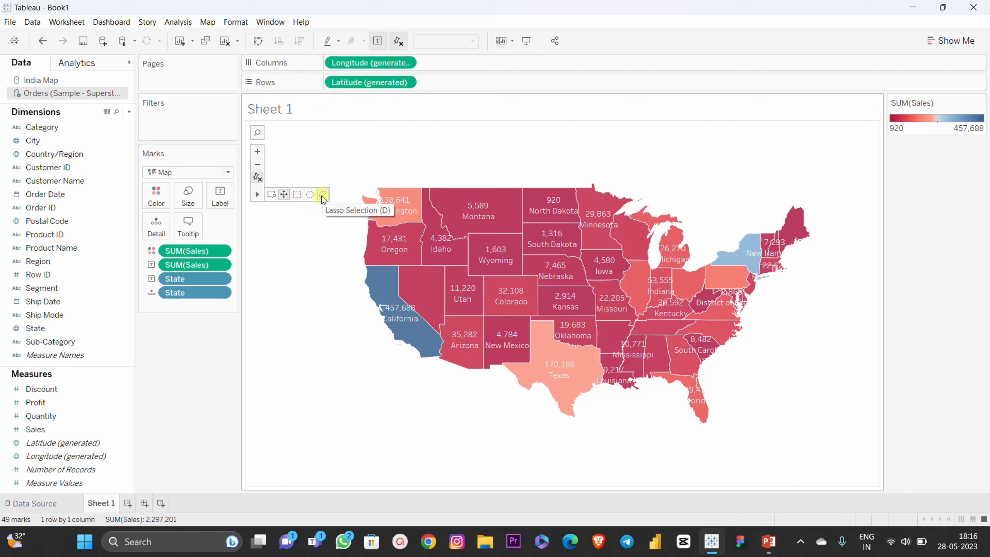
left_click(297, 194)
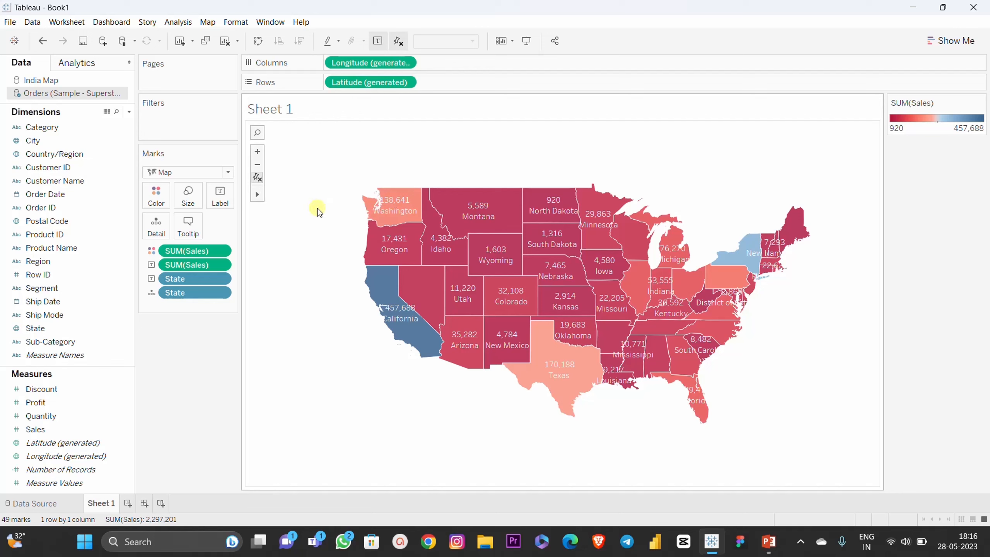
left_click_drag(318, 194, 512, 393)
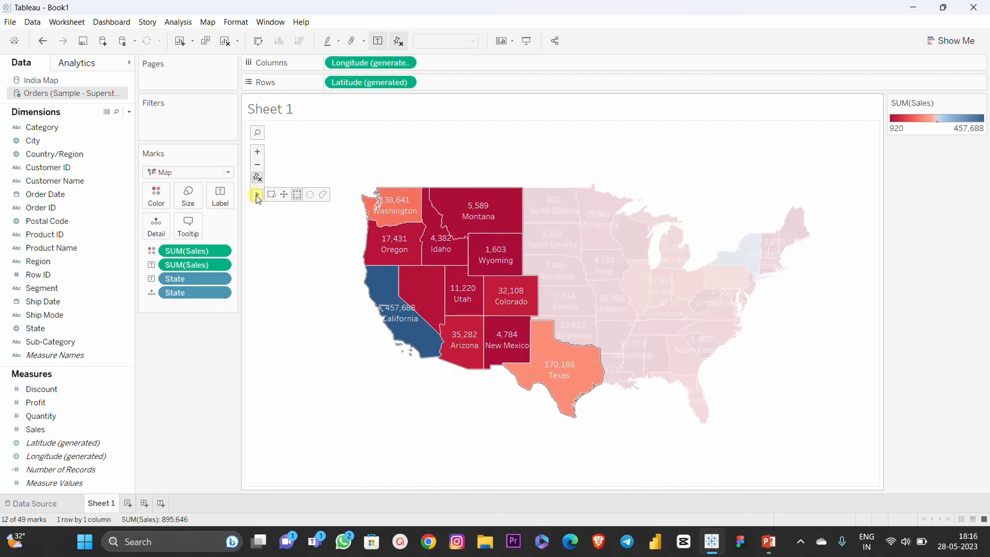
Replace the selection with a circular one over the western and central states using Radial Selection, and clear it
left_click(310, 194)
left_click(314, 212)
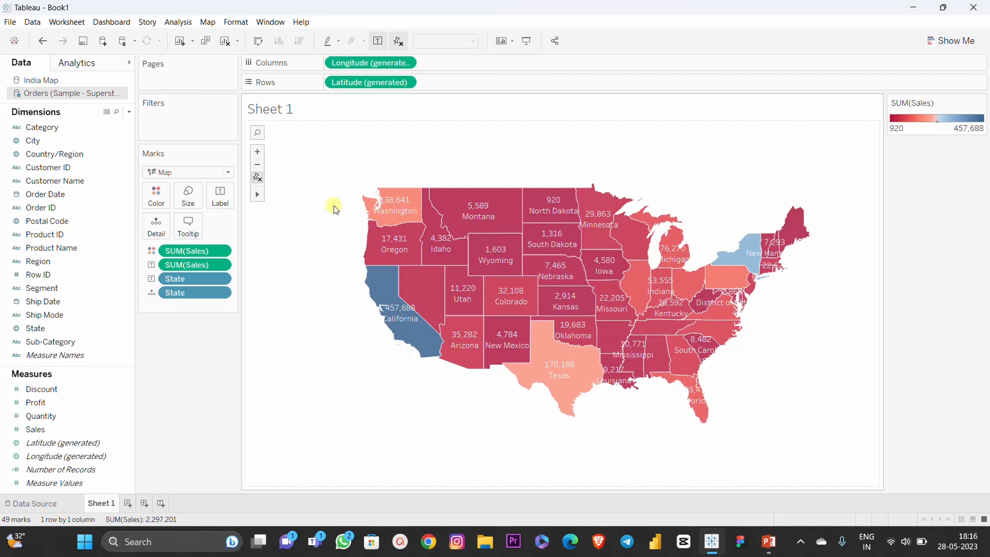
left_click_drag(461, 173, 571, 327)
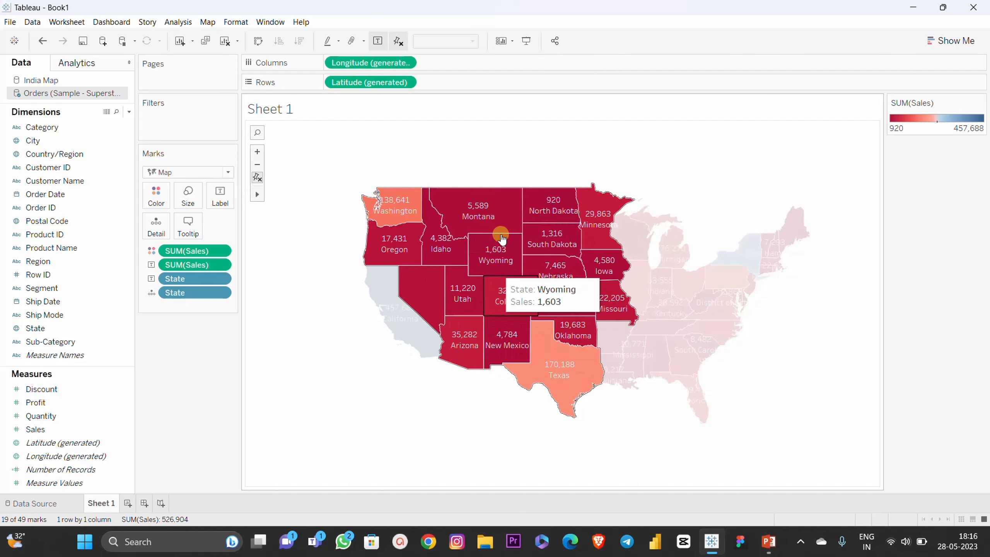
left_click(301, 257)
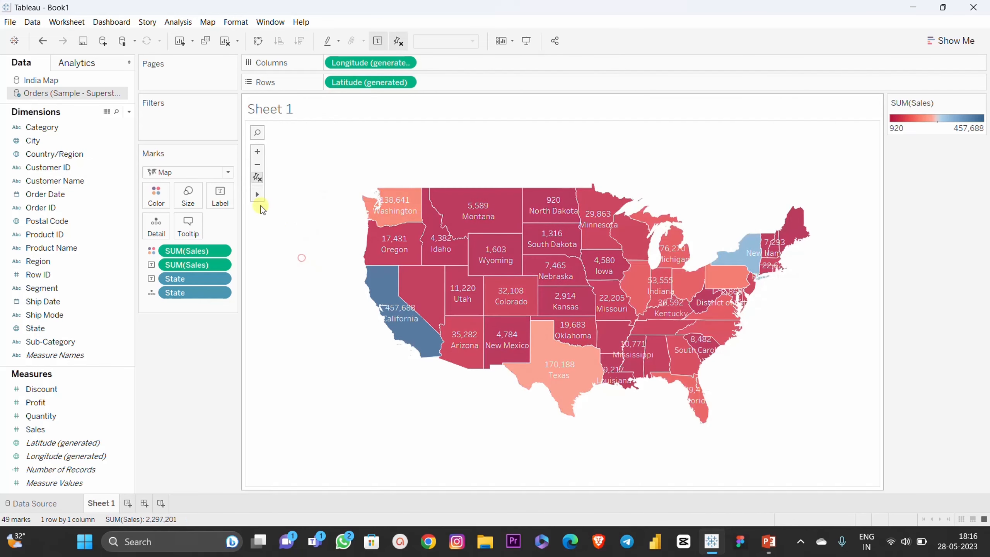
Select a freehand group of states running from Oregon through the Midwest to Texas with Lasso Selection, and clear it
mouse_move(258, 194)
left_click(323, 195)
mouse_move(470, 379)
left_mouse_down()
mouse_move(476, 357)
mouse_move(434, 323)
mouse_move(429, 287)
mouse_move(495, 192)
mouse_move(537, 221)
mouse_move(580, 284)
mouse_move(593, 344)
mouse_move(625, 376)
mouse_move(655, 323)
mouse_move(625, 236)
mouse_move(593, 199)
mouse_move(411, 239)
mouse_move(380, 221)
mouse_move(425, 236)
left_mouse_up()
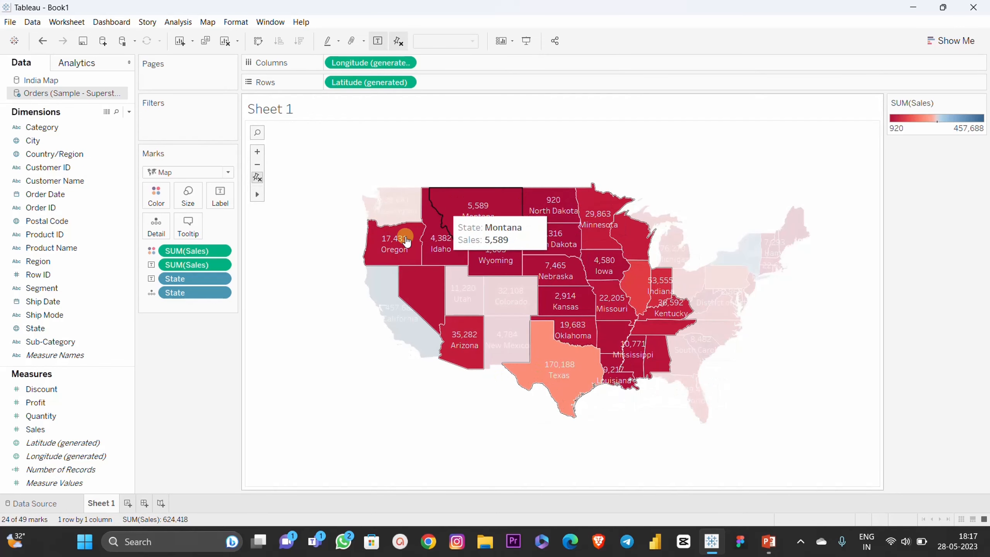
left_click(302, 269)
mouse_move(257, 196)
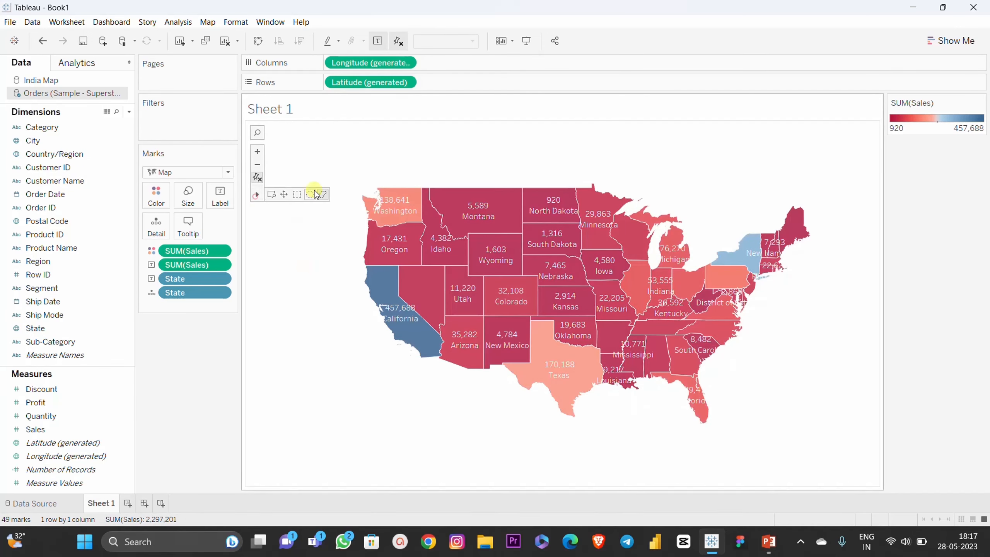
Search the map for Kansas, United States and zoom the view to that state
left_click(257, 195)
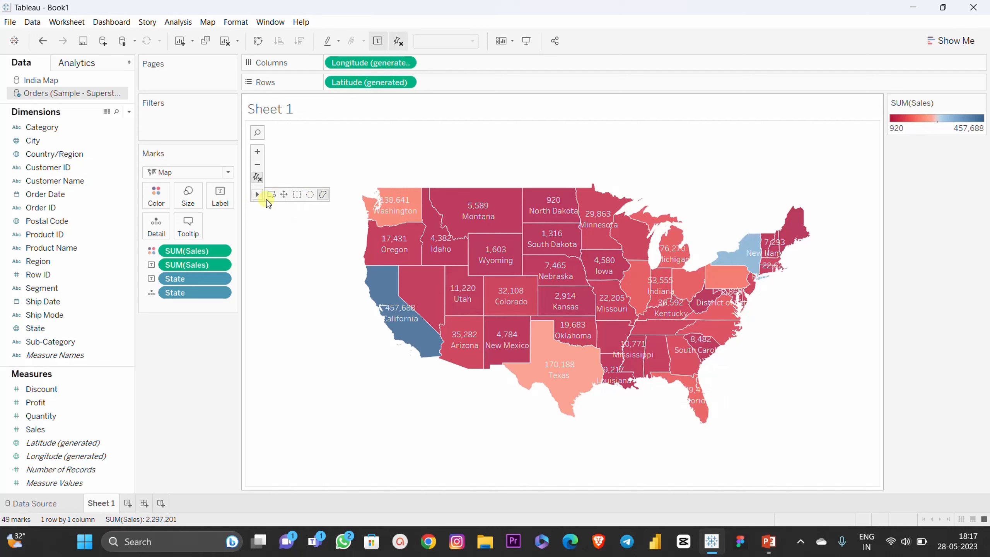
left_click(411, 159)
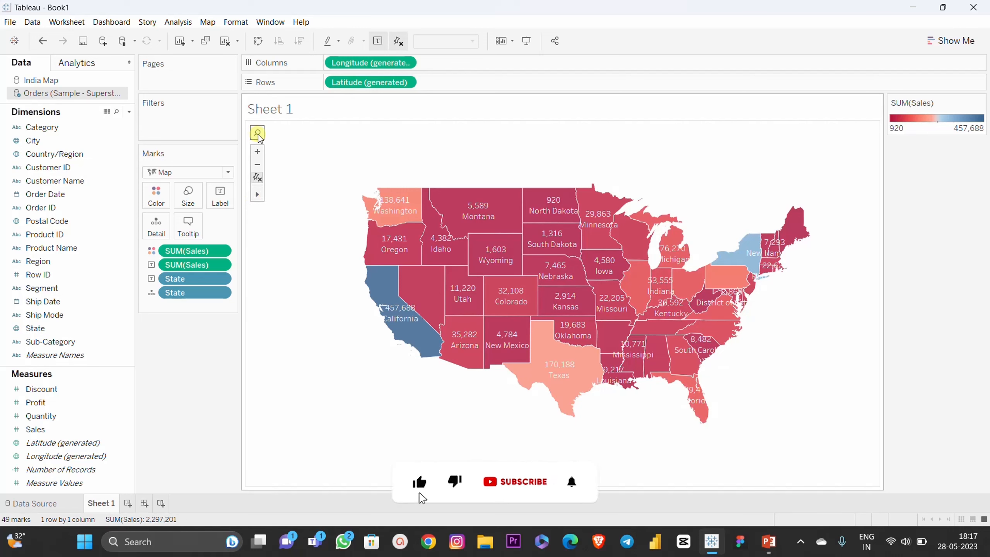
left_click(257, 133)
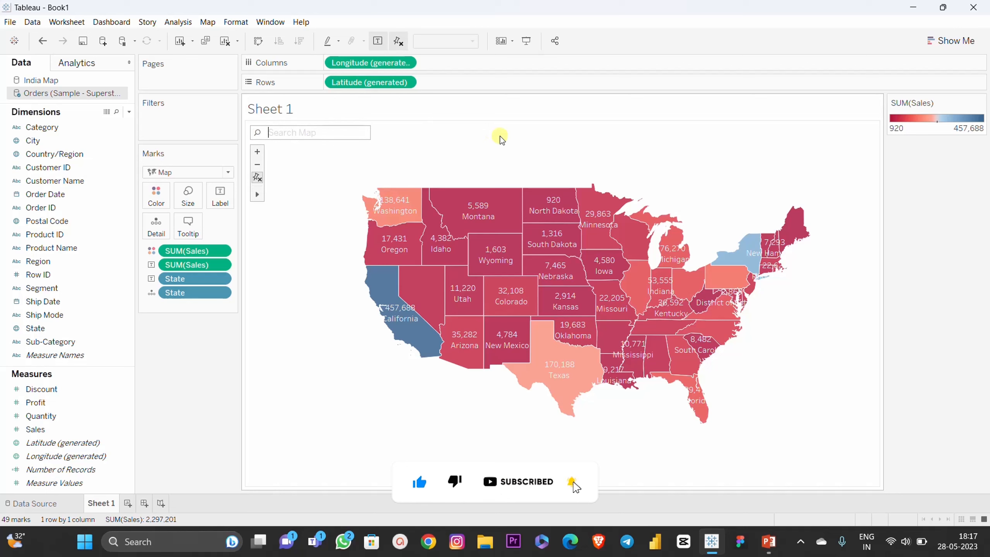
type("Kansa")
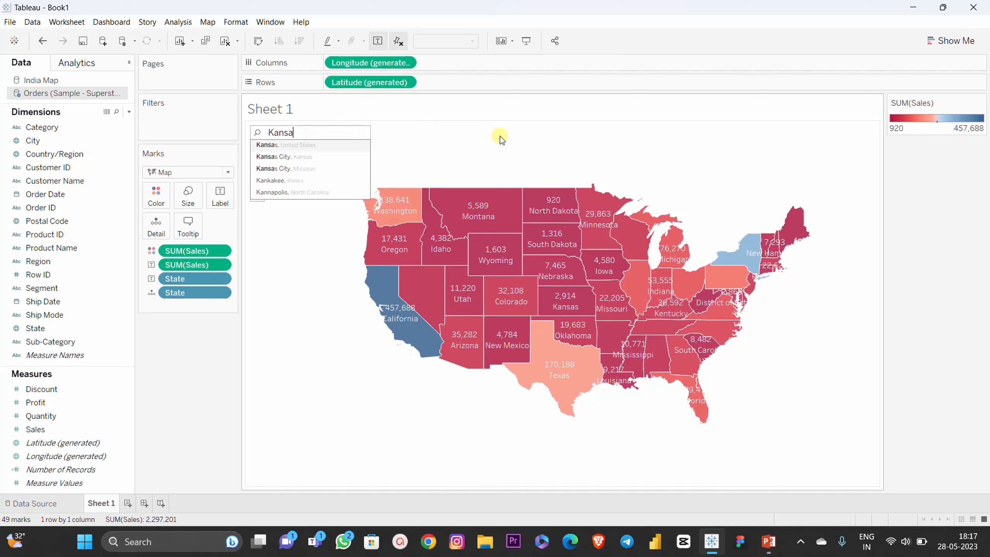
left_click(313, 144)
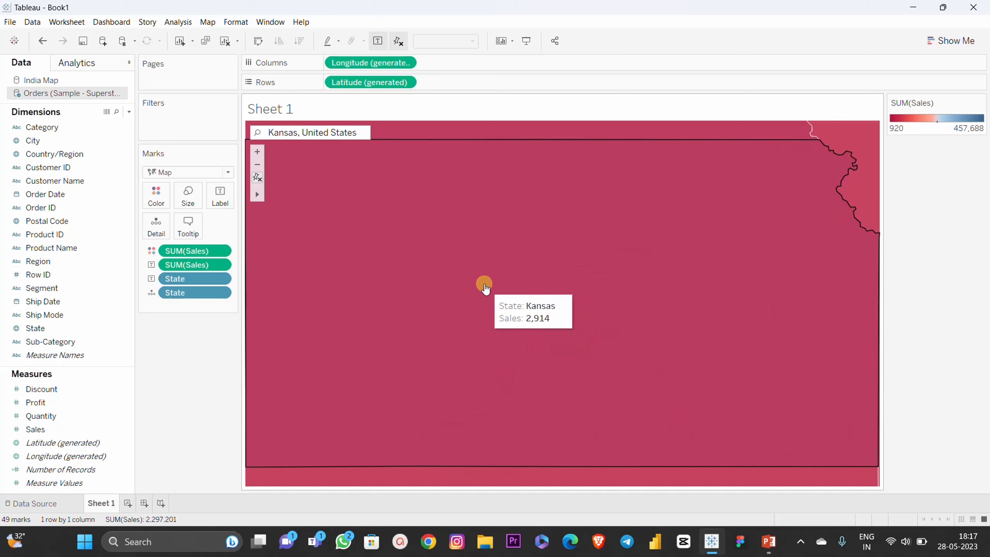
Clear the Kansas map search and reset the map view to show all the states
left_click(359, 132)
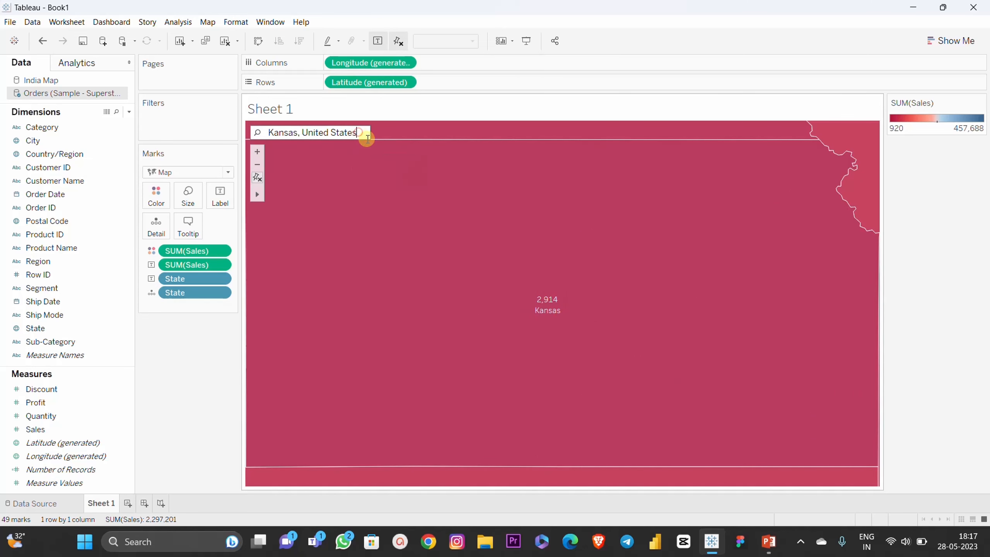
key("ctrl+a")
key("BackSpace")
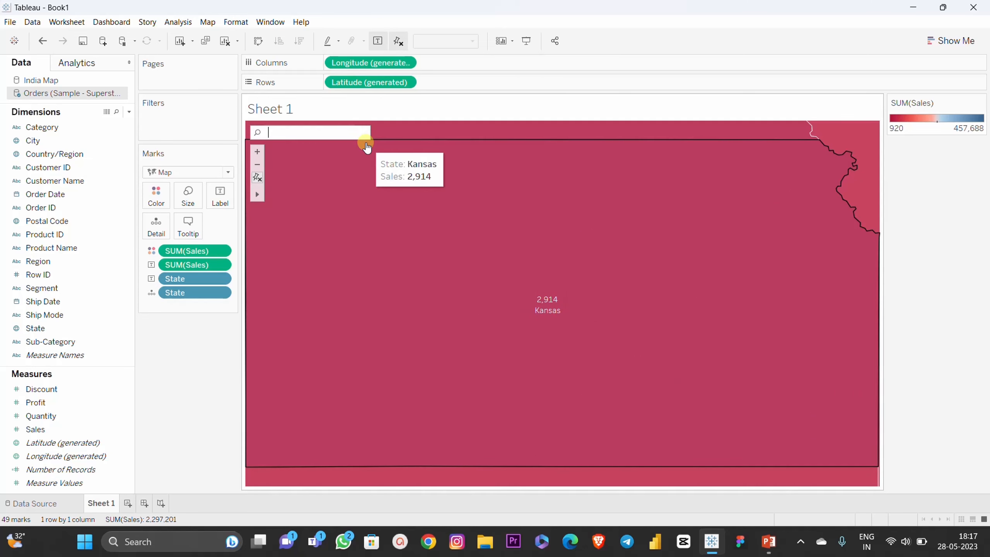
left_click(356, 203)
left_click(356, 203)
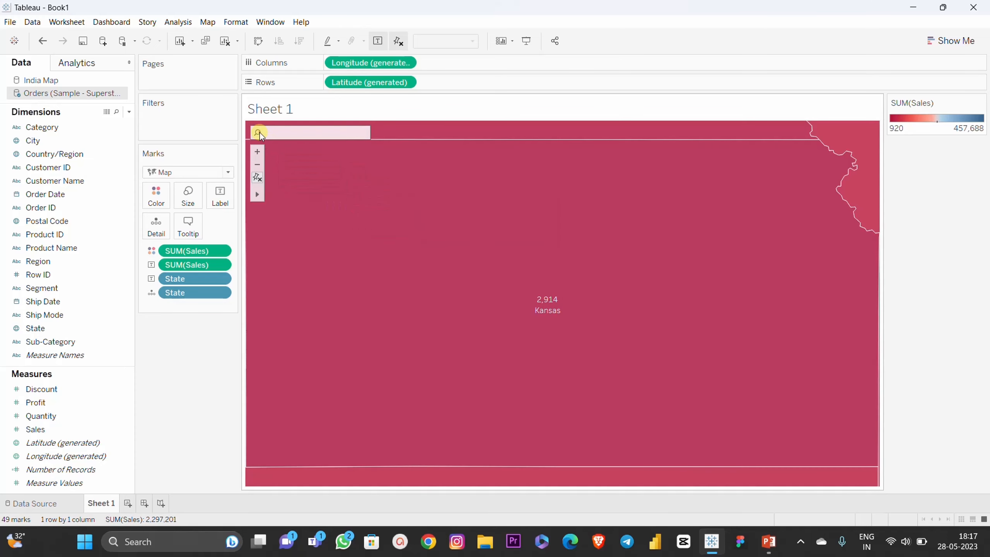
left_click(257, 177)
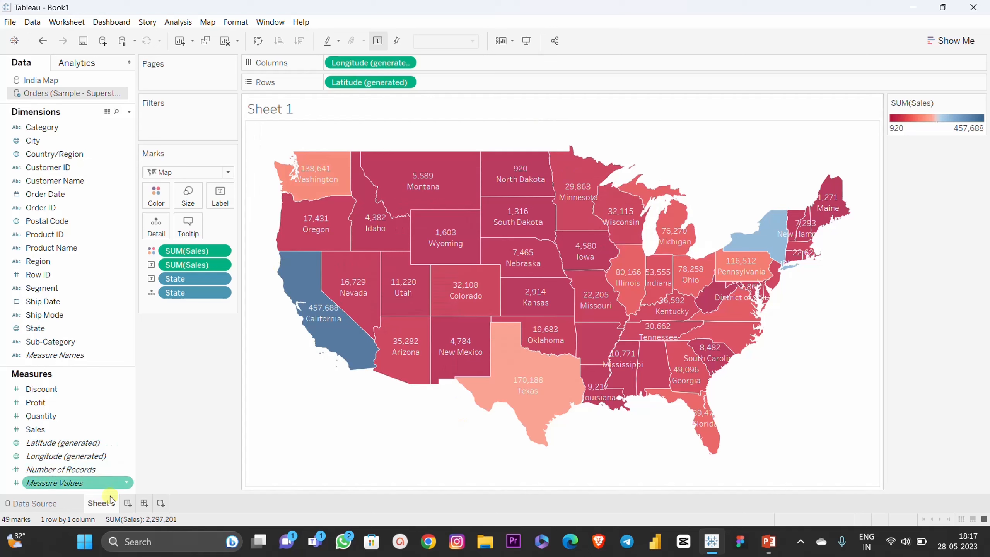
Add a new worksheet and plot State or union territory from the India Map data source as a map
left_click(128, 503)
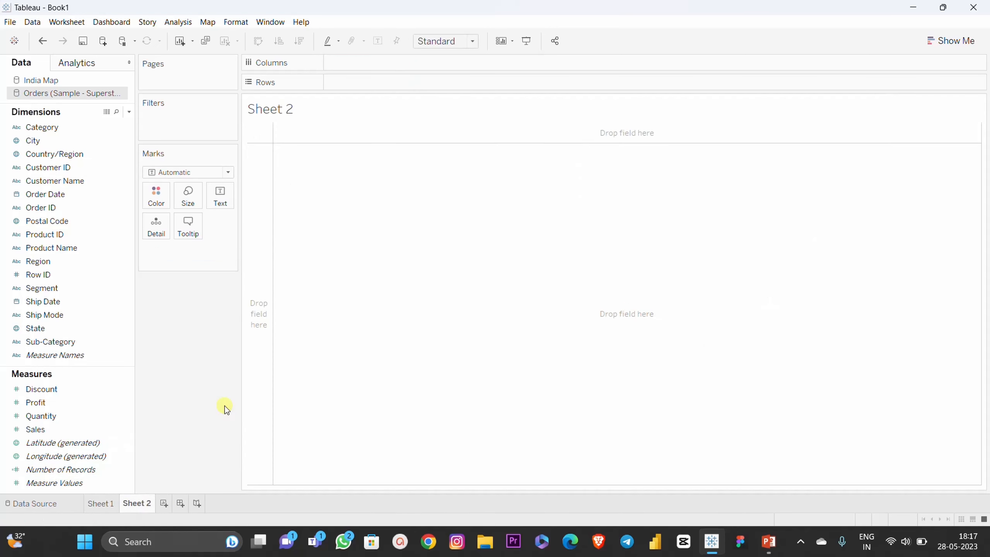
left_click(60, 83)
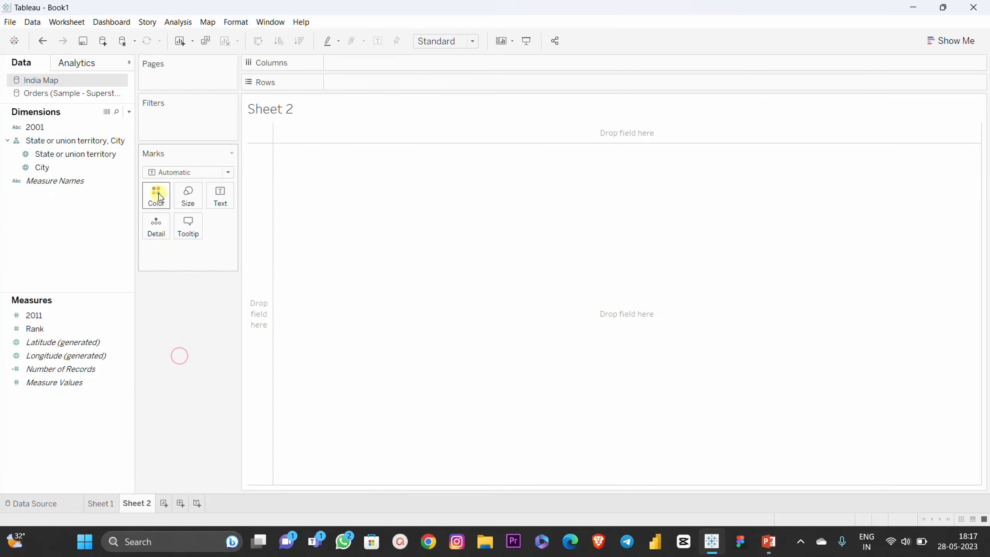
left_click(58, 154)
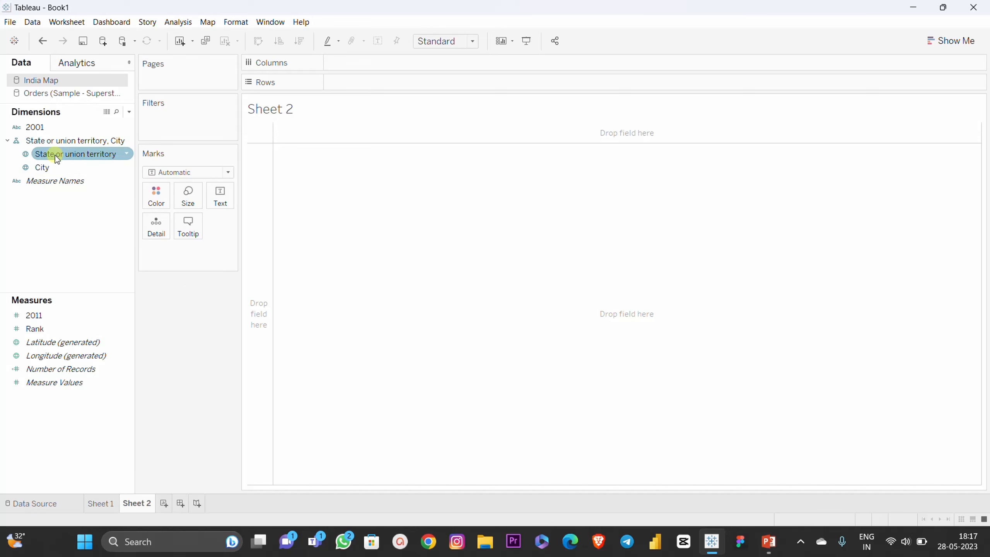
double_click(54, 155)
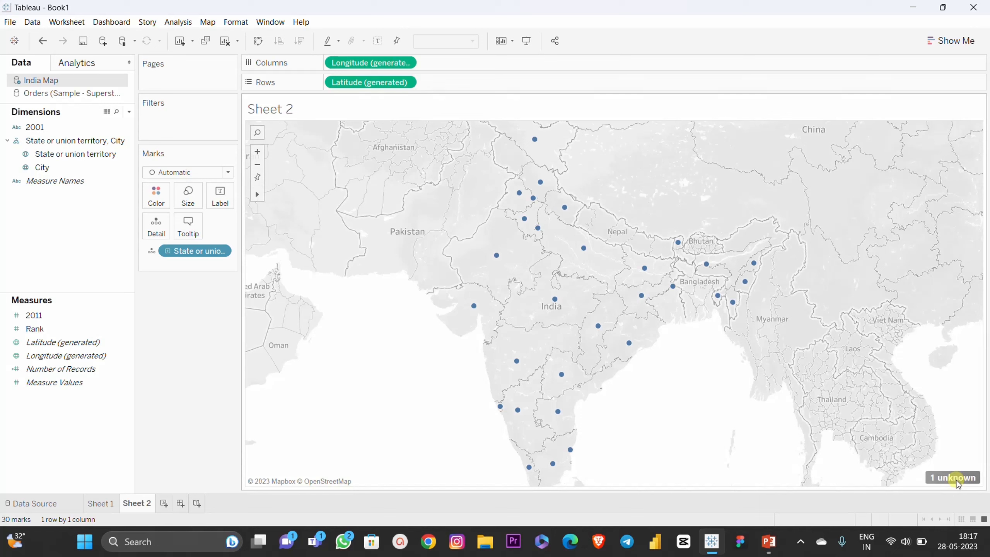
Match the unrecognized Andaman and Nicobar Islands value to the location Andaman & Nicobar Islands, and undo the match
left_click(957, 480)
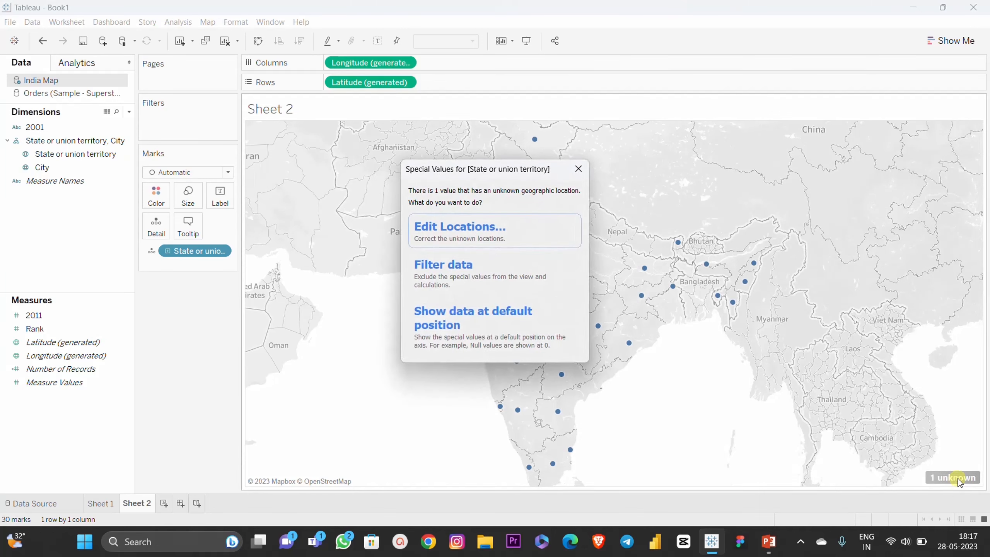
left_click(454, 226)
left_click(601, 257)
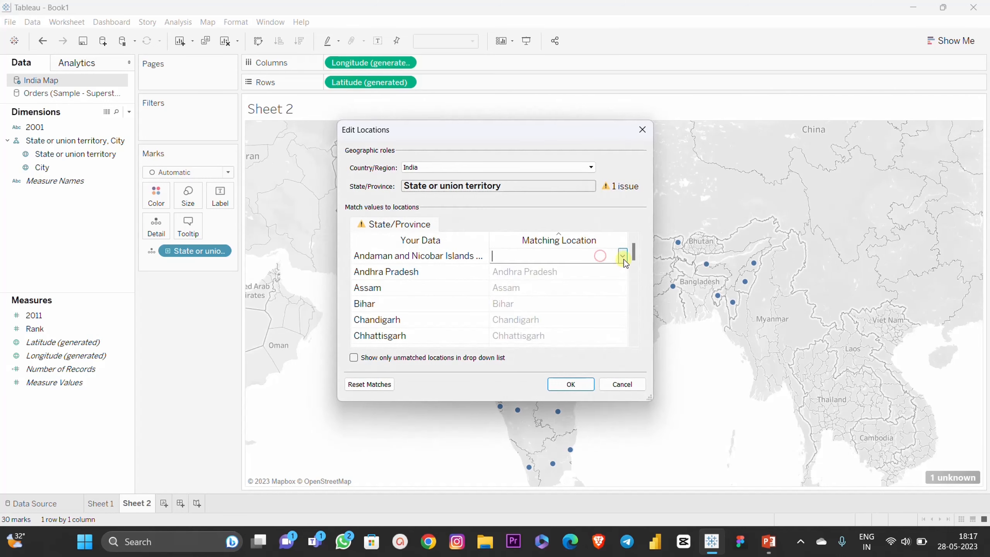
left_click(623, 256)
left_click(576, 285)
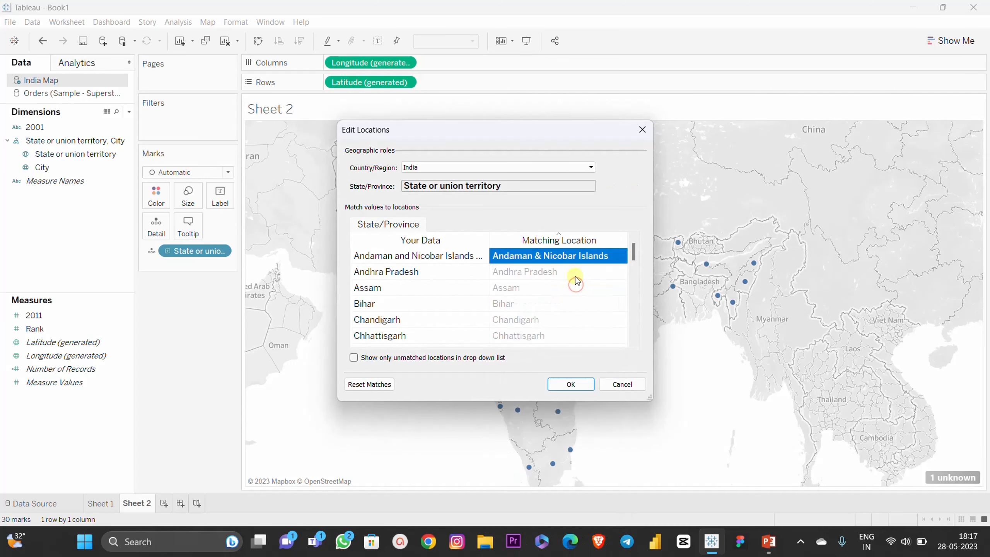
left_click(570, 384)
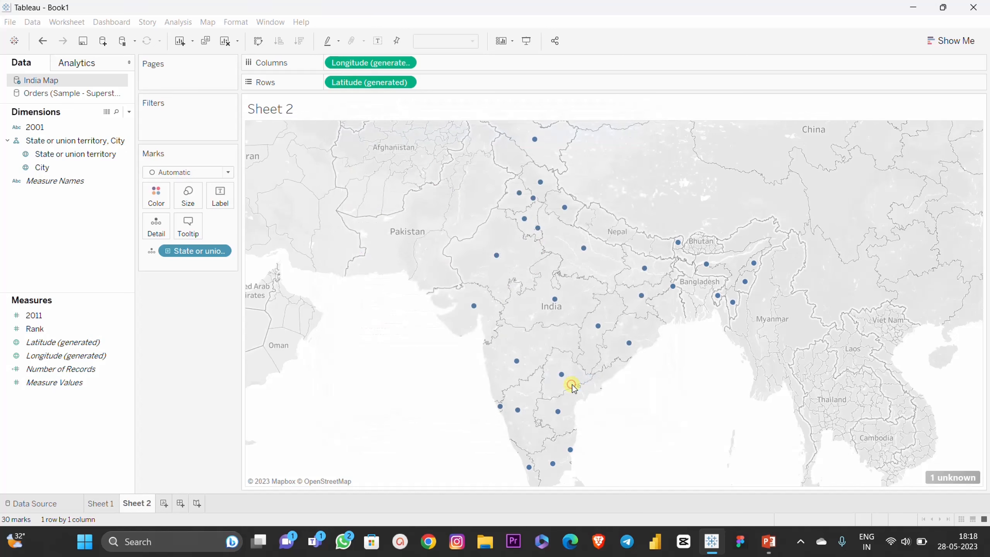
mouse_move(734, 447)
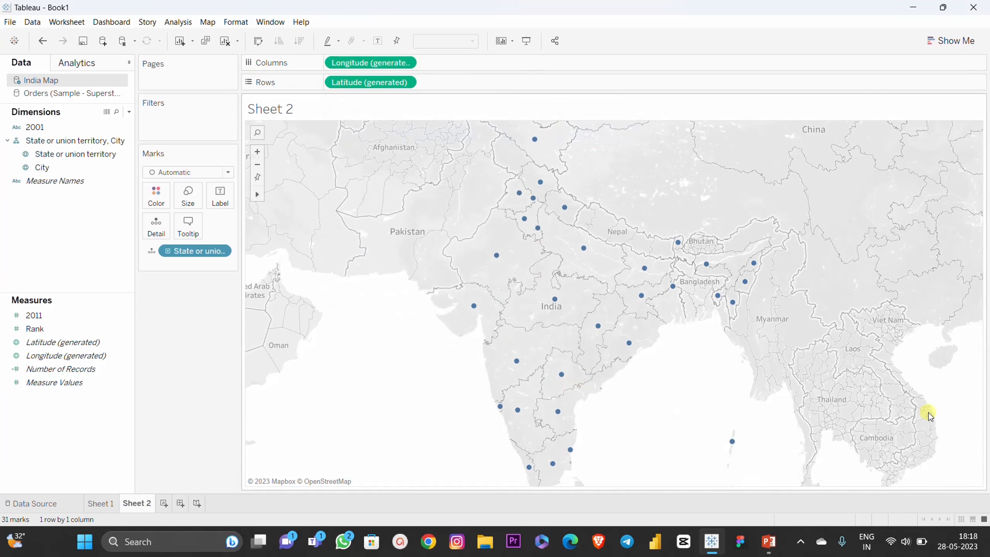
key("ctrl+z")
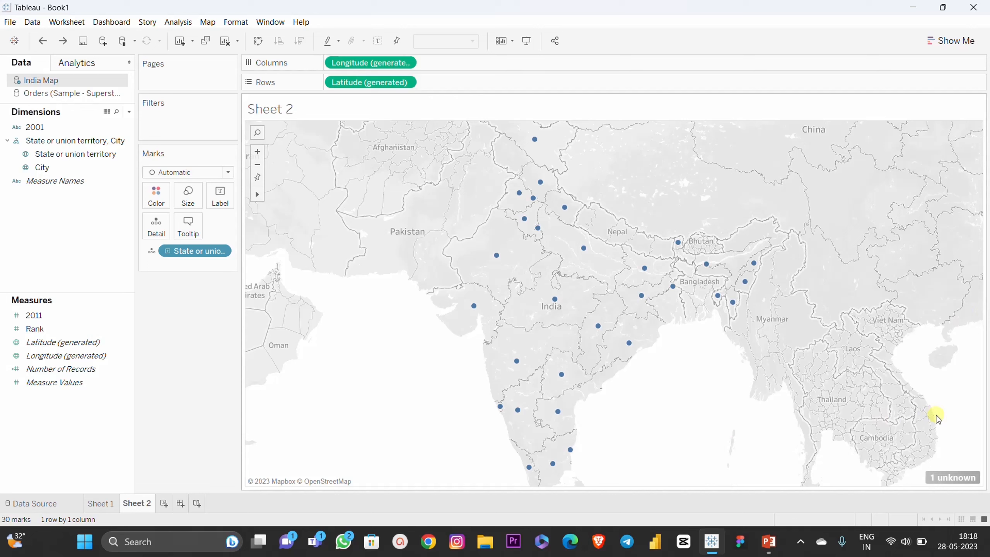
Filter the value with the unknown location out of the India map, and undo the filter
left_click(960, 478)
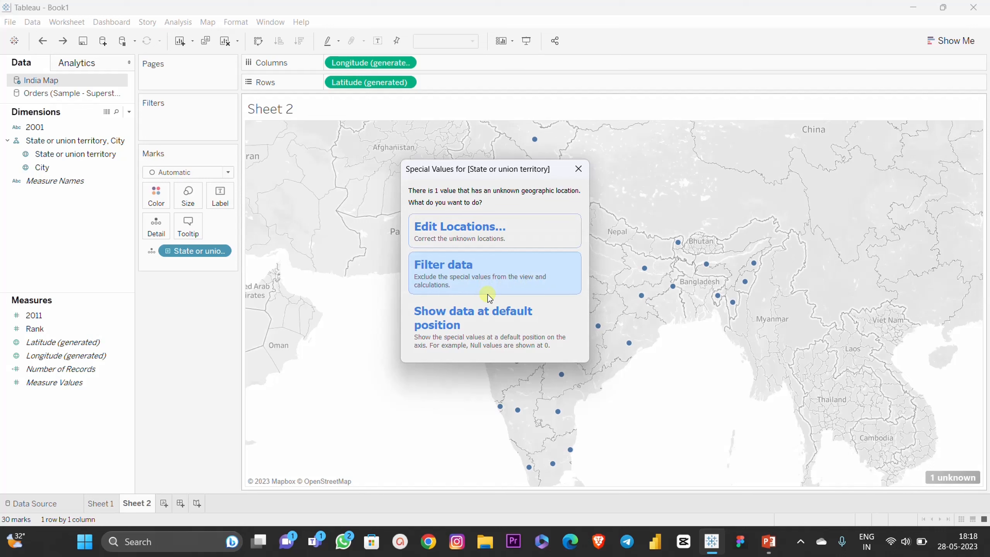
left_click(480, 268)
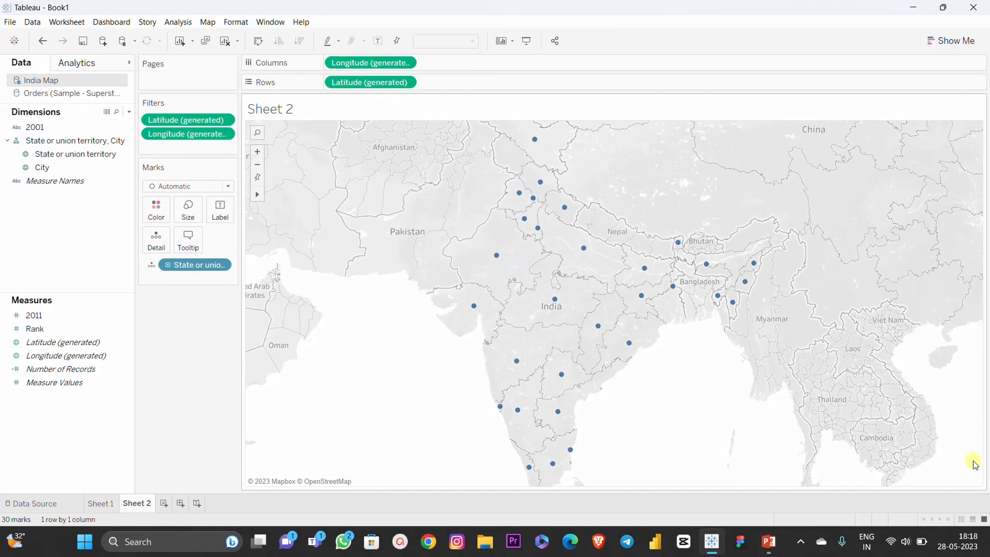
key("ctrl+z")
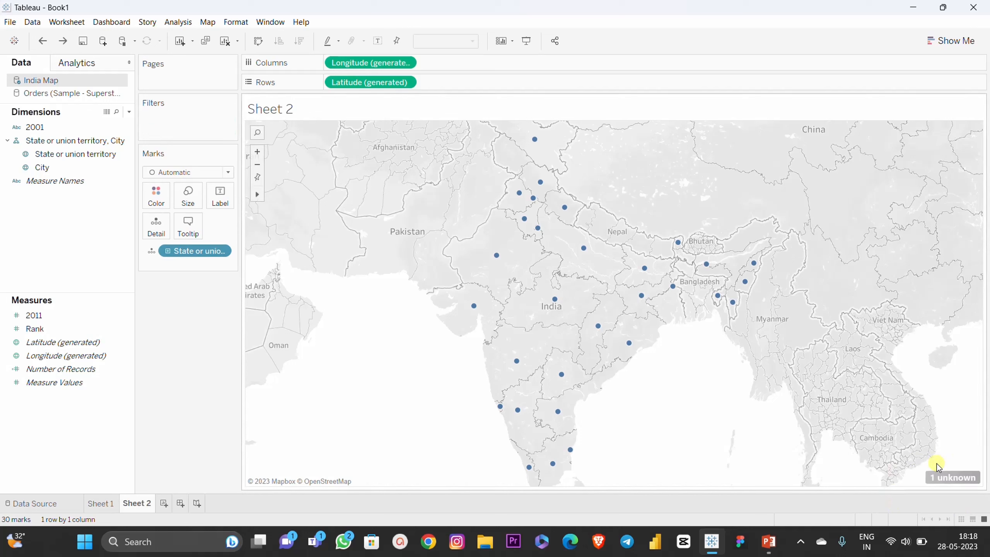
Show the unknown location's data at the default position on the map, and undo that choice
left_click(952, 477)
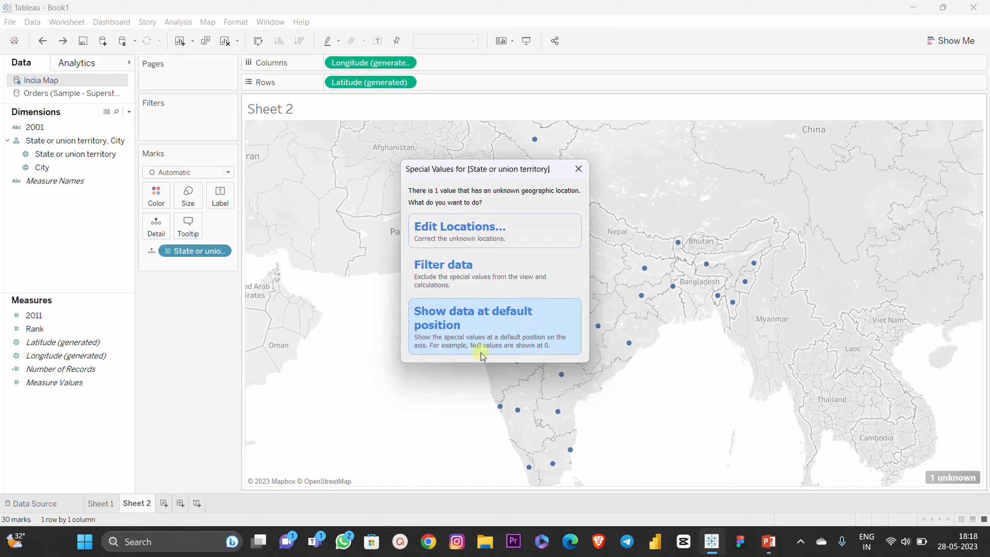
left_click(478, 332)
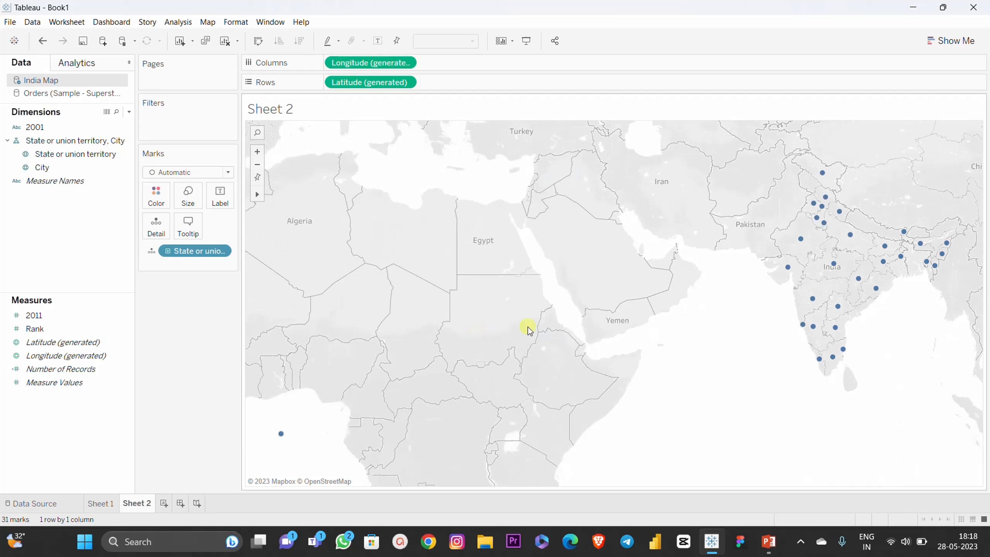
mouse_move(282, 433)
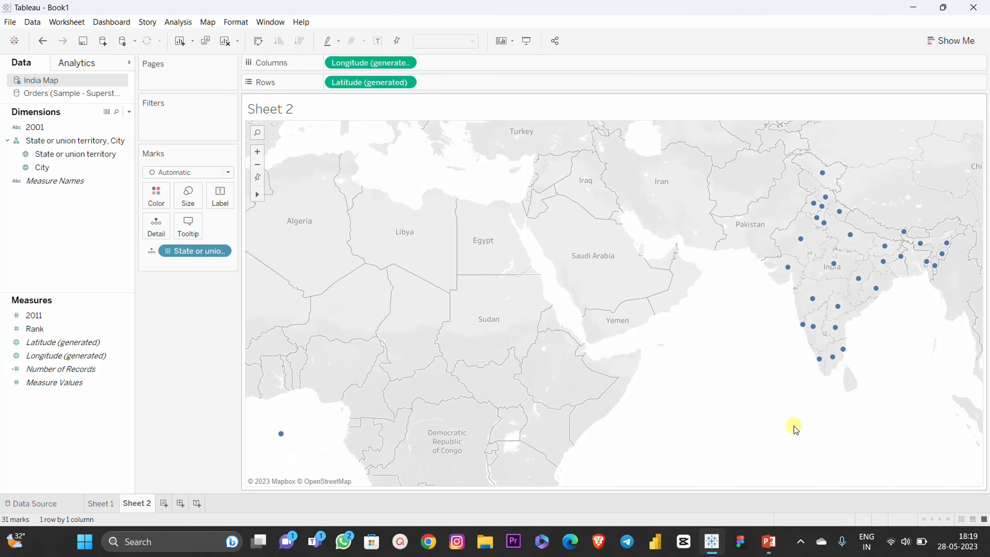
key("ctrl+z")
Edit the unknown locations and match the Andaman and Nicobar Islands value to Andaman & Nicobar Islands
left_click(957, 471)
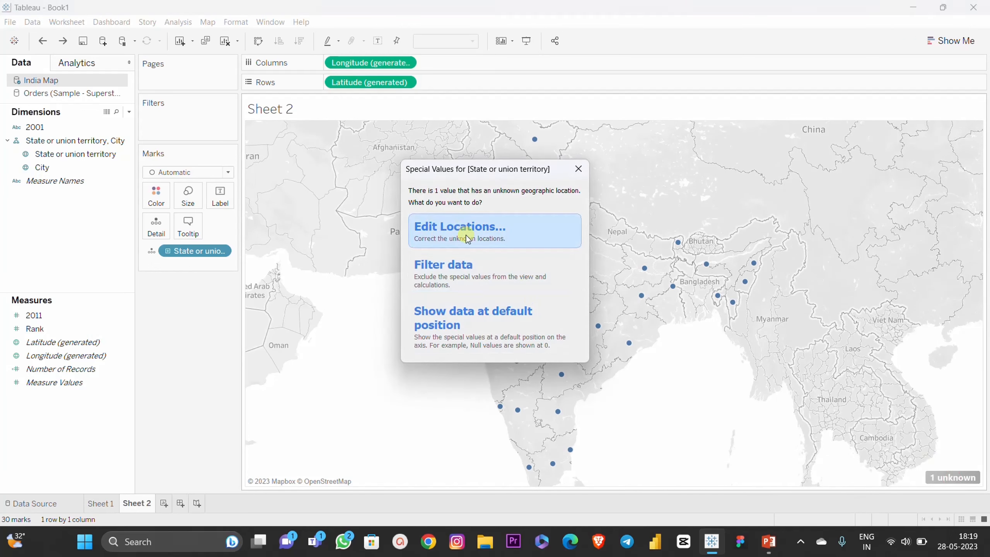
left_click(467, 238)
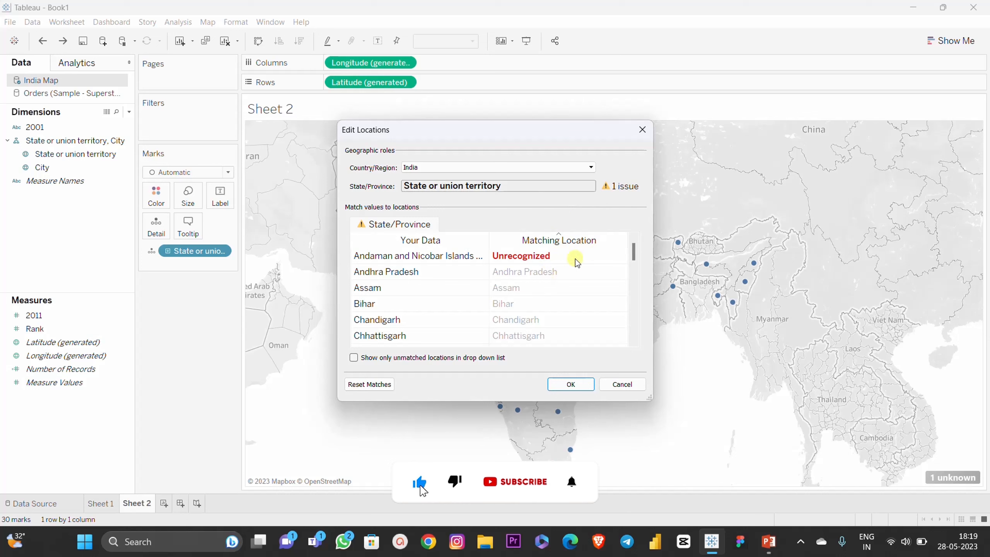
left_click(548, 257)
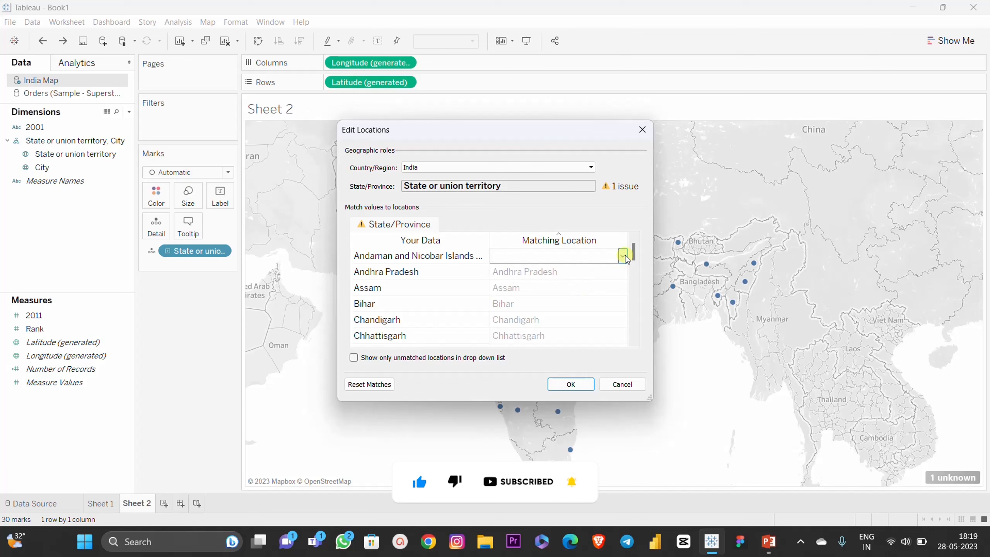
left_click(623, 256)
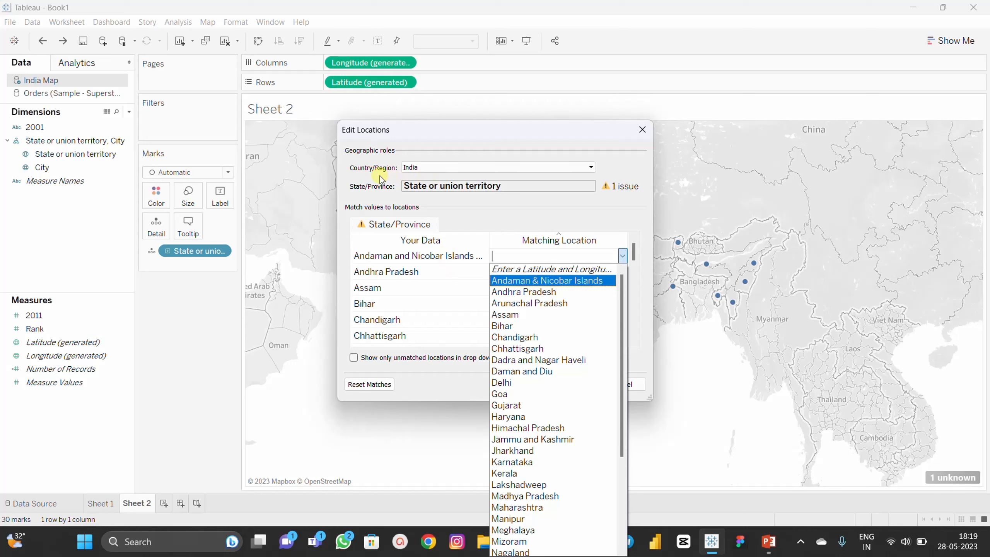
left_click(533, 280)
Open manual latitude and longitude entry for the matching location of the Andaman and Nicobar Islands value
left_click(623, 259)
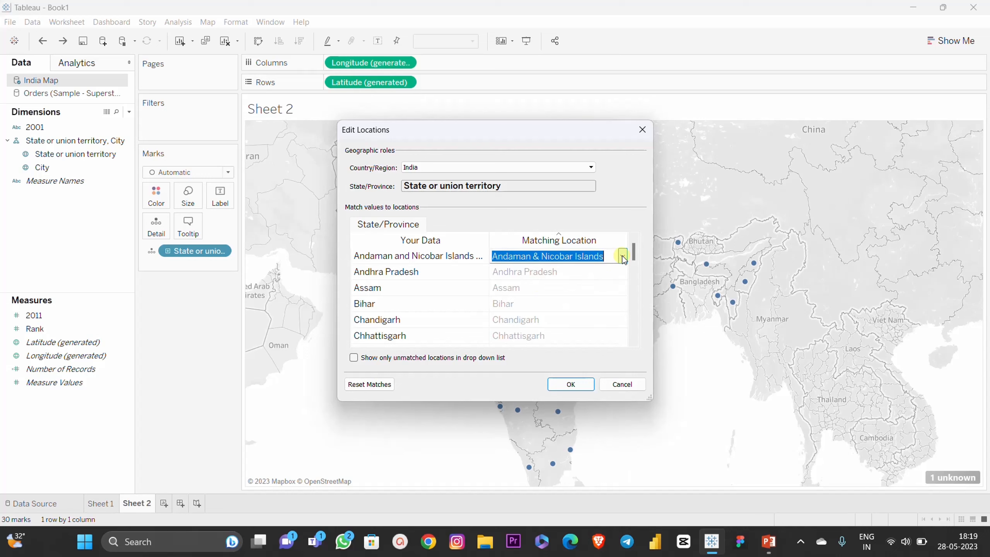
left_click(622, 256)
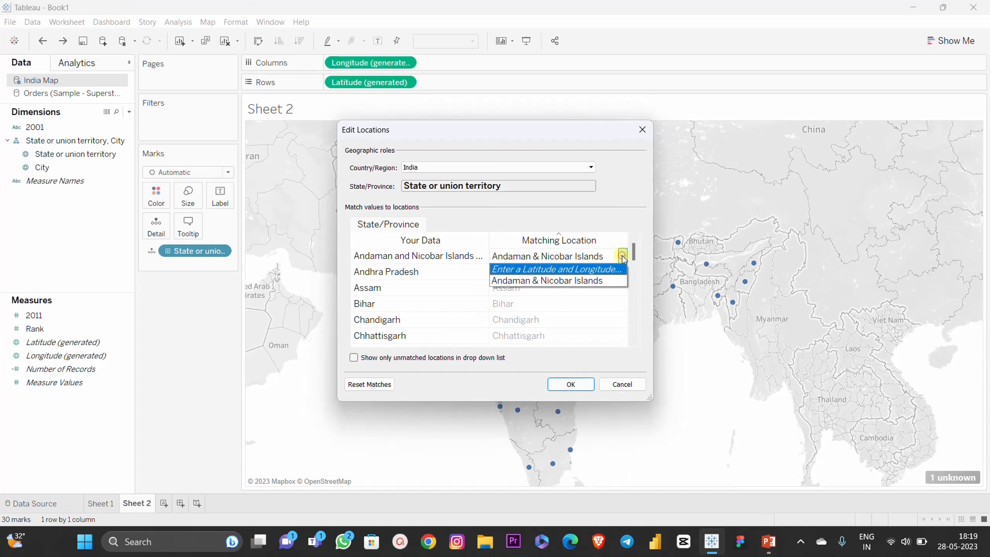
left_click(507, 272)
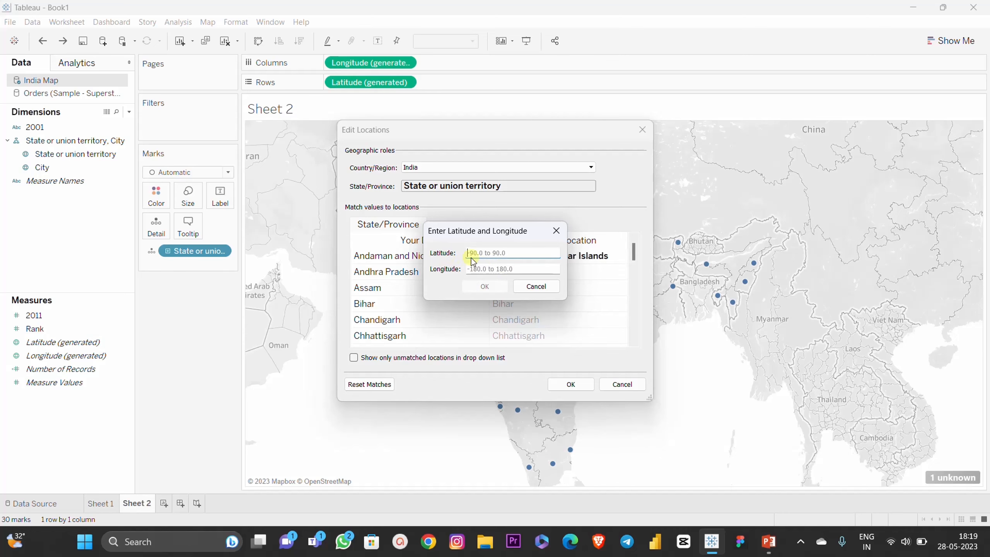
Switch to Chrome, search for longitude and latitude, and open the latlong.net Latitude and Longitude Finder in a new tab
left_click(437, 545)
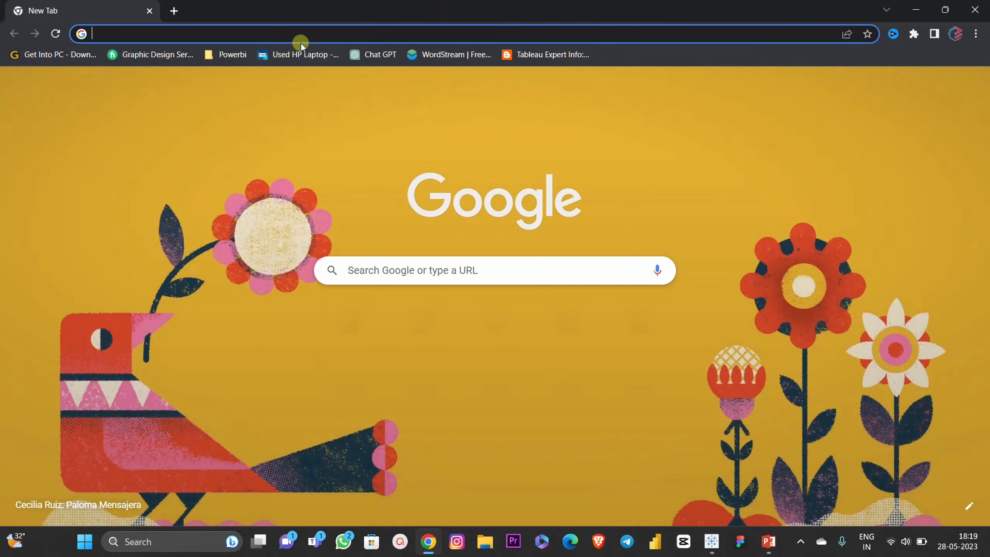
type("langi")
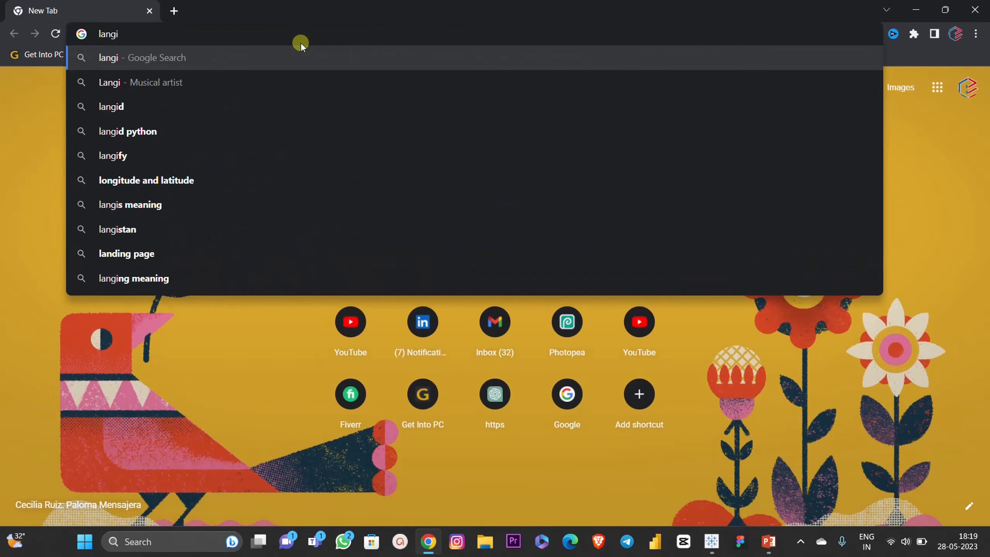
type("tu")
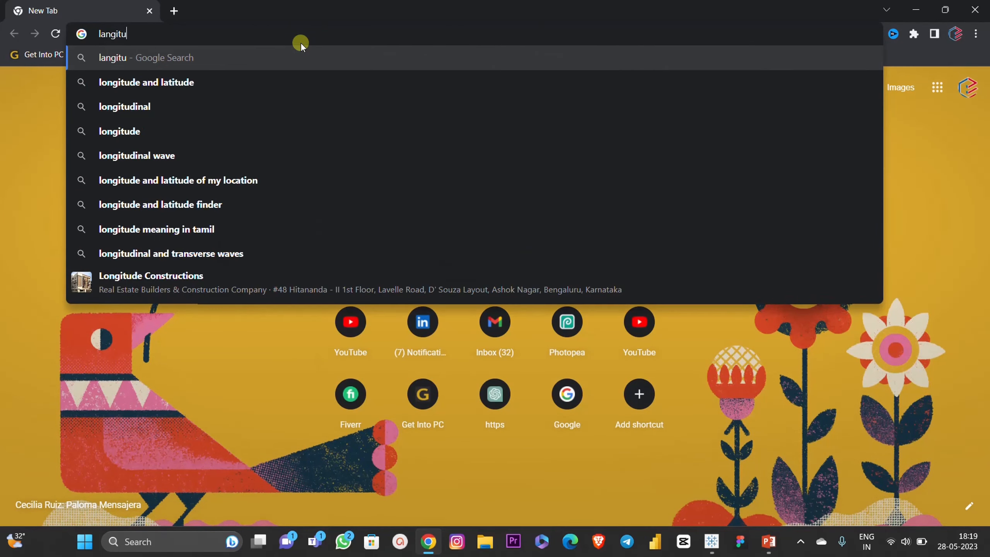
key("Down")
key("Return")
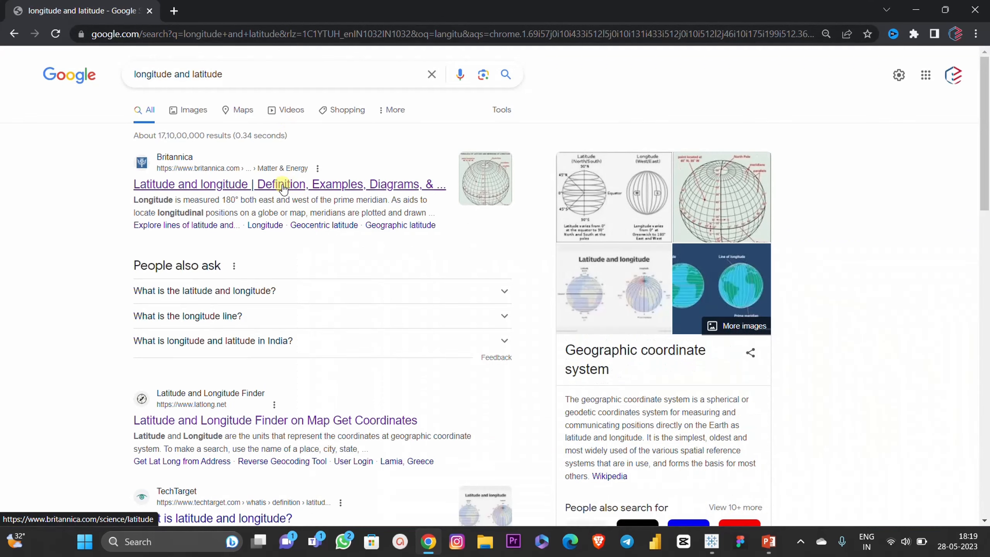
middle_click(272, 420)
scroll(444, 355, "down", 3)
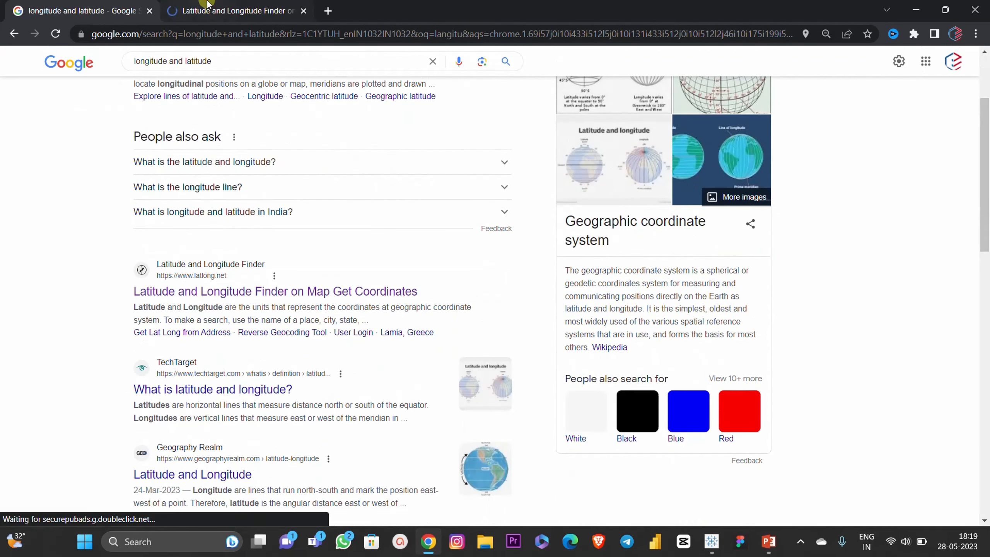
key("ctrl+Tab")
Try to look up the coordinates of Trichy in the finder, and return to the finder page
scroll(289, 262, "down", 2)
left_click(298, 211)
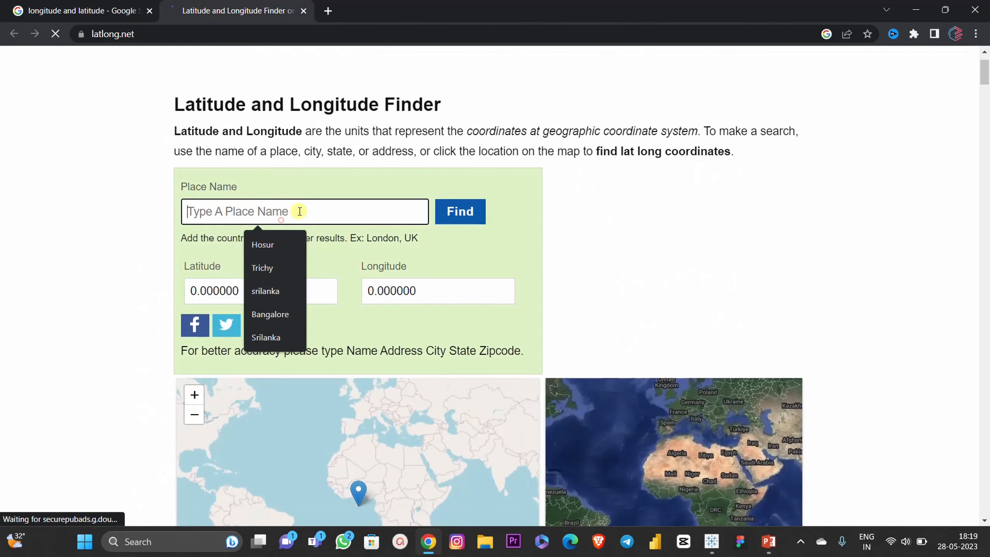
left_click(282, 275)
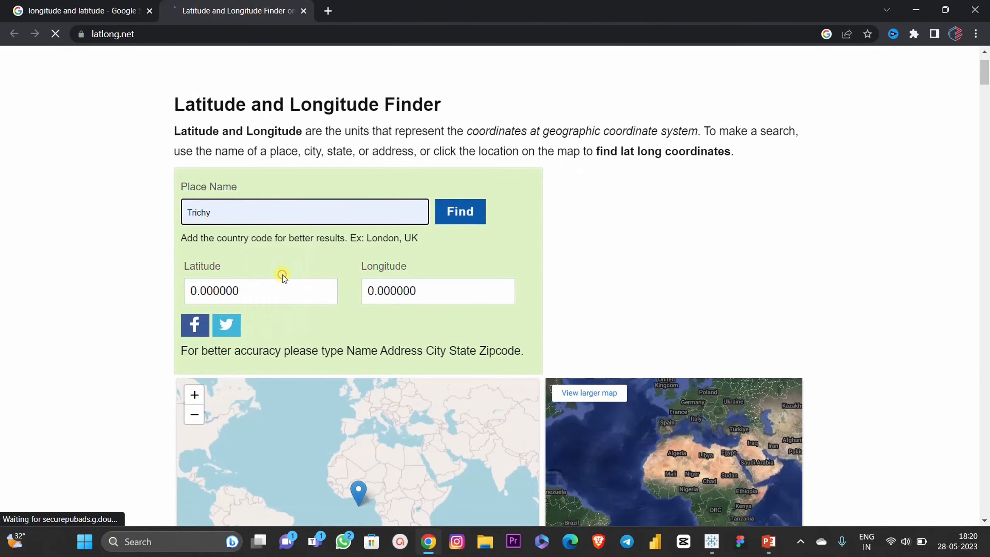
left_click(461, 213)
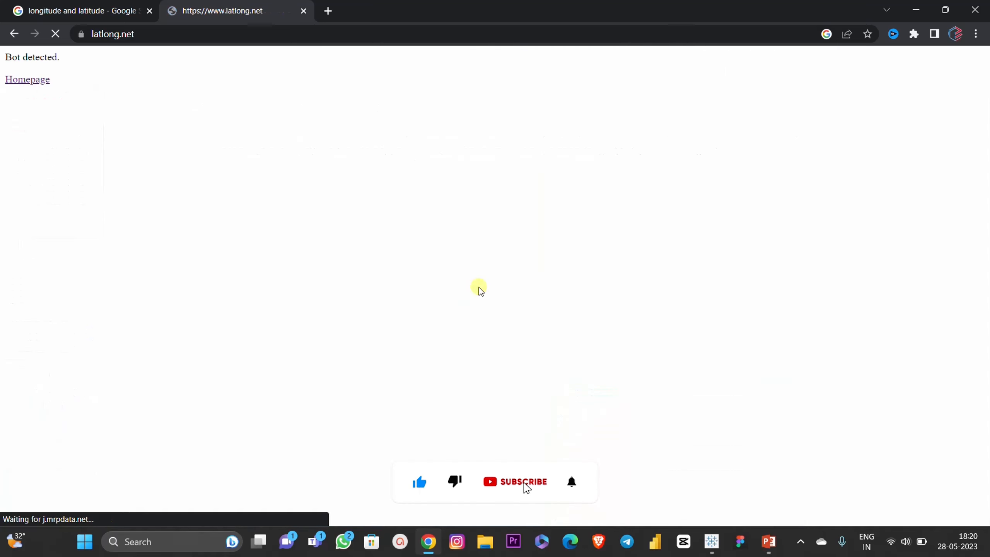
left_click(14, 34)
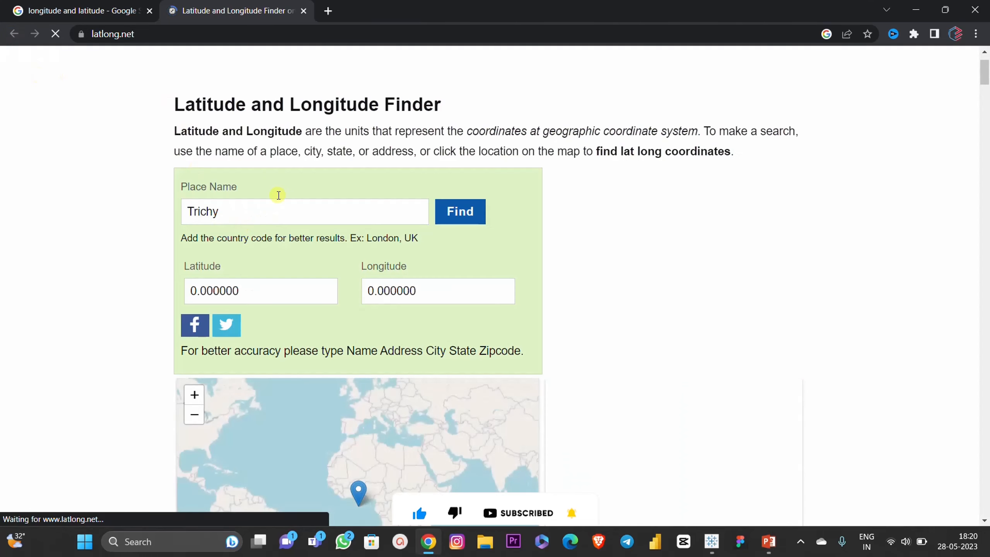
Replace the place name with Chennai and find its coordinates
left_click_drag(246, 214, 158, 204)
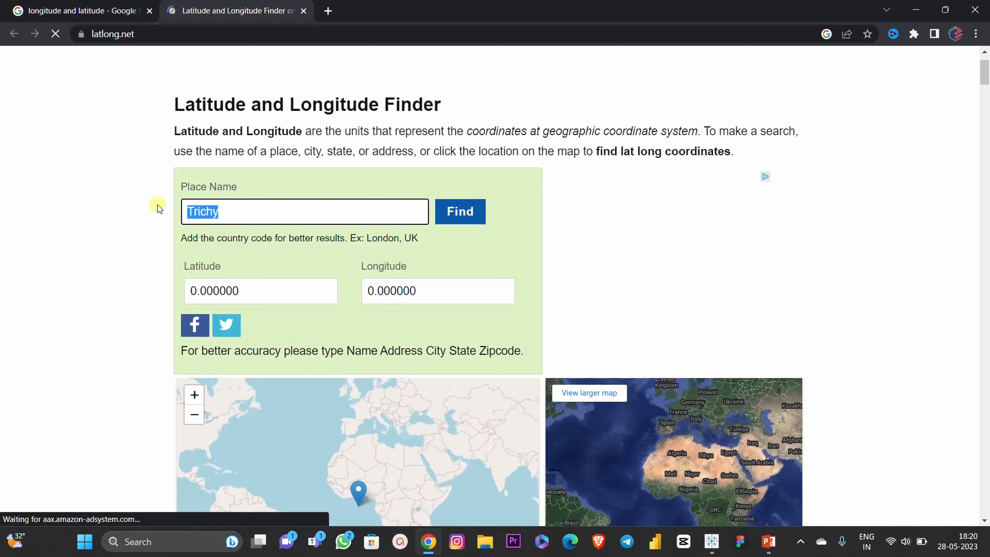
type("Chennai")
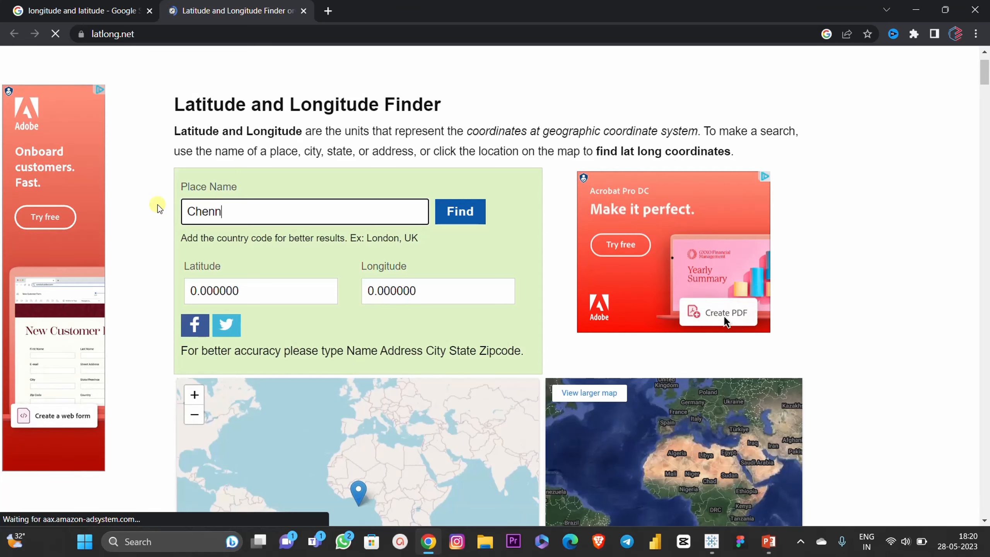
left_click(463, 212)
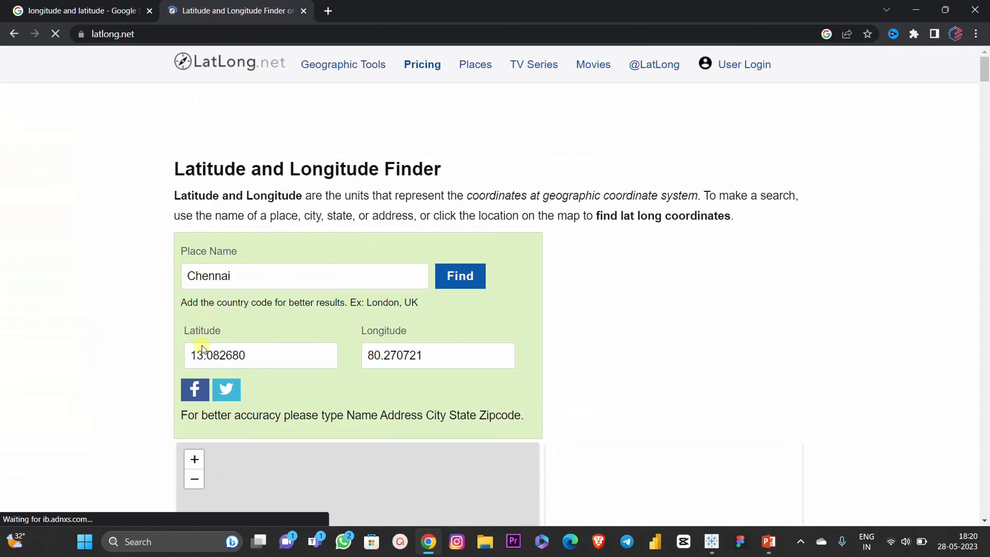
scroll(196, 353, "down", 1)
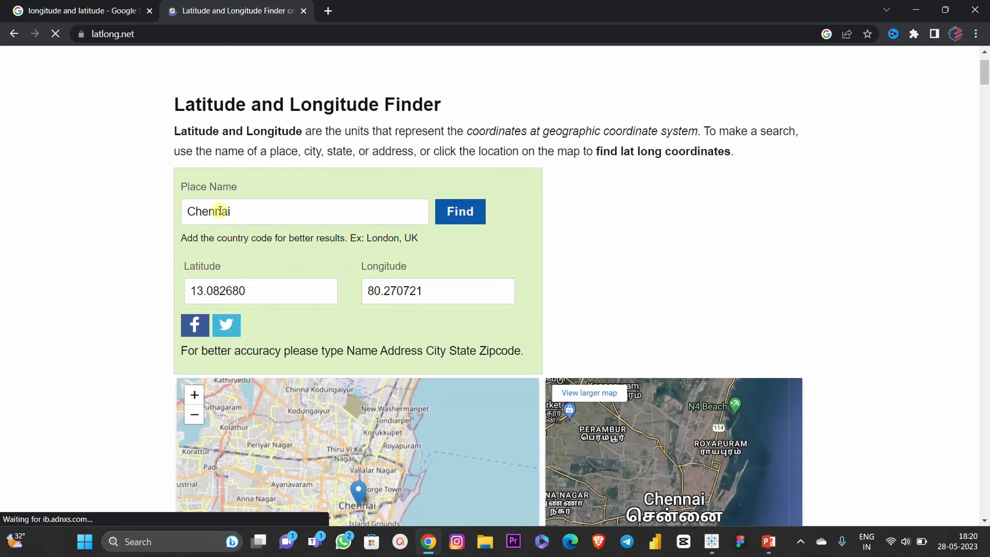
Copy Chennai's latitude, 13.082680, from the finder and enter it as the unknown location's latitude in Tableau
left_click_drag(188, 291, 365, 265)
key("ctrl+c")
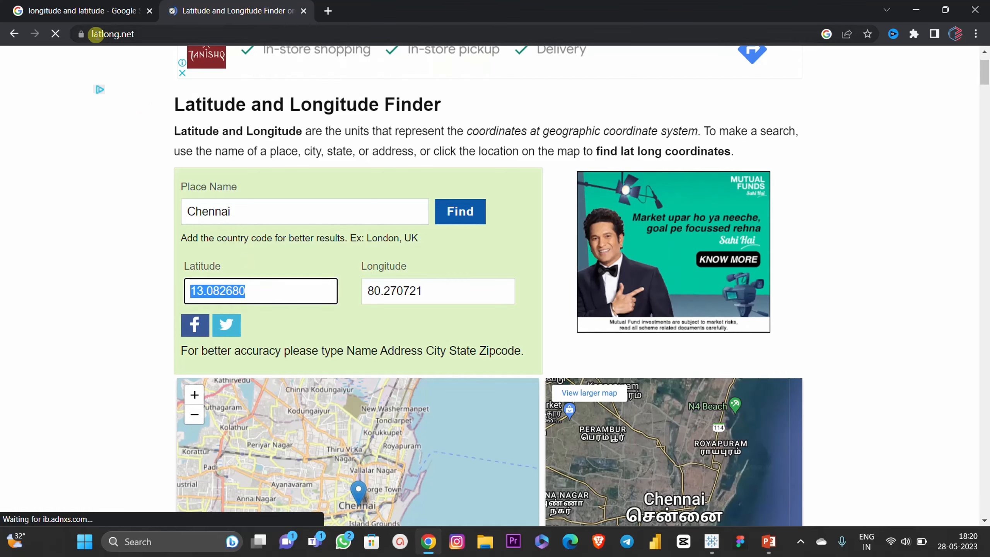
key("alt+Tab")
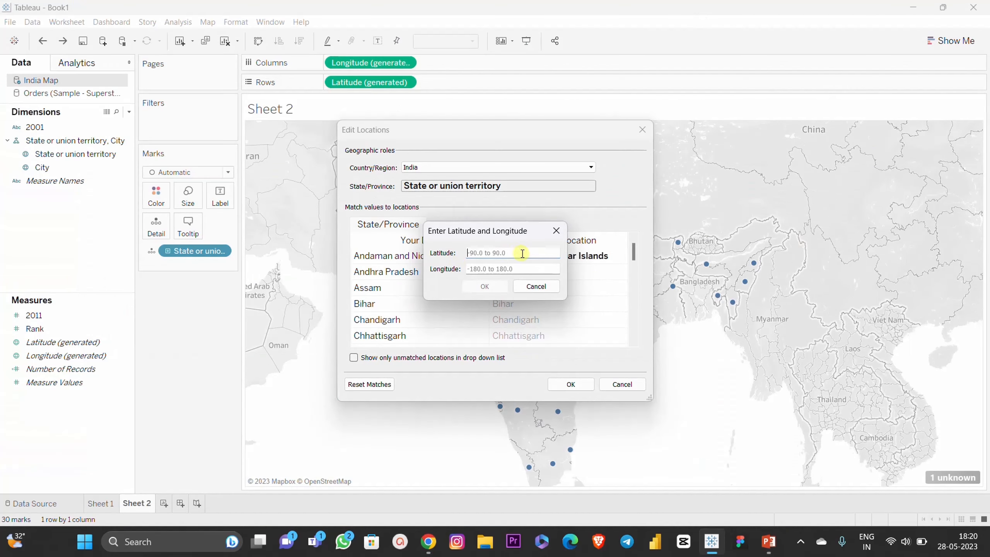
key("ctrl+v")
Copy Chennai's longitude, 80.270721, from the finder, enter it as the location's longitude in Tableau, and accept the coordinates
key("alt+Tab")
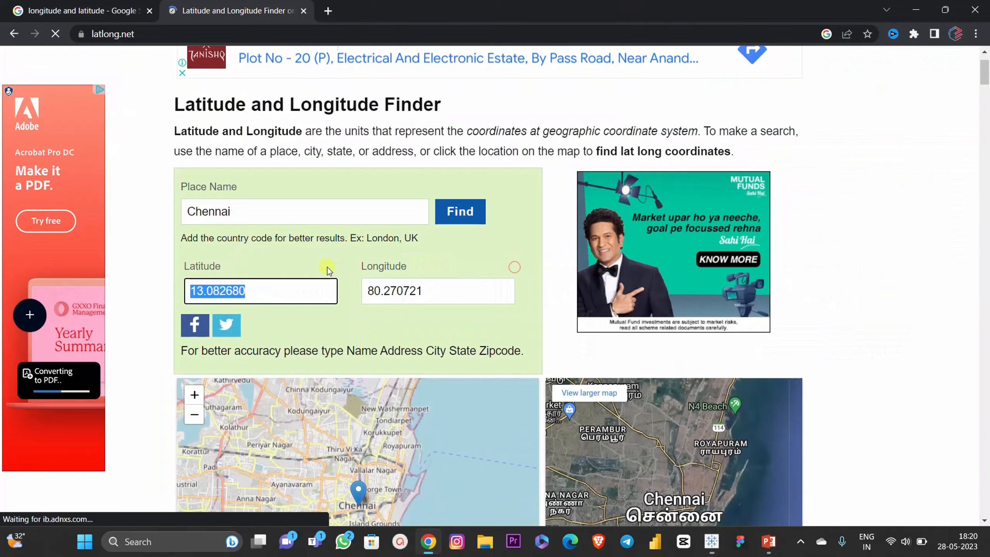
left_click(430, 290)
key("ctrl+a")
key("ctrl+c")
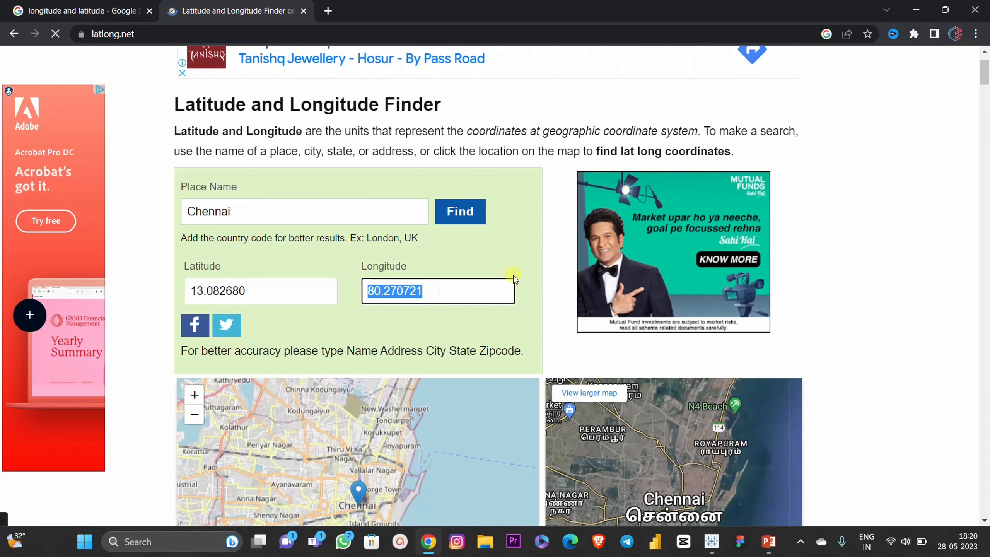
key("alt+Tab")
key("ctrl+v")
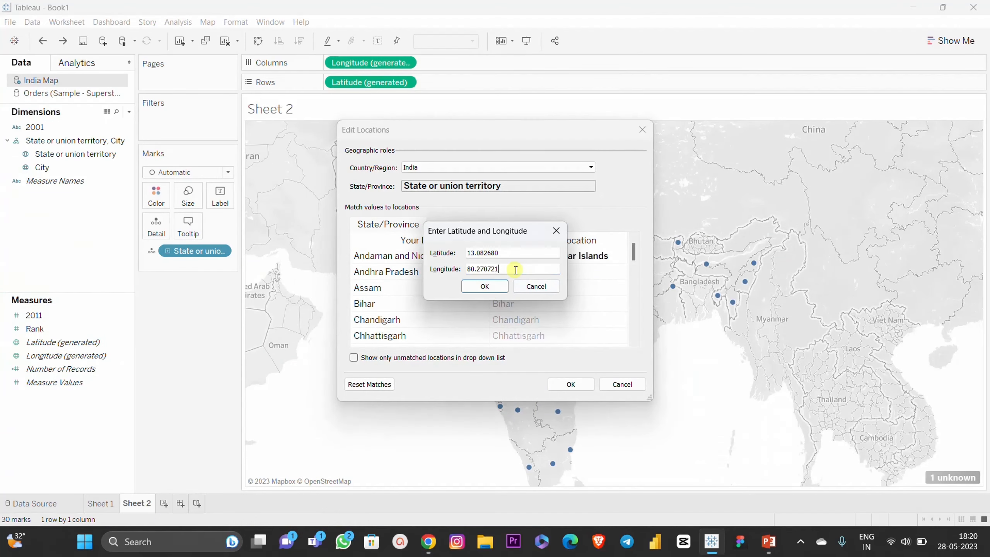
left_click(486, 287)
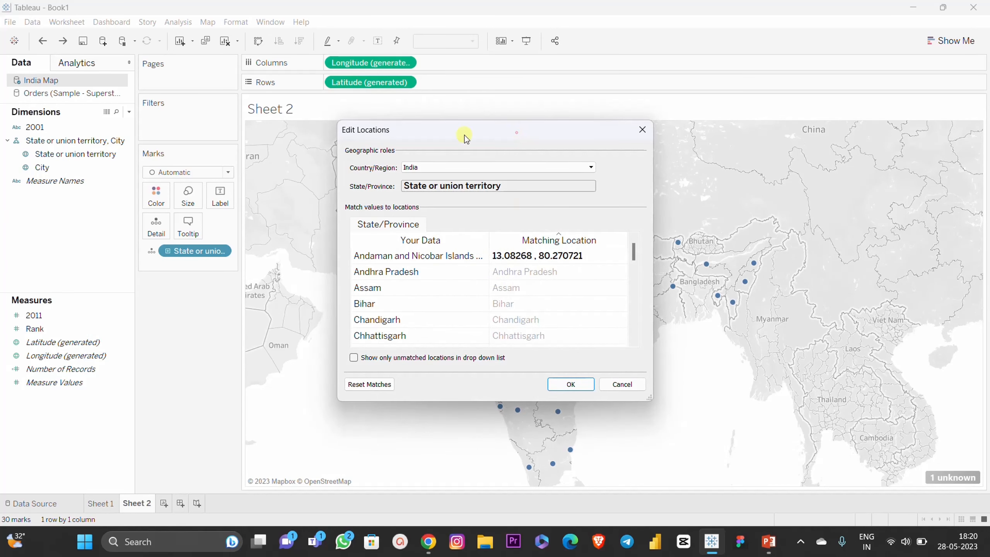
Review the matching location choices for the Andaman and Nicobar Islands value, and discard the location edits
left_click_drag(519, 134, 569, 107)
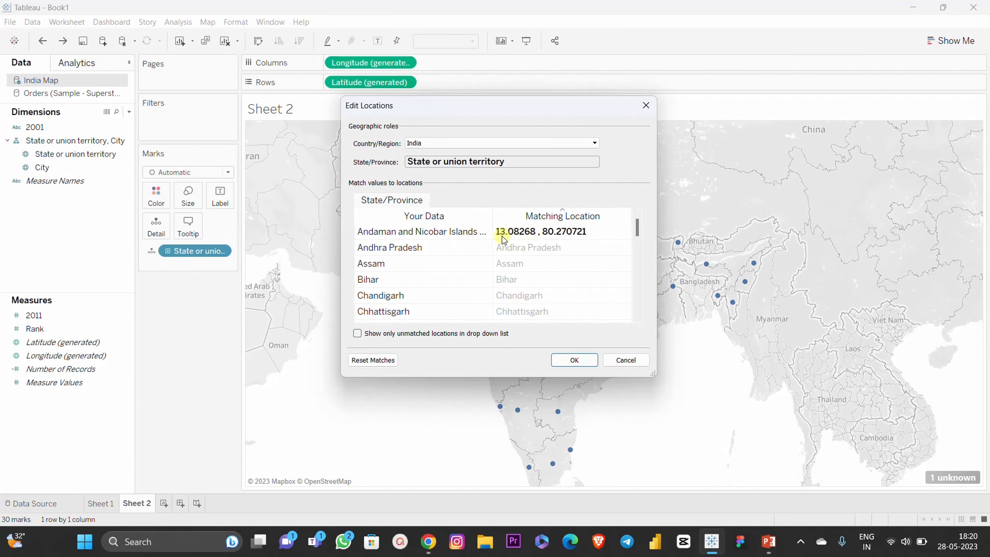
left_click(576, 232)
left_click(625, 231)
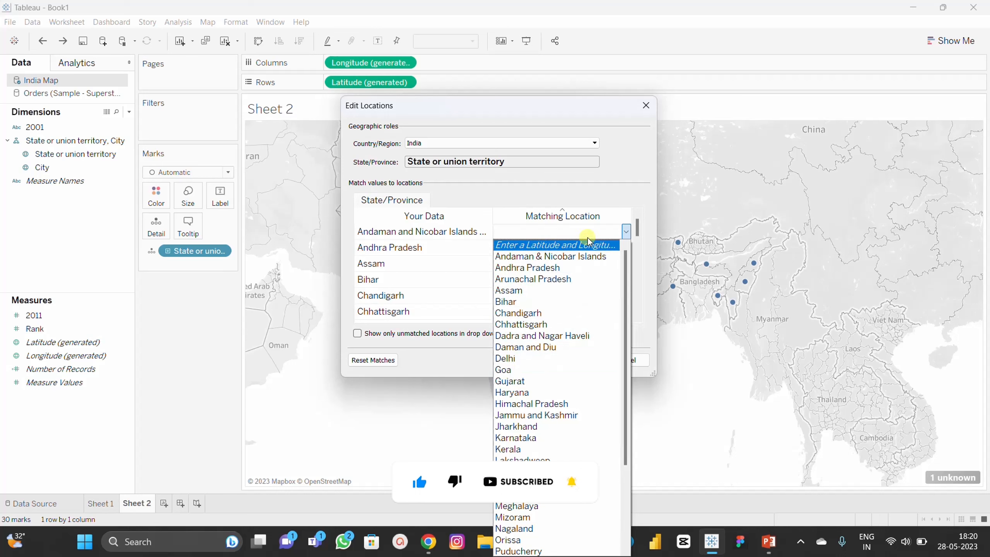
left_click(604, 186)
left_click(627, 364)
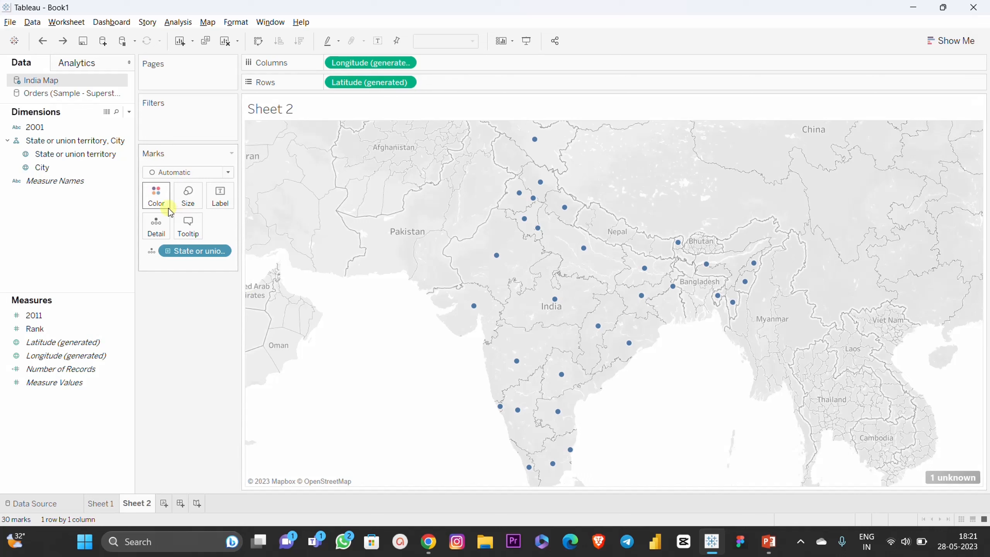
Open the label settings for the India map marks
left_click(220, 196)
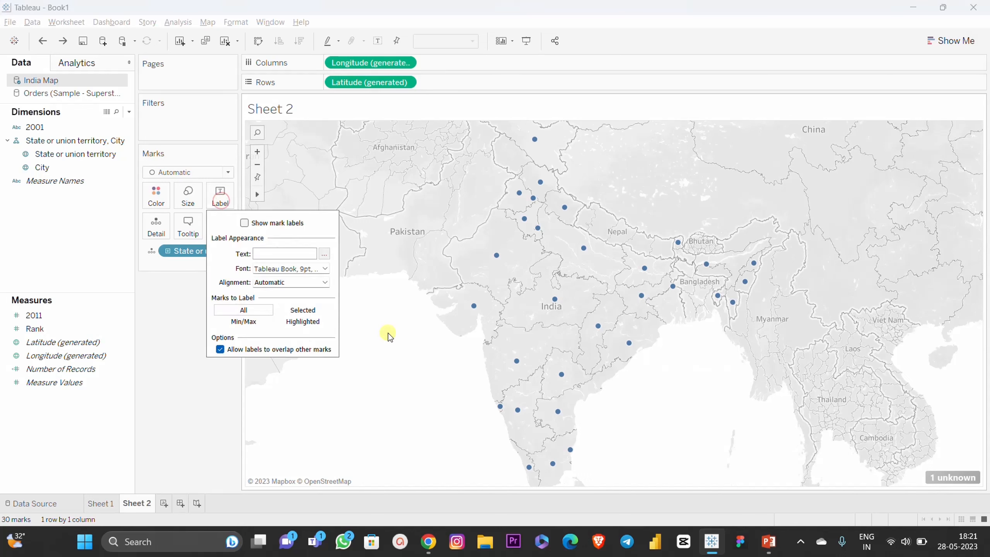